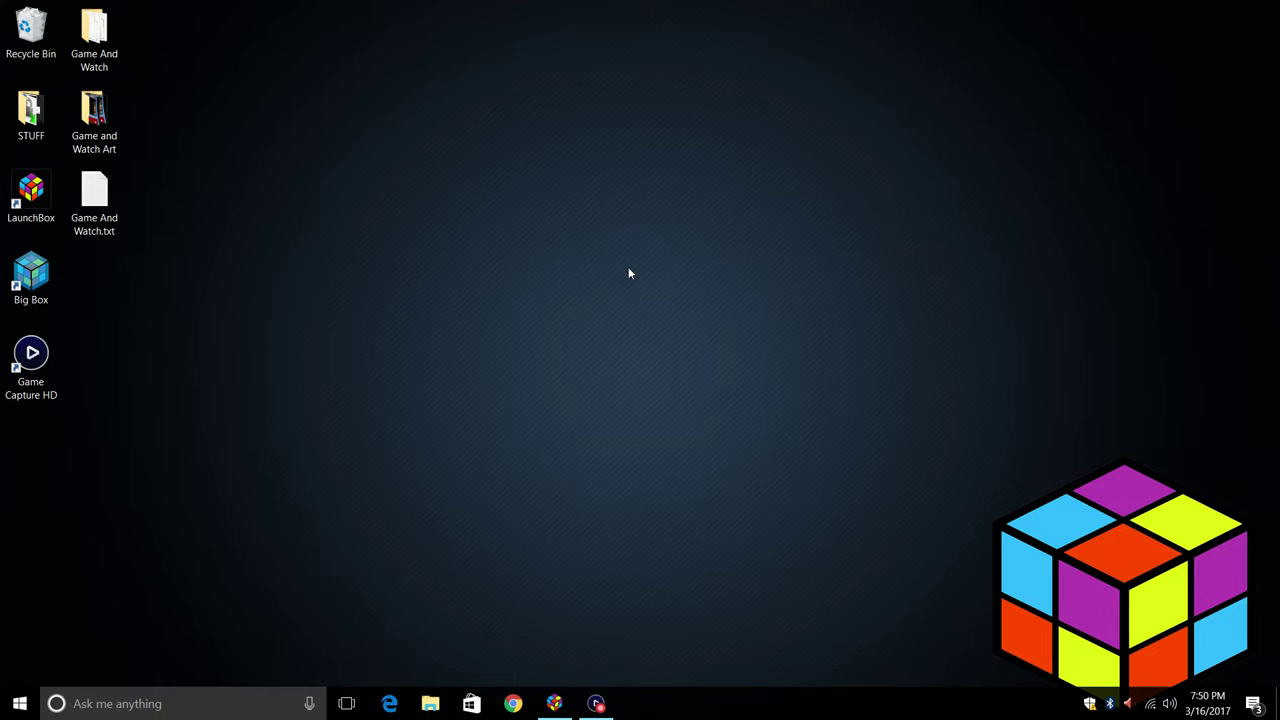
- Look through the ROM files in the desktop's Game And Watch folder and the images in the Game and Watch Art folder
double_click(115, 58)
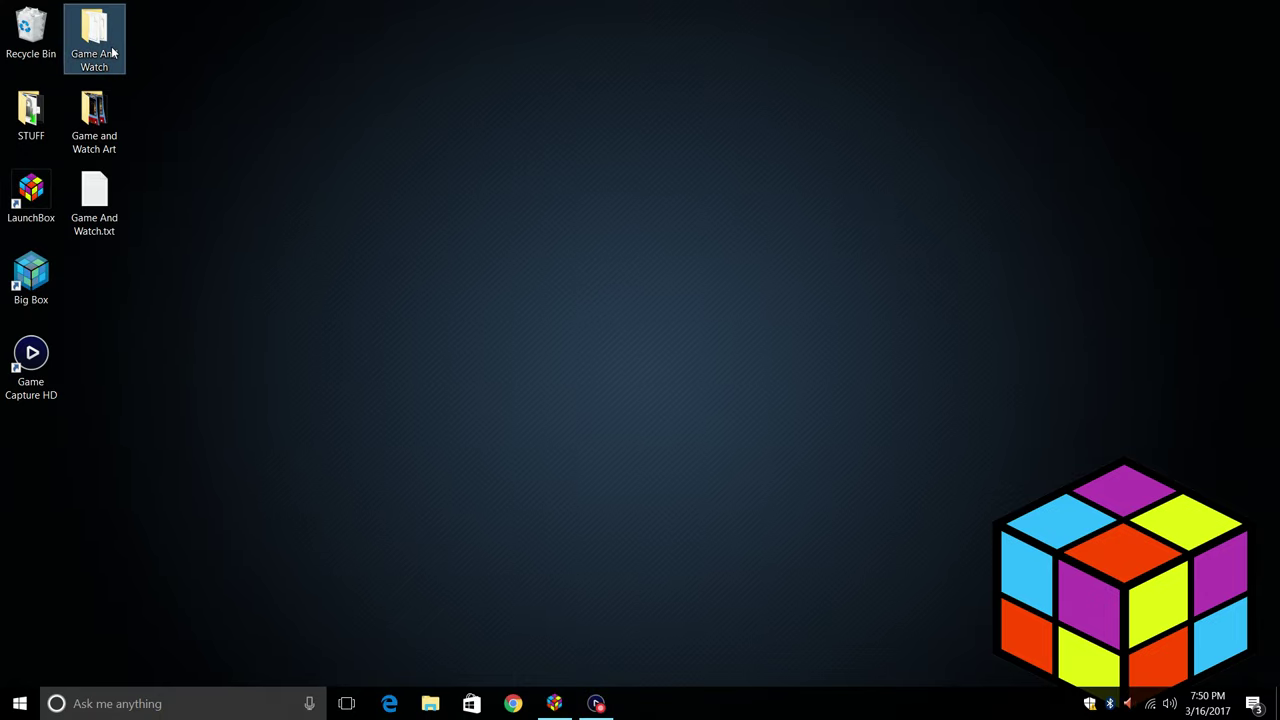
drag(600, 70, 559, 56)
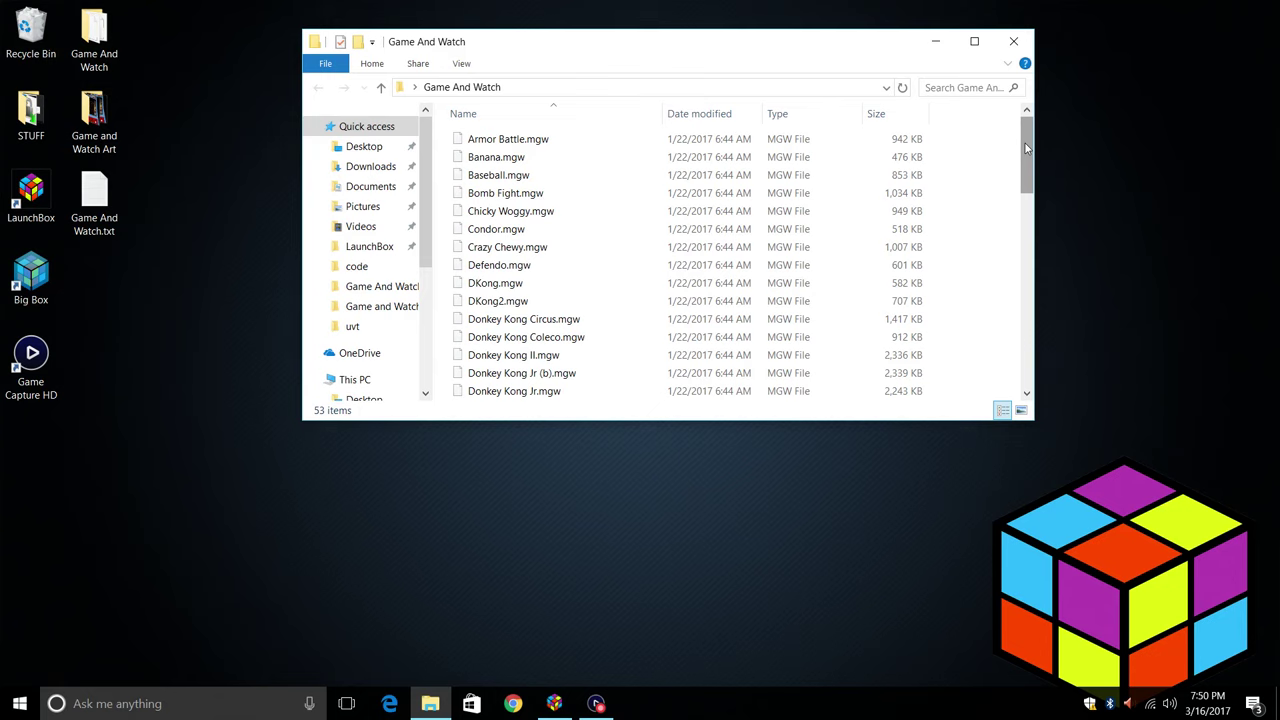
mouse_move(1026, 148)
mouse_down()
mouse_move(1027, 345)
mouse_move(1027, 165)
mouse_move(1015, 143)
mouse_up()
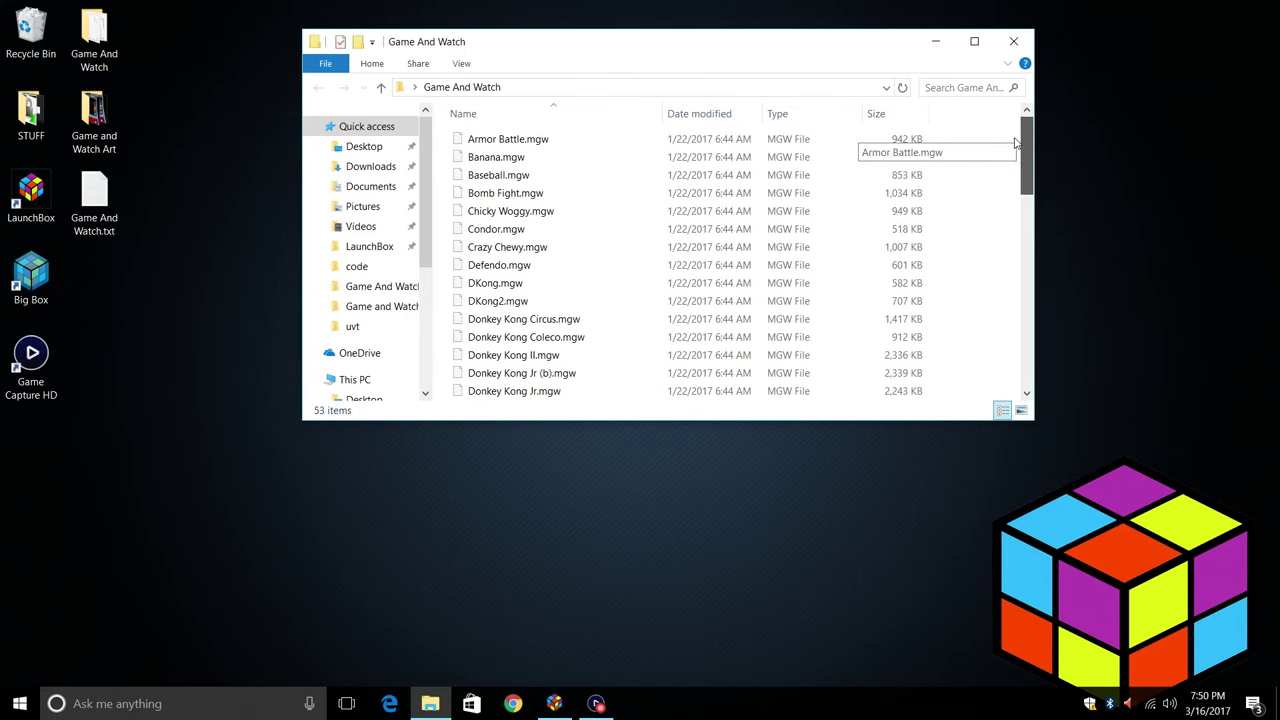
click(1013, 41)
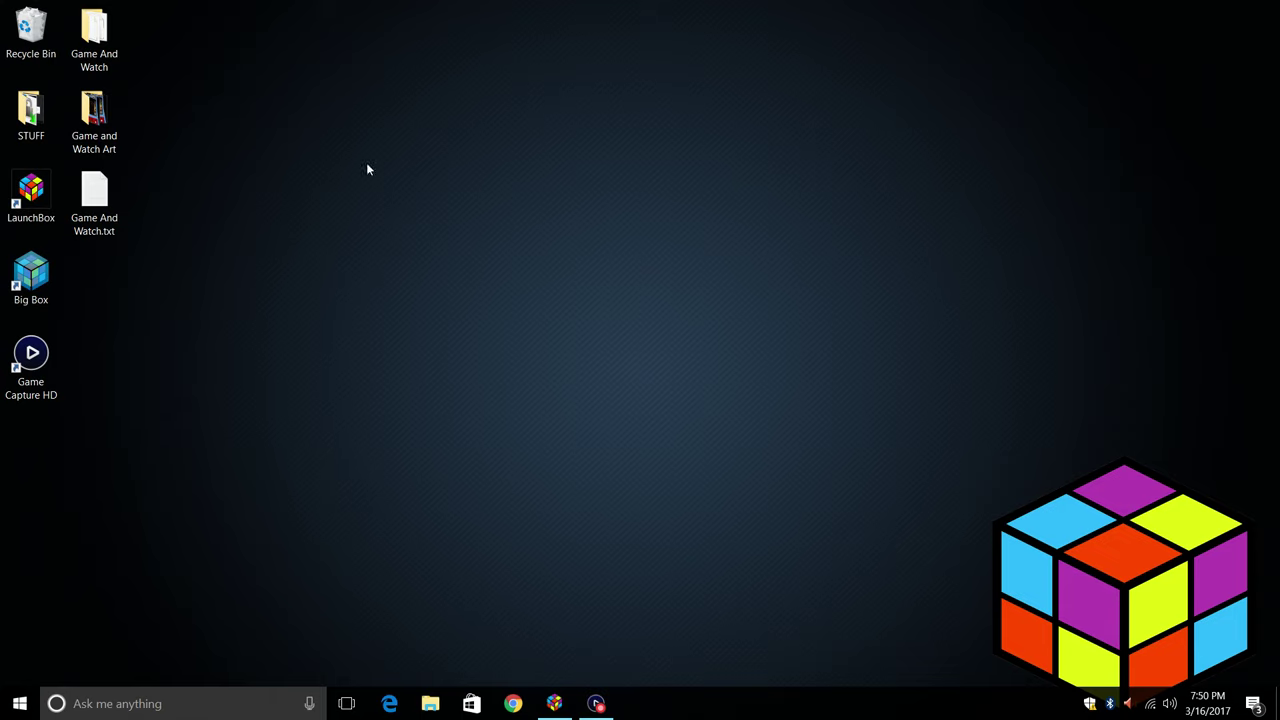
double_click(100, 122)
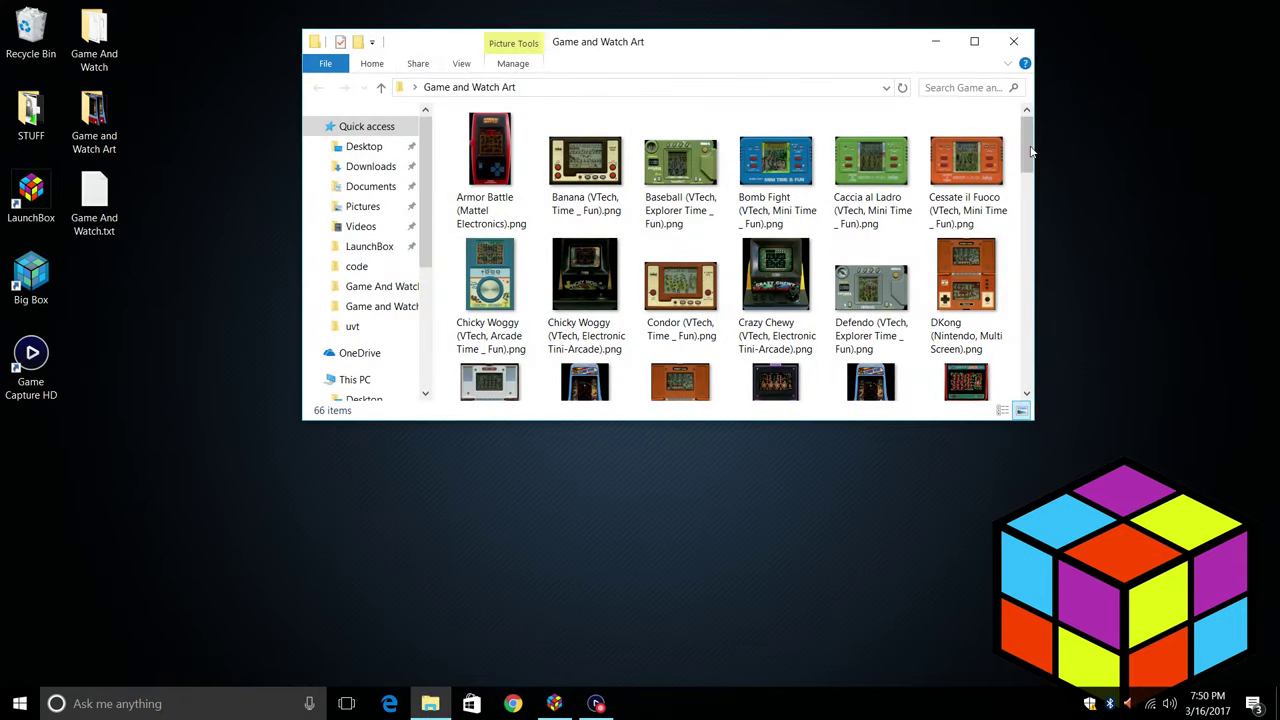
mouse_move(1030, 150)
mouse_down()
mouse_move(1015, 400)
mouse_move(1015, 133)
mouse_up()
click(1010, 41)
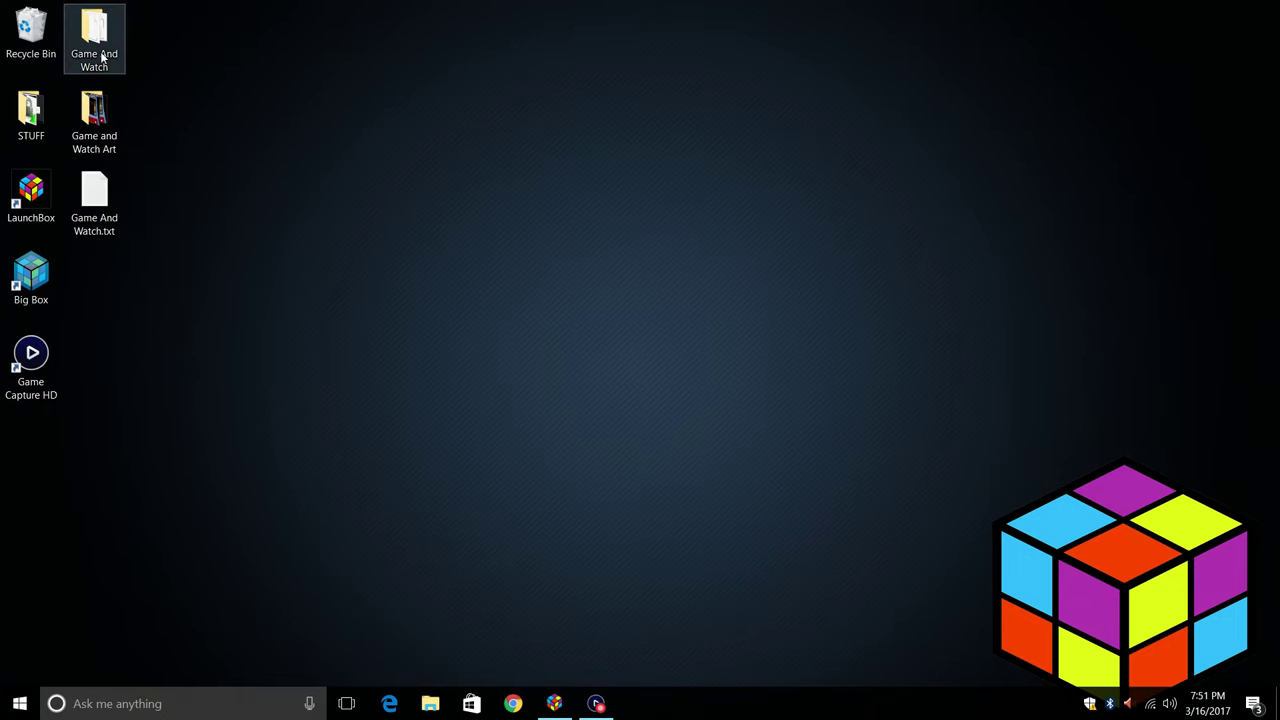
- Open File Explorer and go to the LaunchBox\Games folder inside the user profile folder on Local Disk (C:)
click(430, 703)
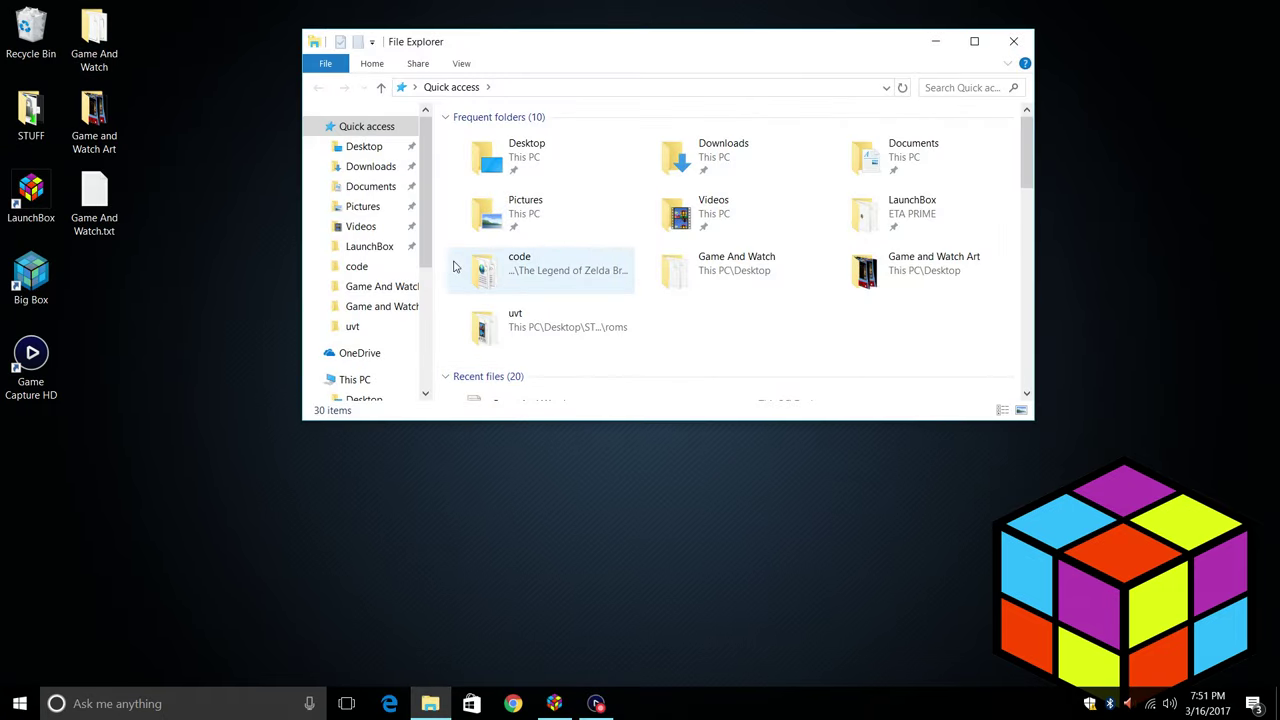
drag(425, 258, 420, 348)
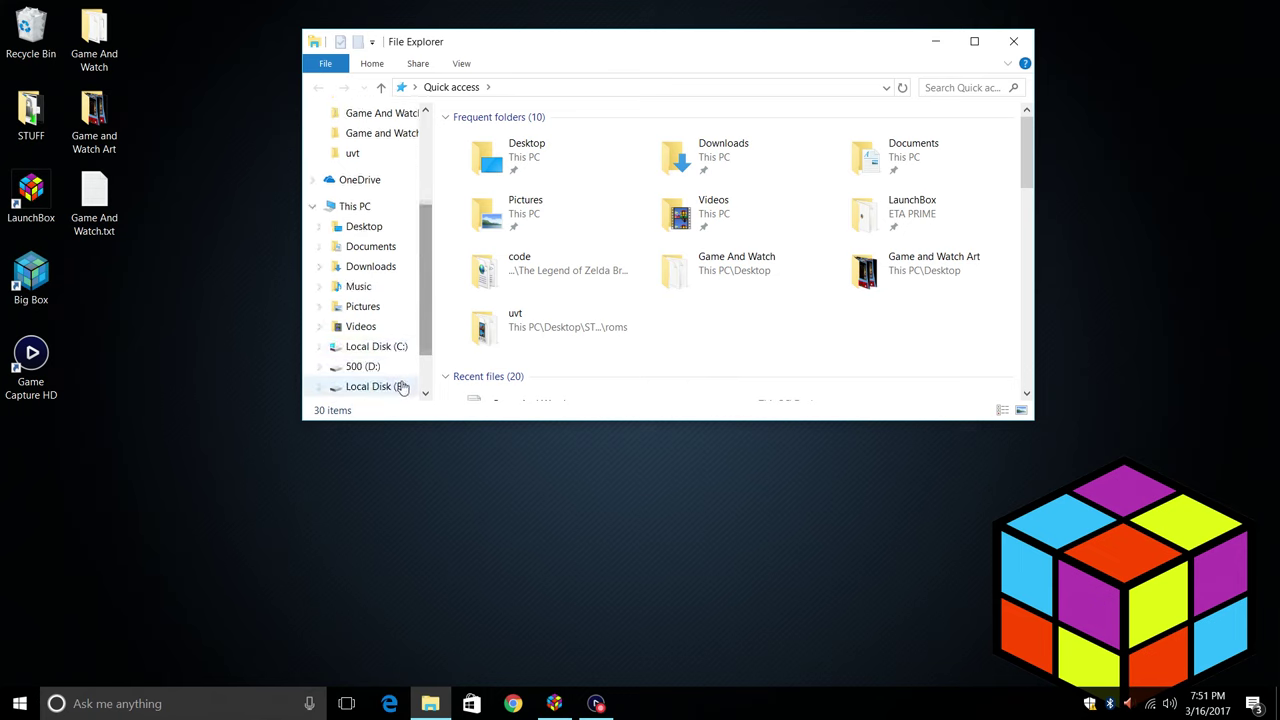
click(390, 347)
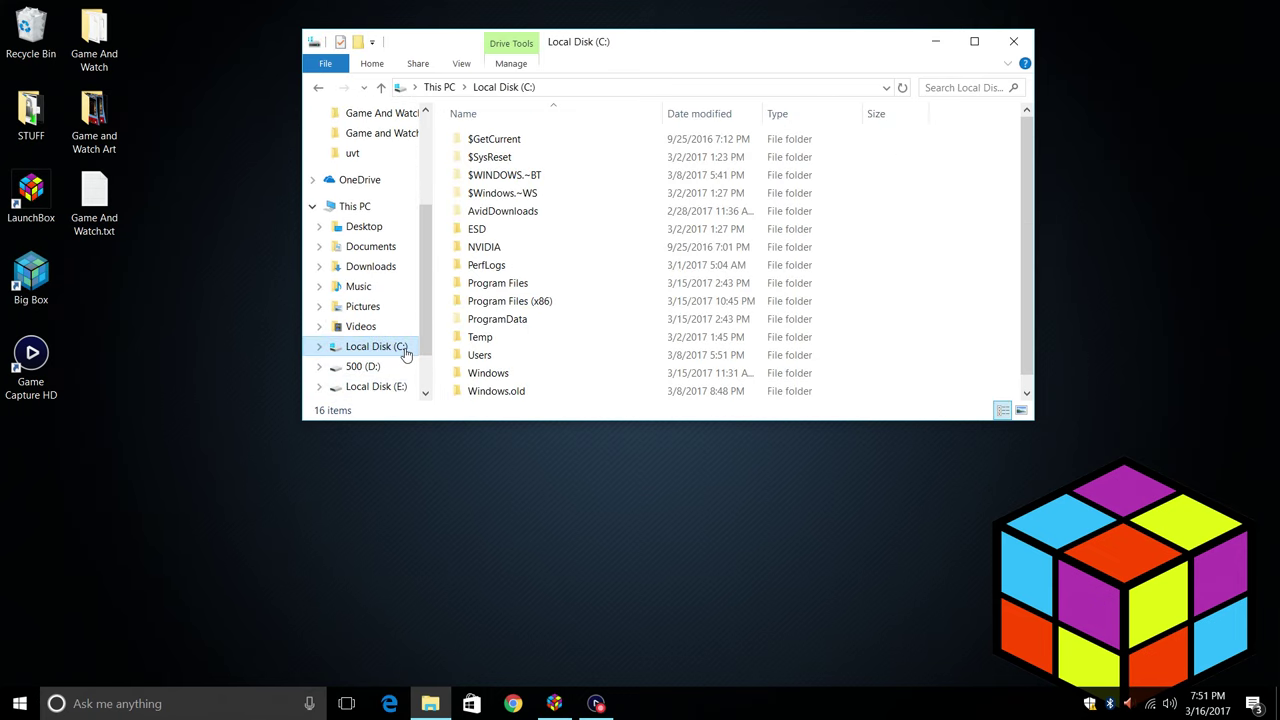
double_click(487, 356)
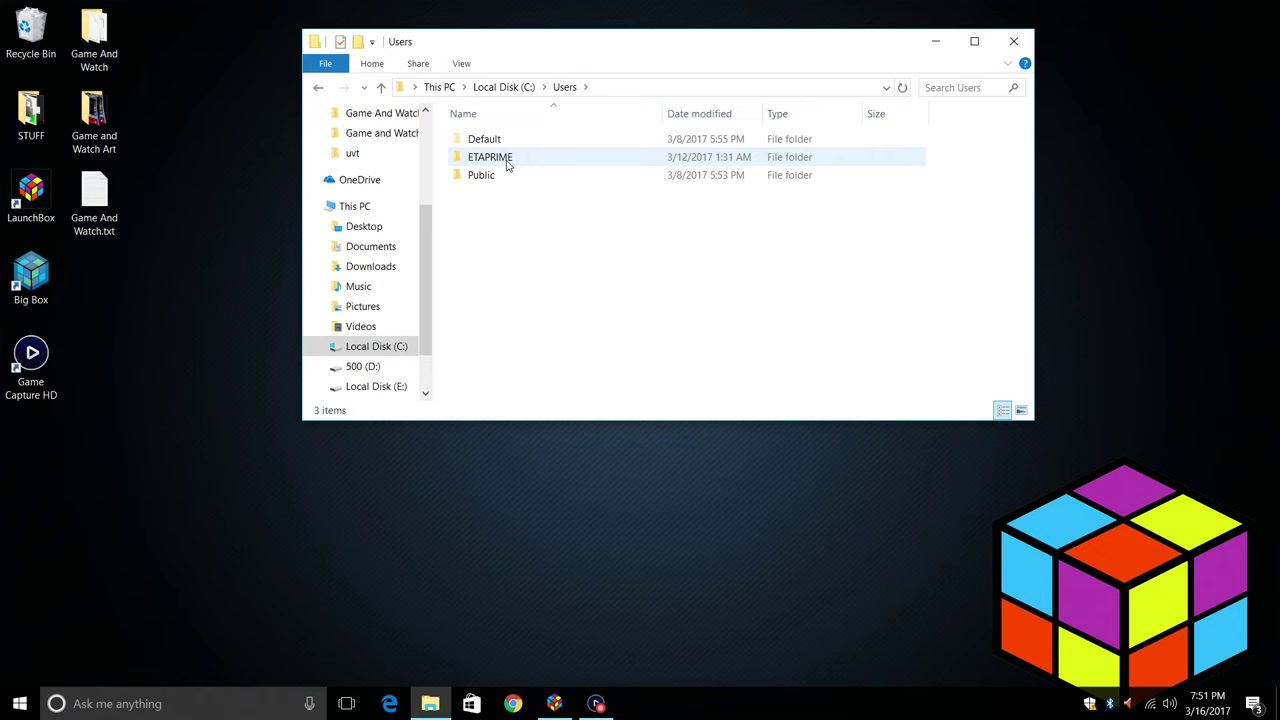
double_click(492, 157)
scroll(520, 247, down, 2)
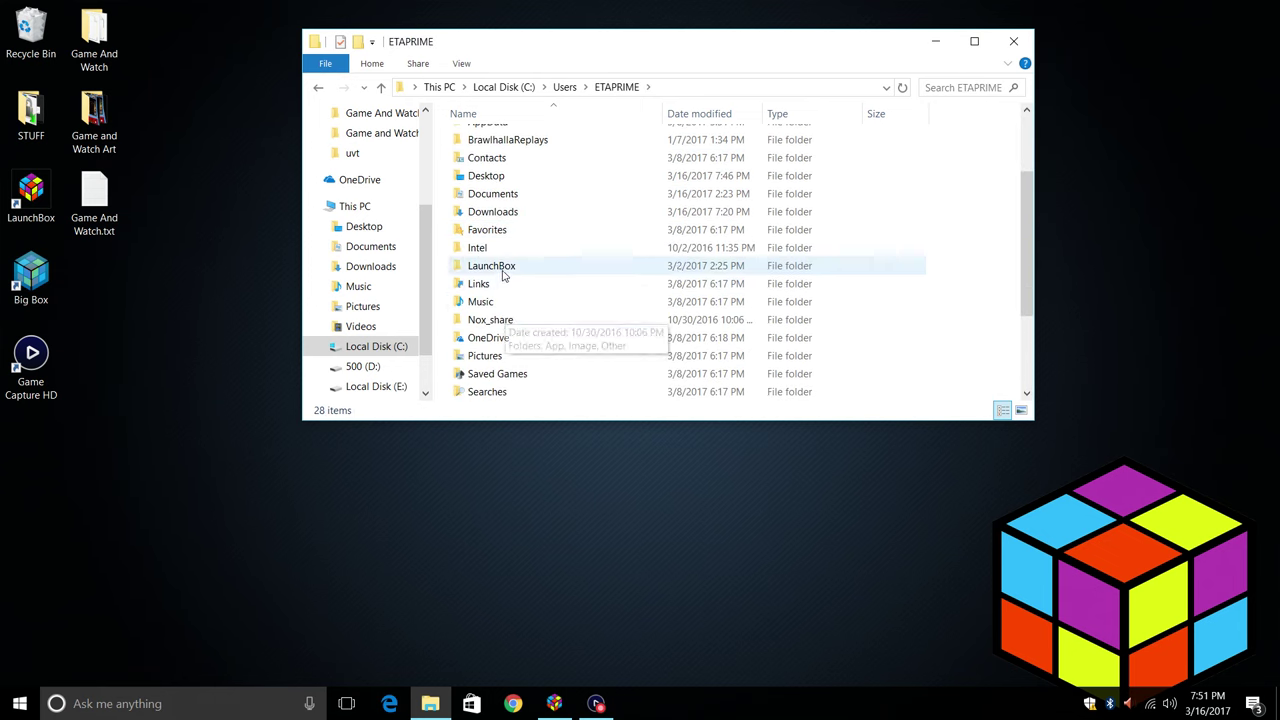
double_click(492, 266)
click(477, 268)
double_click(476, 268)
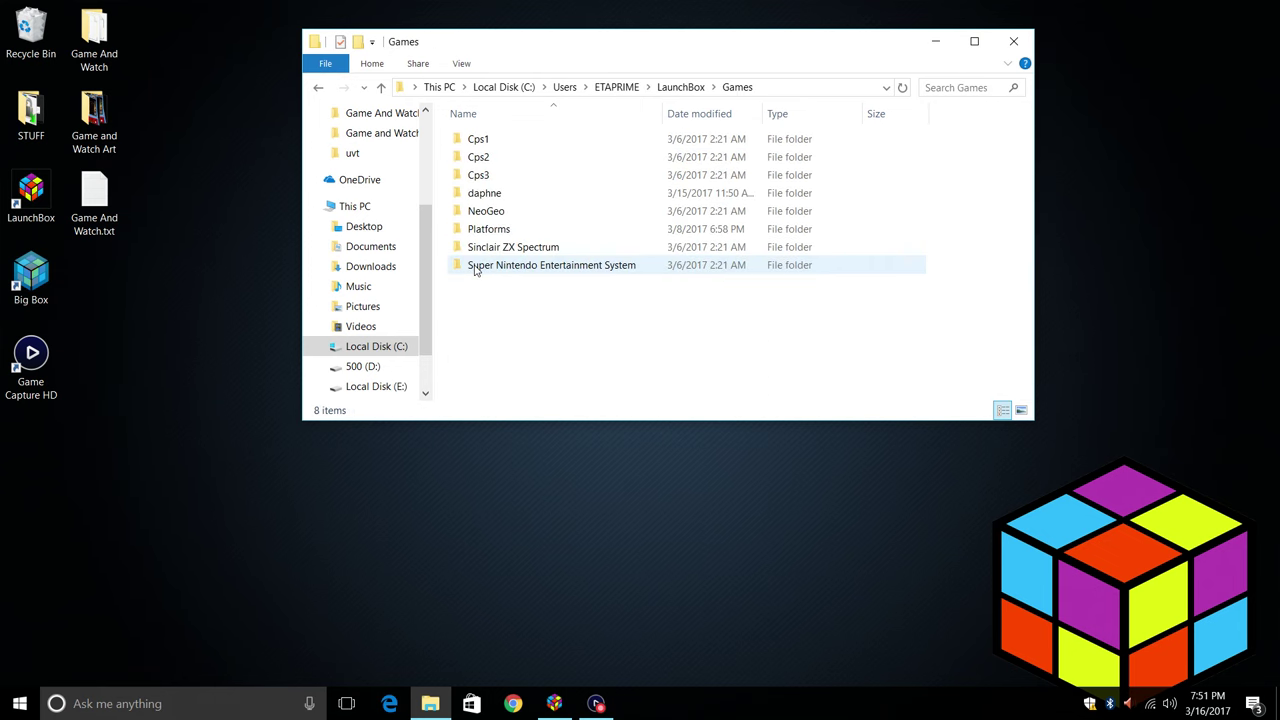
- Move the Game And Watch folder from the desktop into the LaunchBox Games folder and close the window
click(88, 22)
drag(88, 22, 516, 306)
click(530, 308)
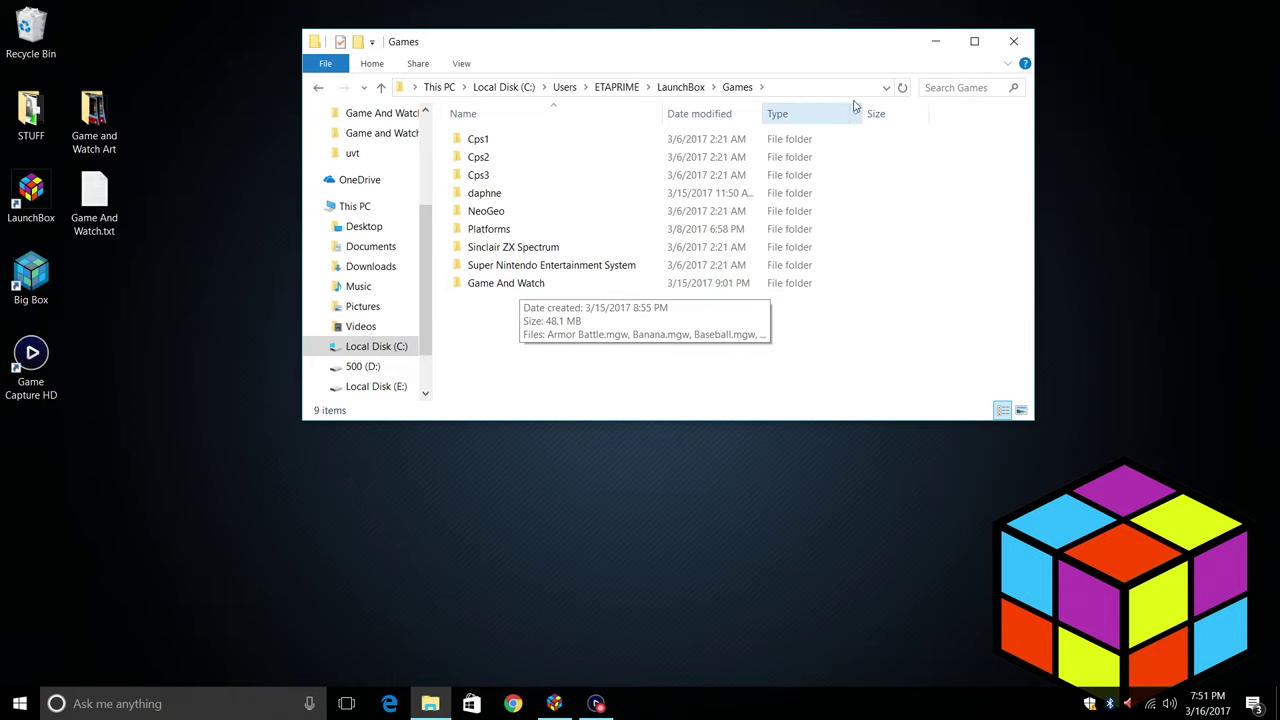
click(1013, 42)
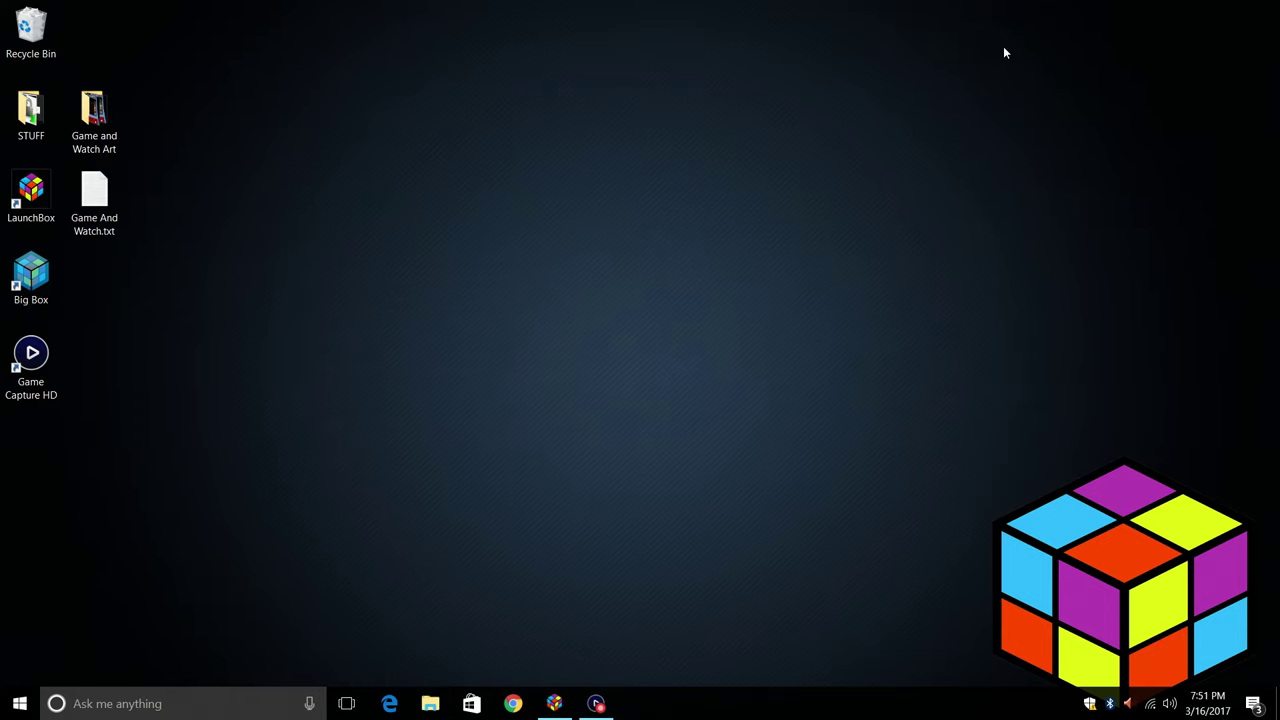
- Switch to LaunchBox and start the Import ROMs from Files wizard, continuing to the file selection
click(555, 703)
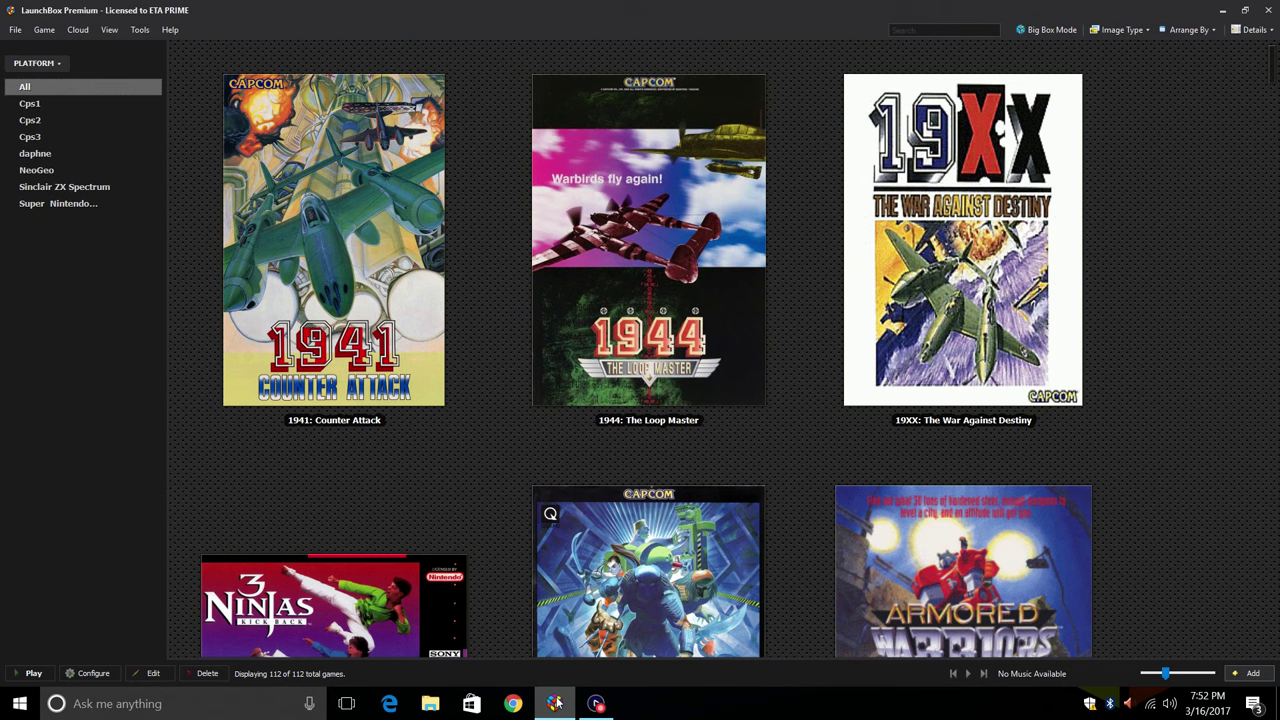
click(145, 30)
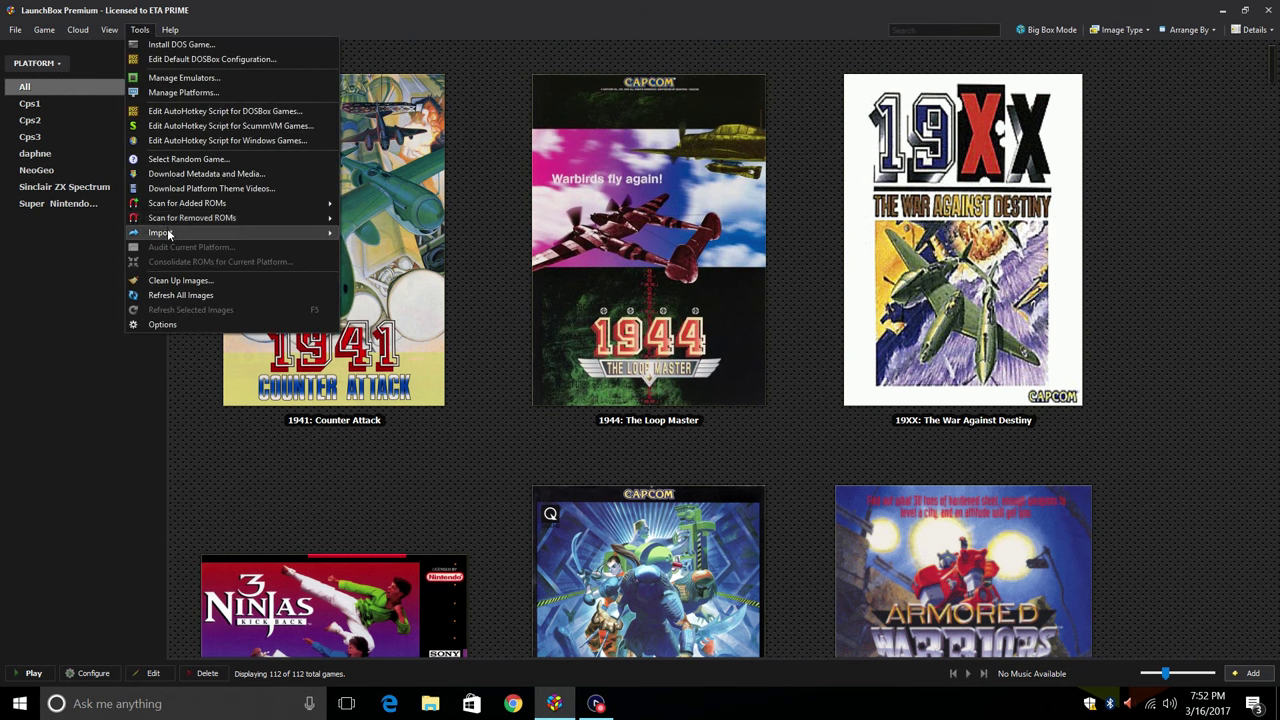
mouse_move(200, 232)
click(383, 252)
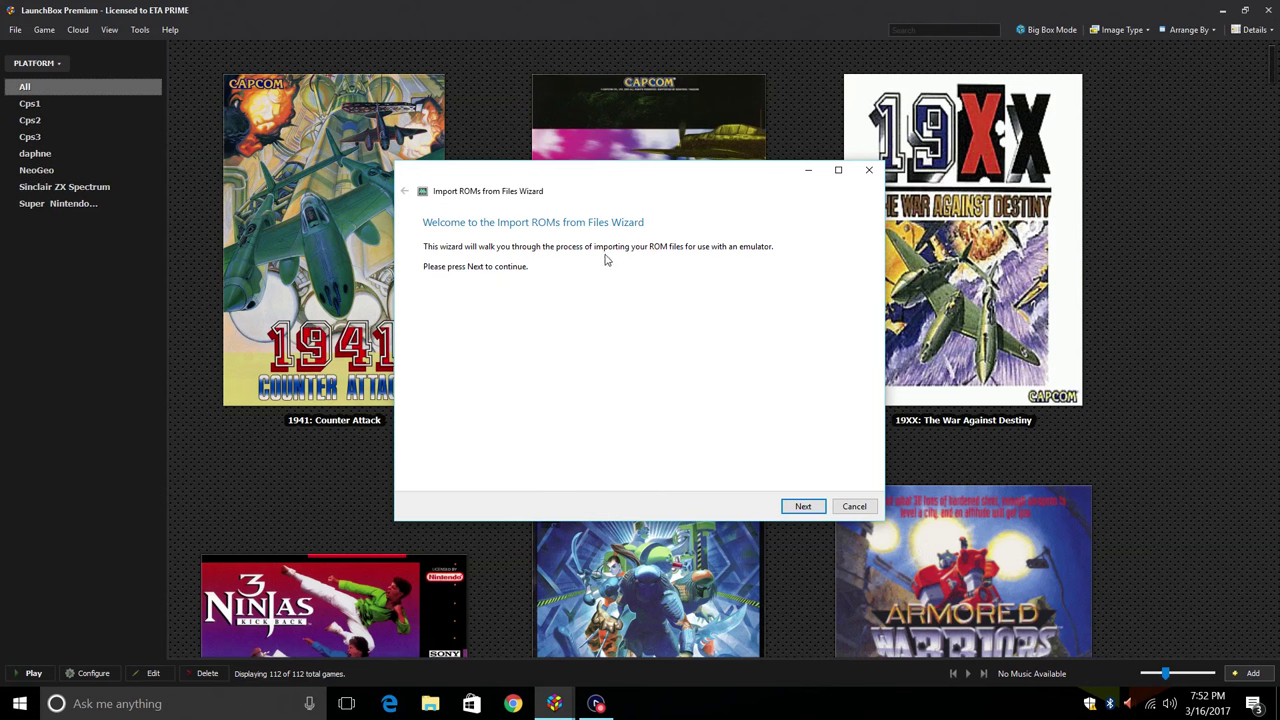
click(803, 506)
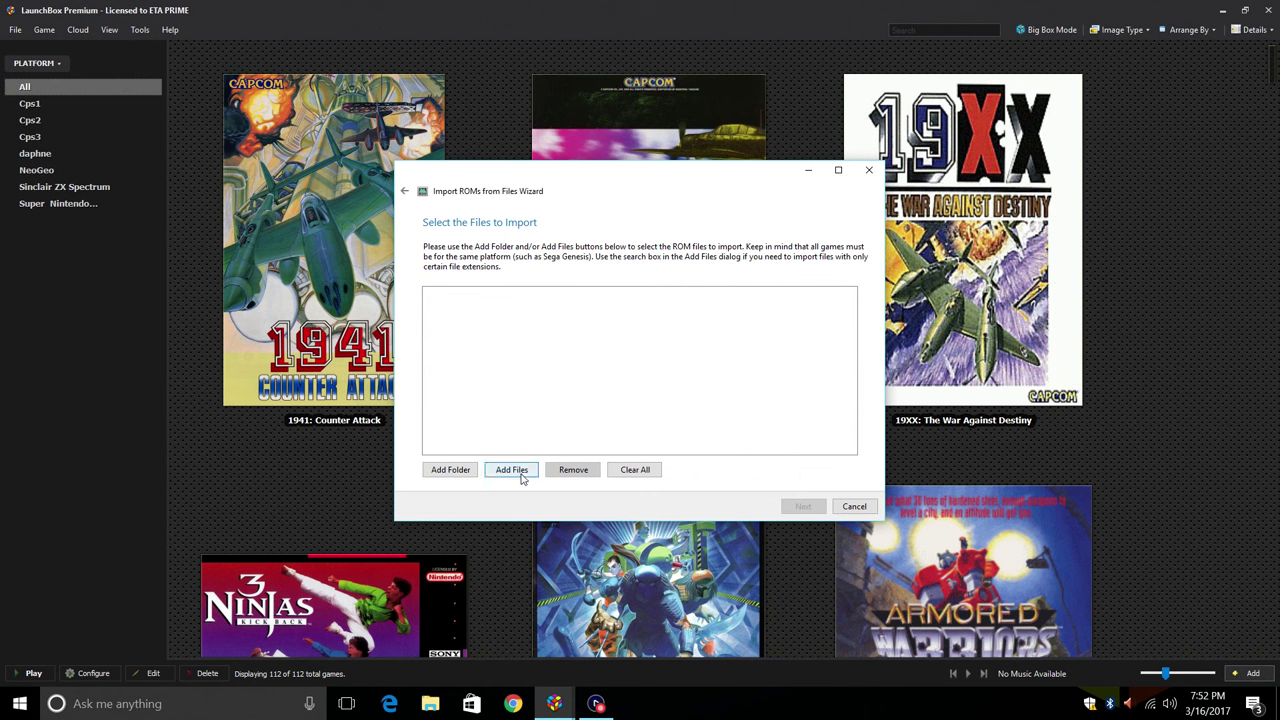
- Add the LaunchBox\Games\Game And Watch folder as the import source and continue to the platform choice
click(455, 476)
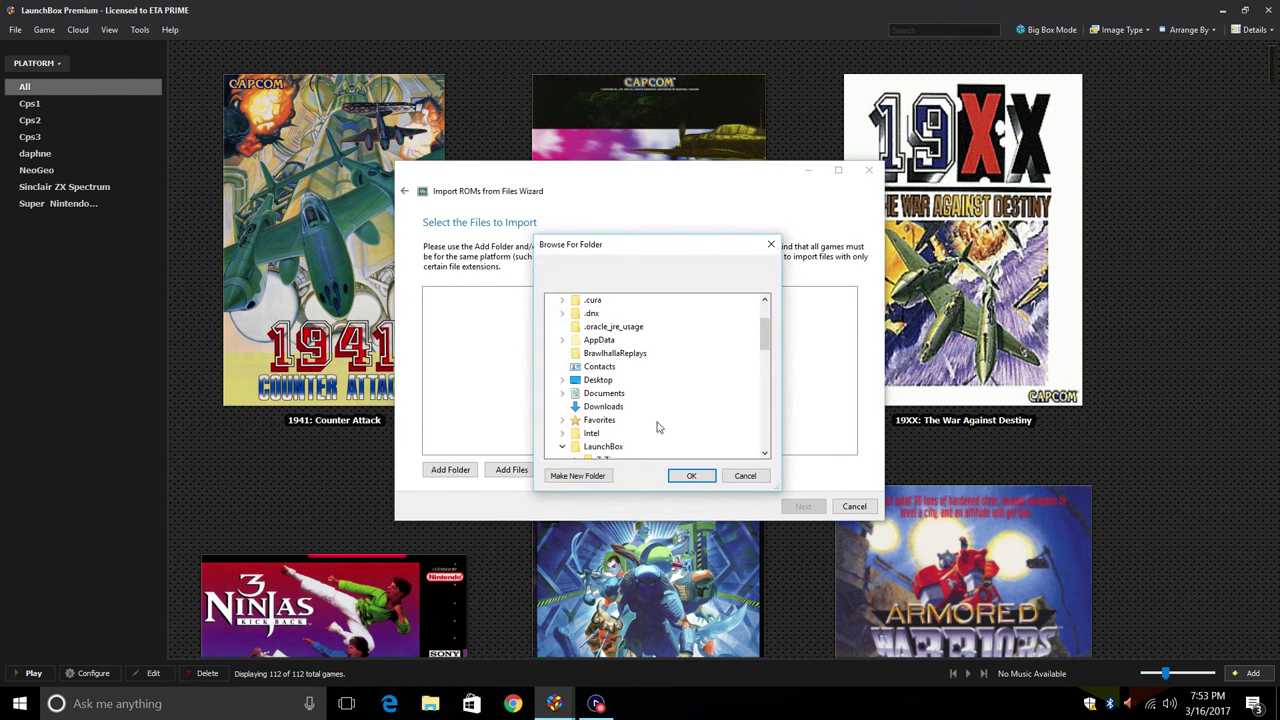
scroll(766, 348, down, 1)
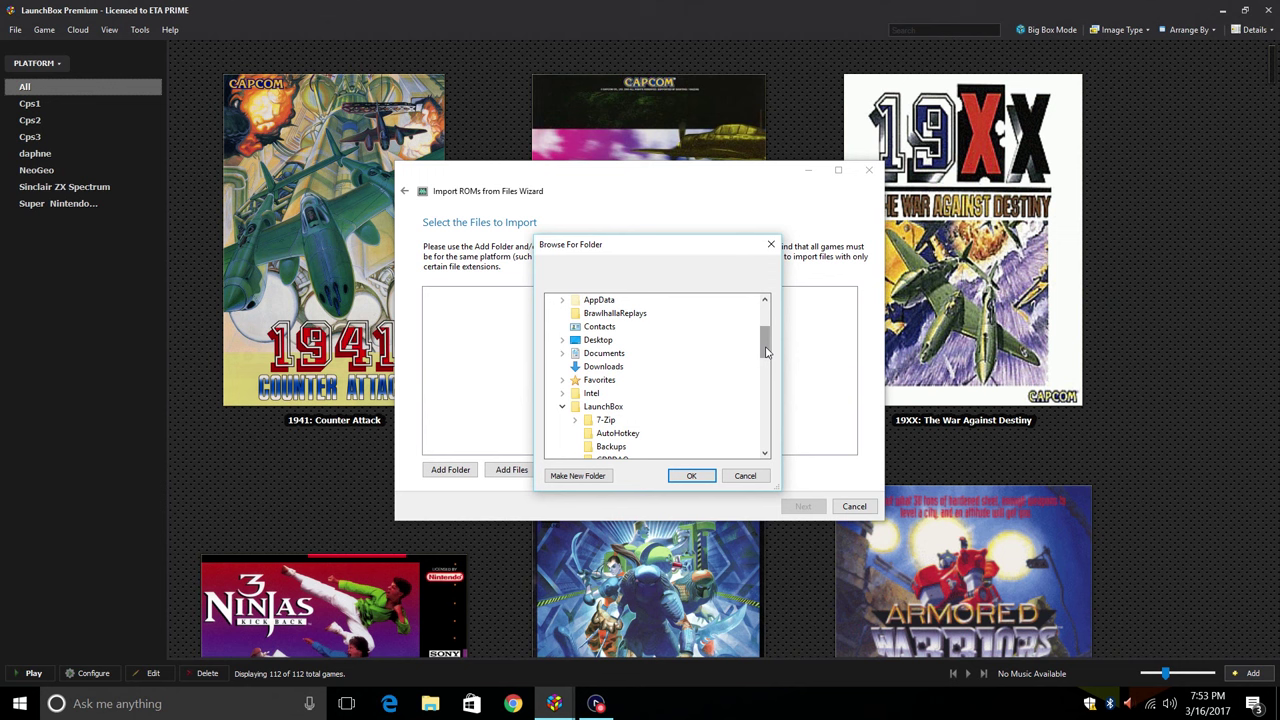
drag(766, 350, 766, 362)
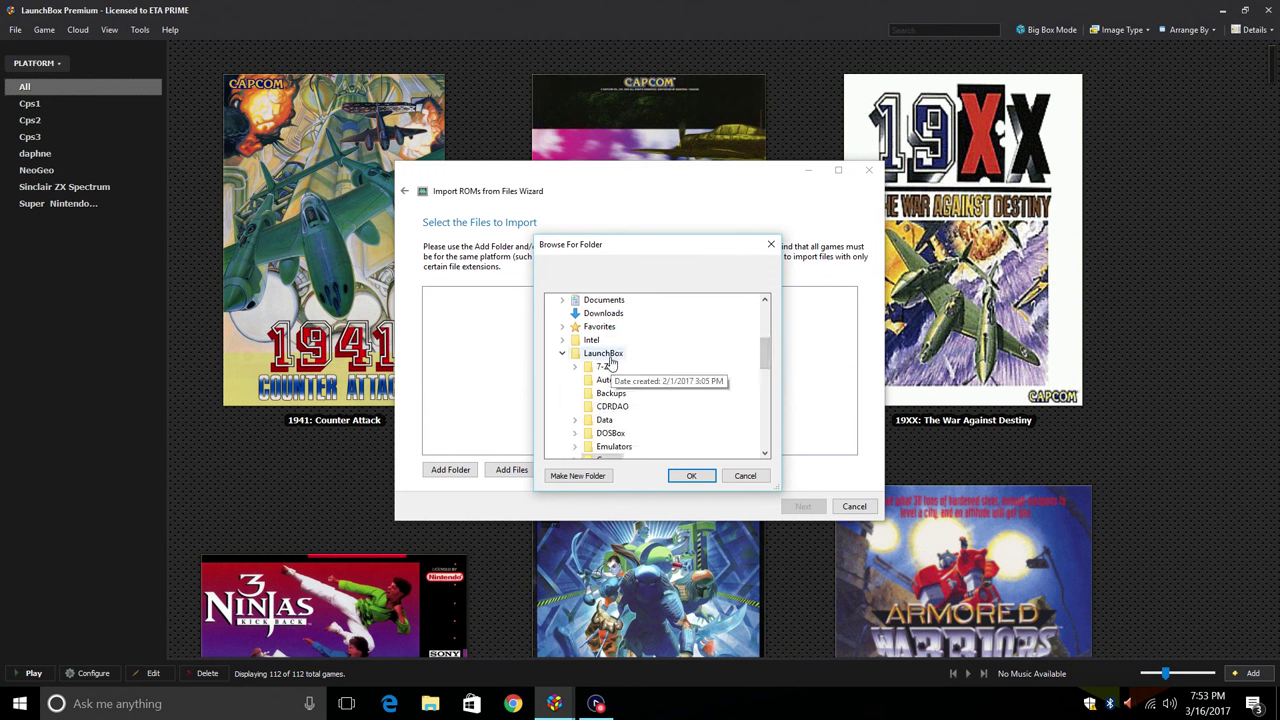
drag(769, 357, 769, 371)
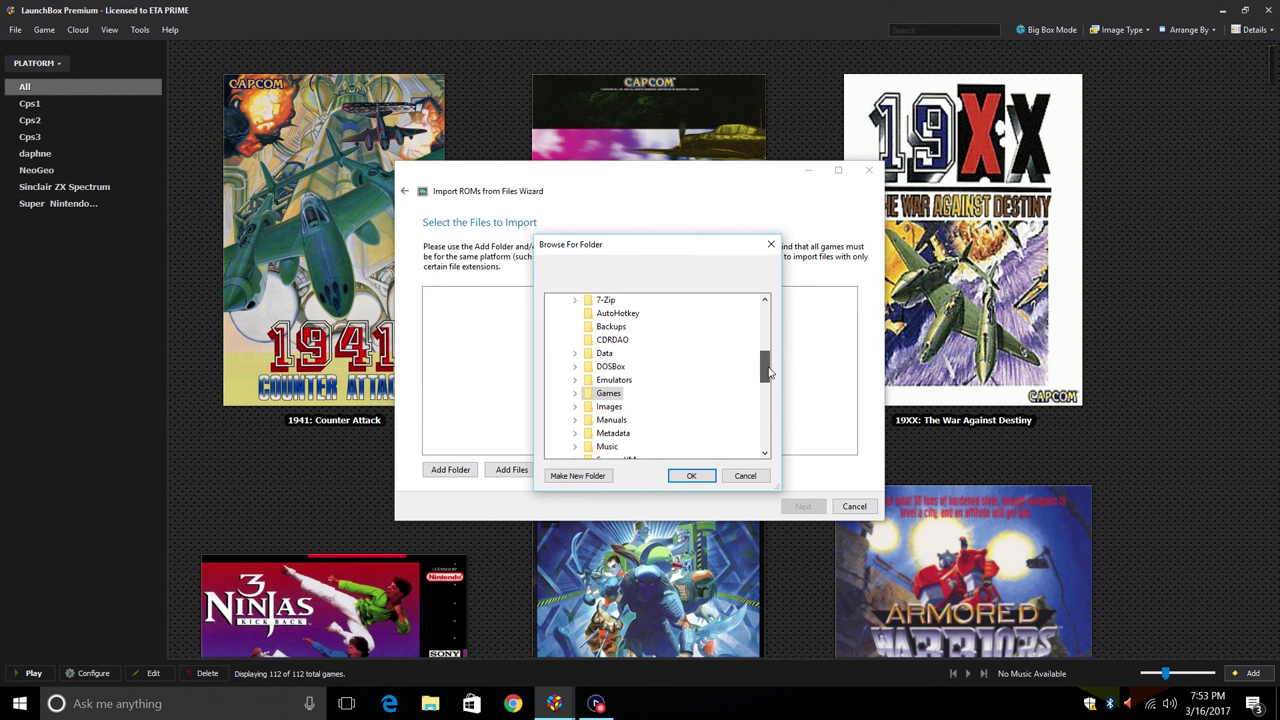
double_click(620, 385)
click(646, 396)
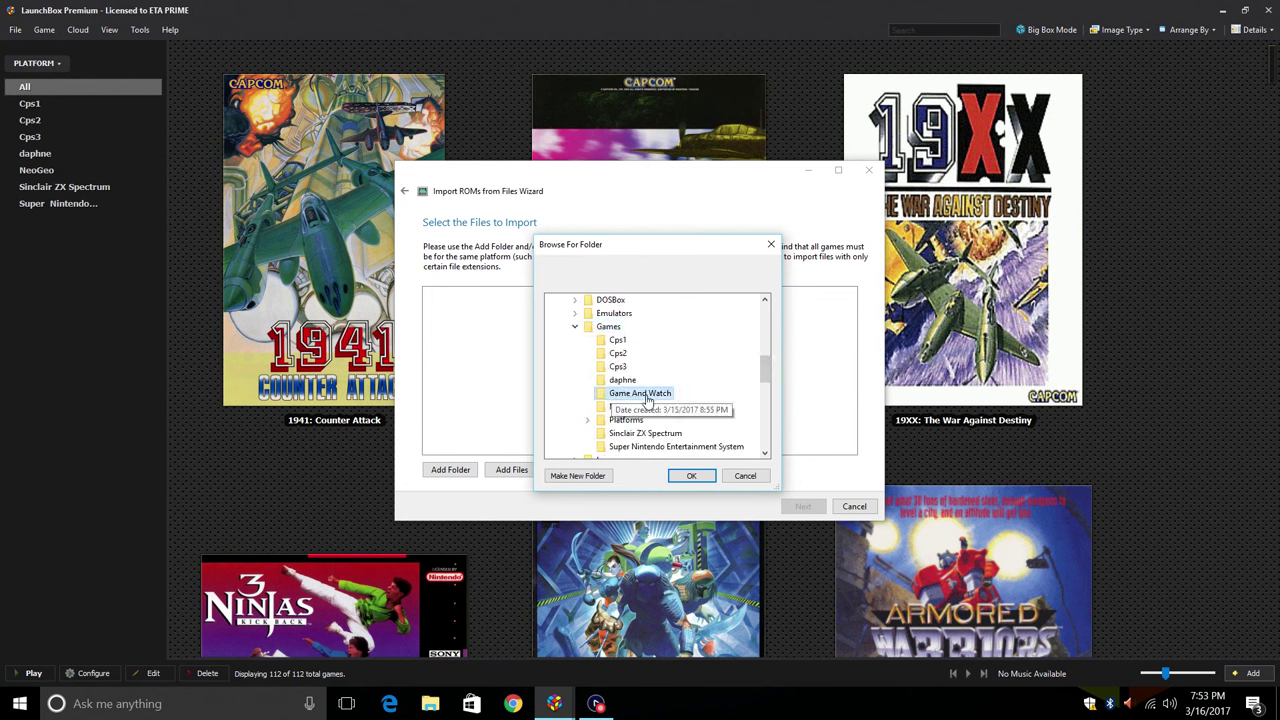
click(688, 476)
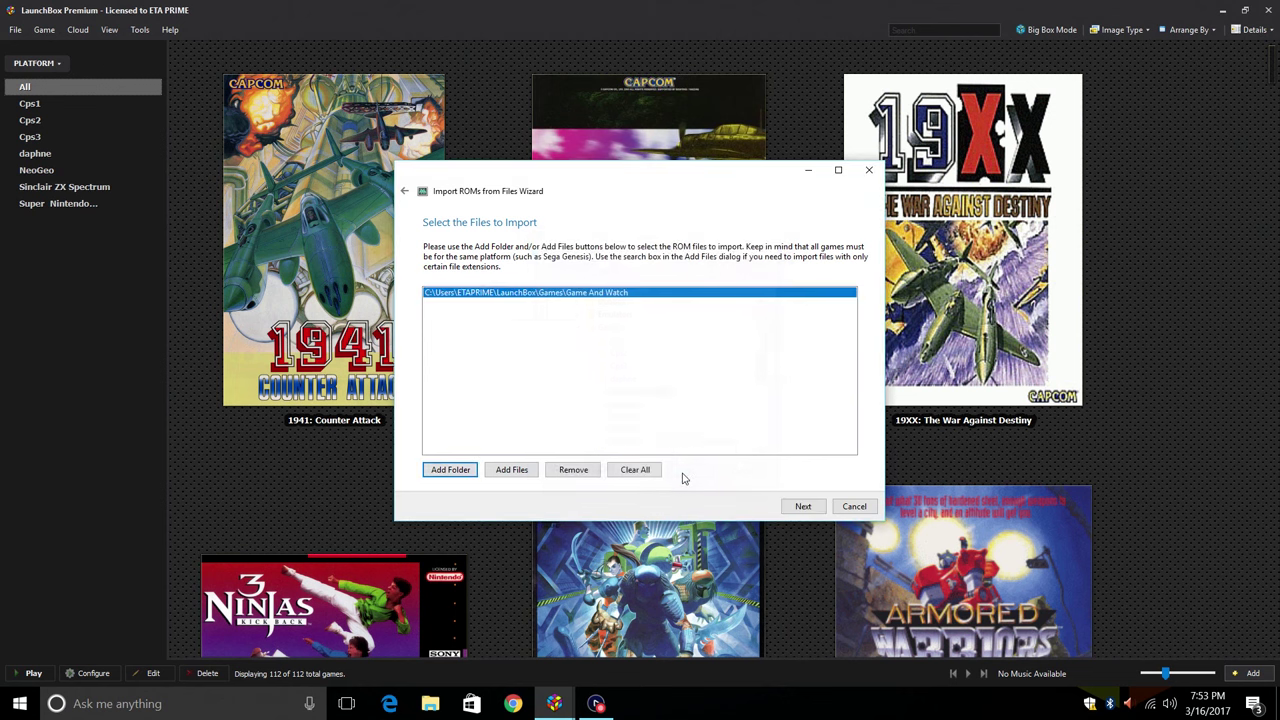
click(803, 506)
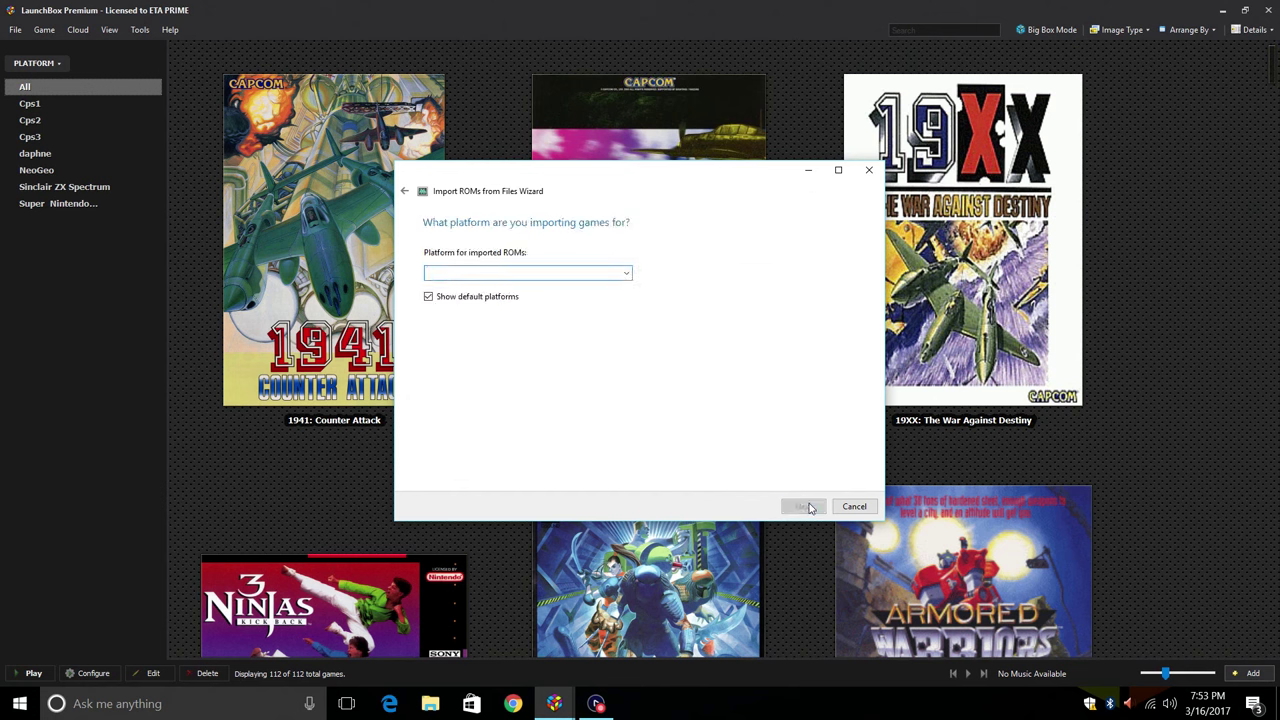
- Check the default platform list, enter Game And Watch as the platform for the imported ROMs, and continue to the emulator choice
click(626, 274)
drag(625, 312, 629, 400)
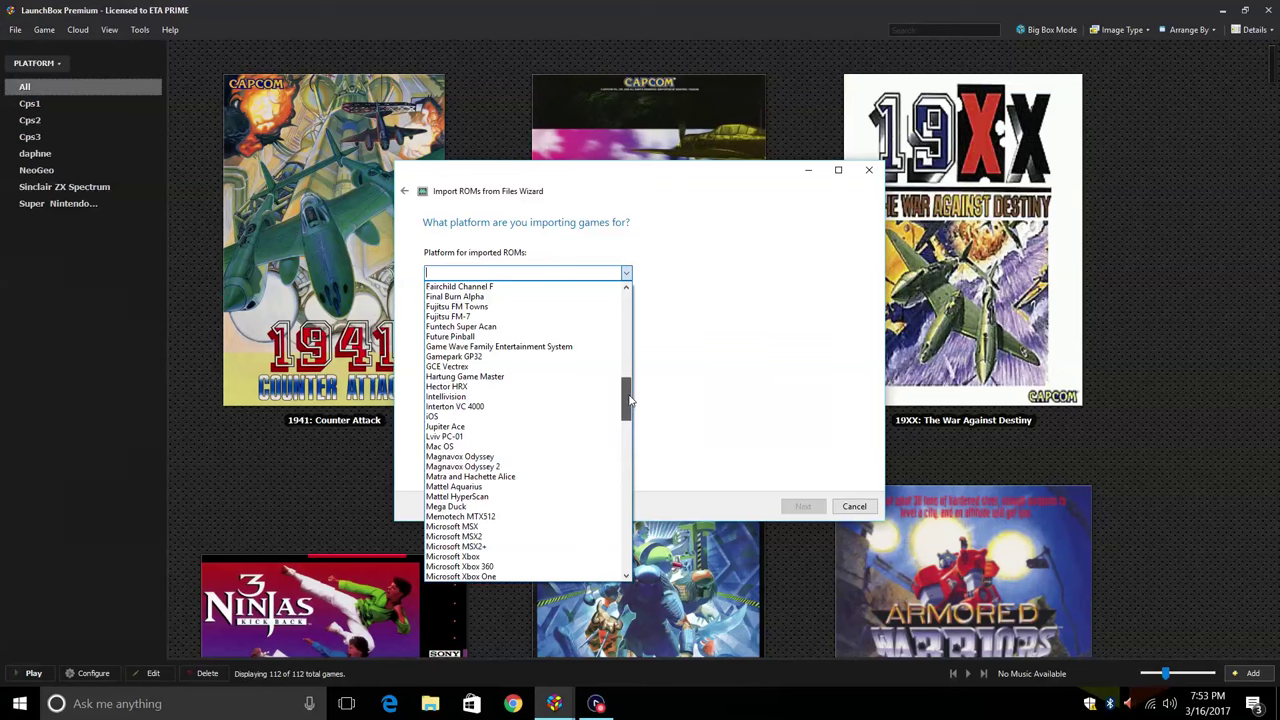
drag(629, 400, 627, 292)
click(563, 271)
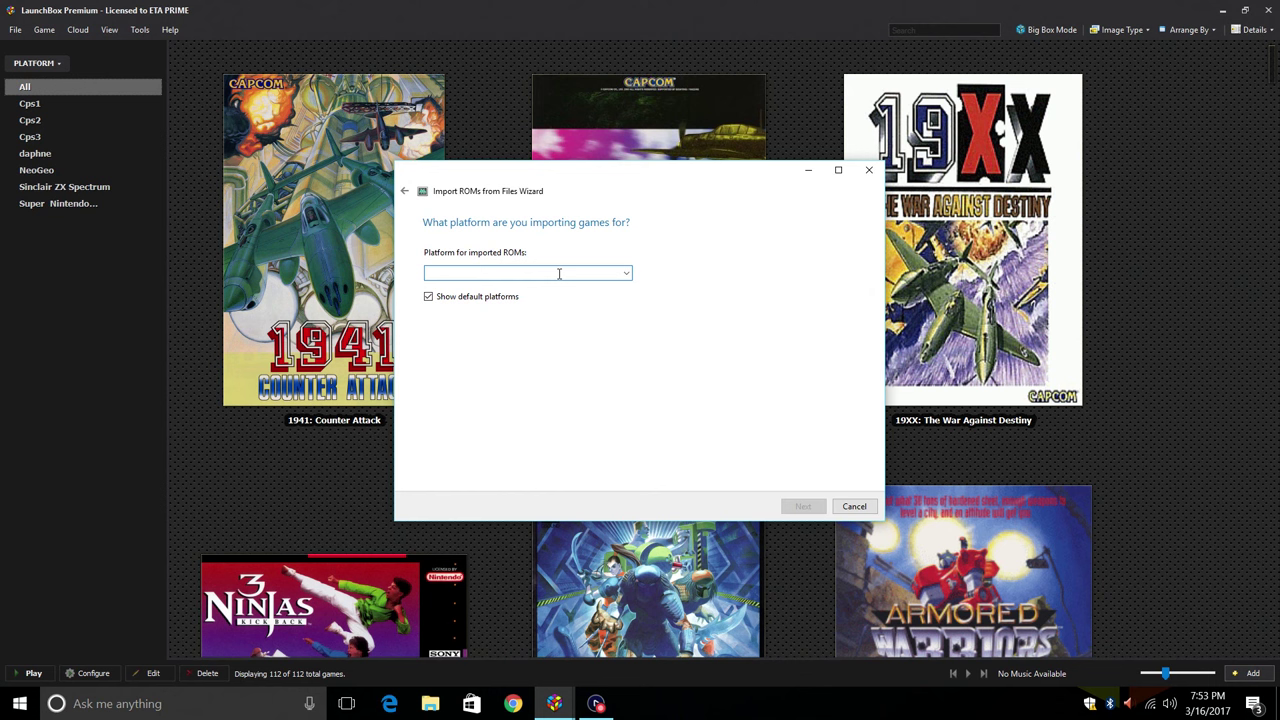
text(Game And)
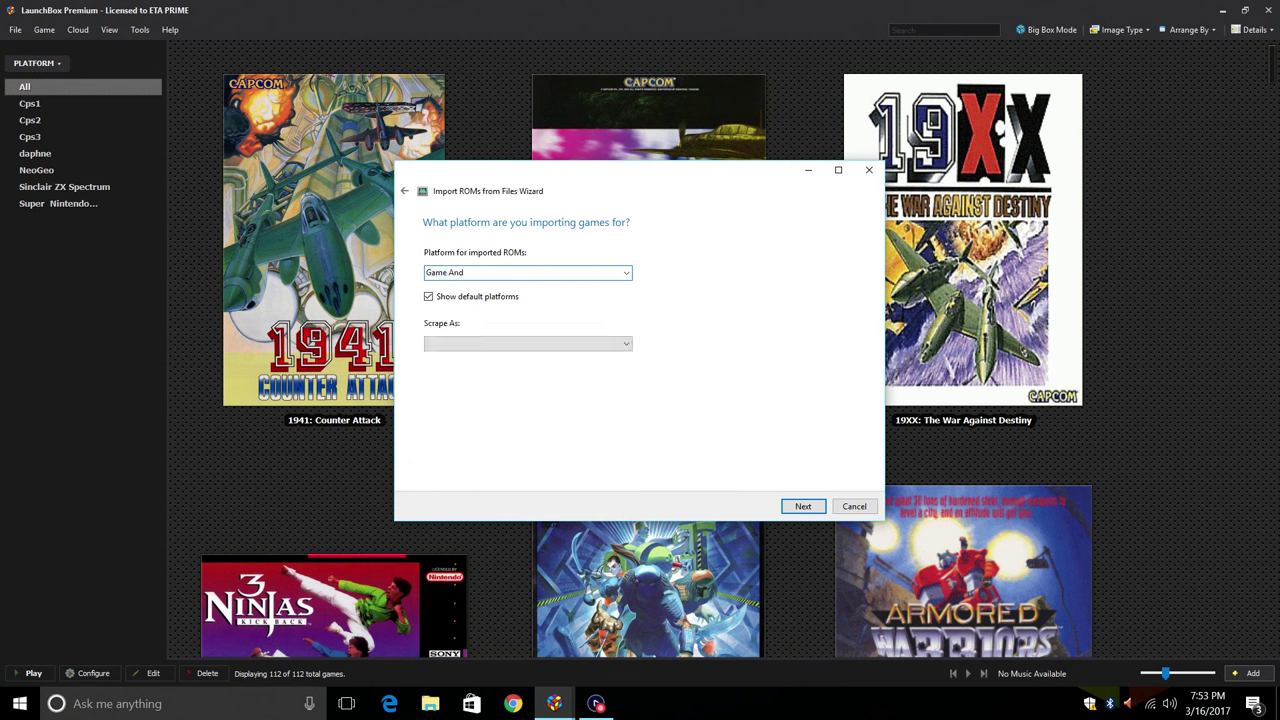
text(atch)
click(802, 507)
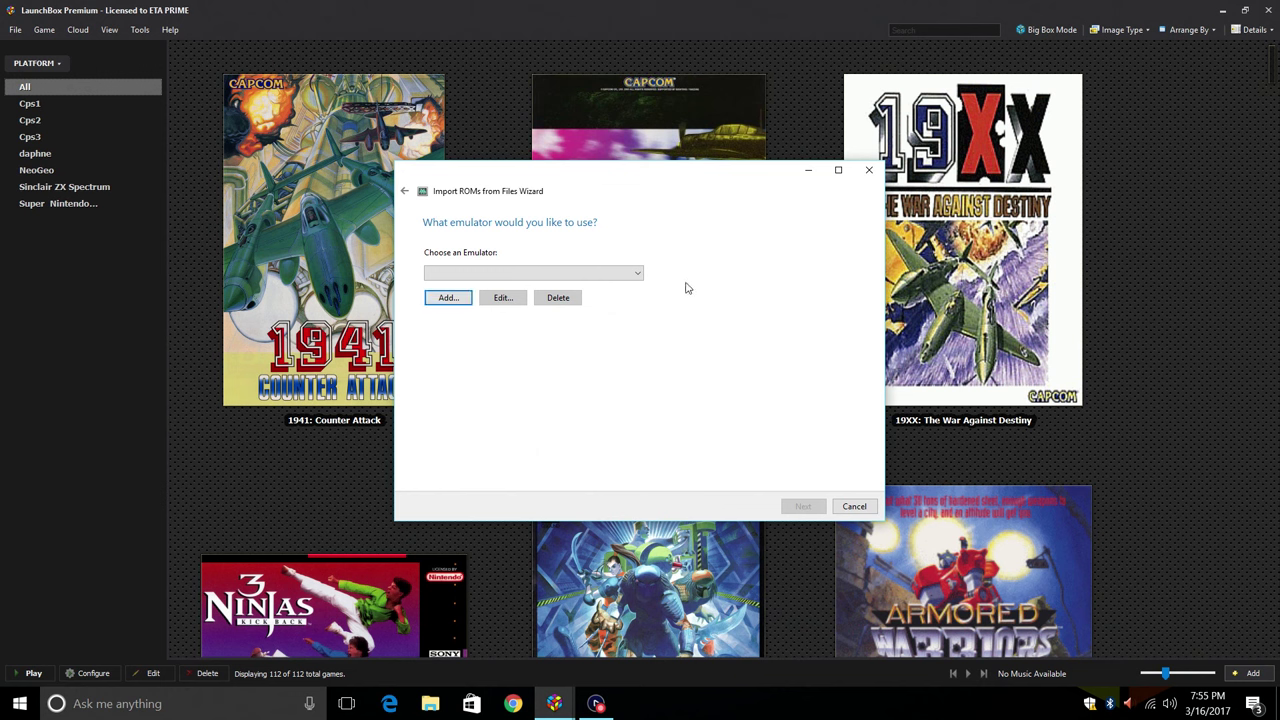
- Check the existing emulators, start adding a new one, and choose Retroarch as its name
click(638, 280)
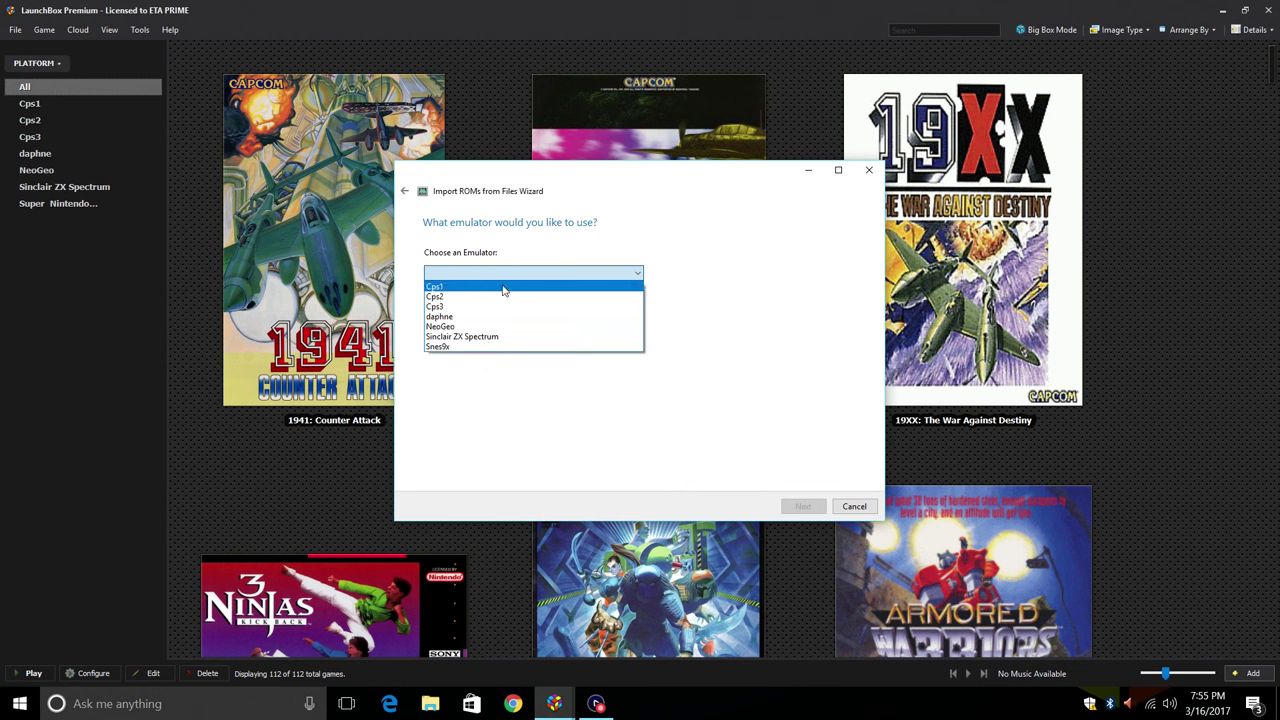
click(491, 381)
click(450, 298)
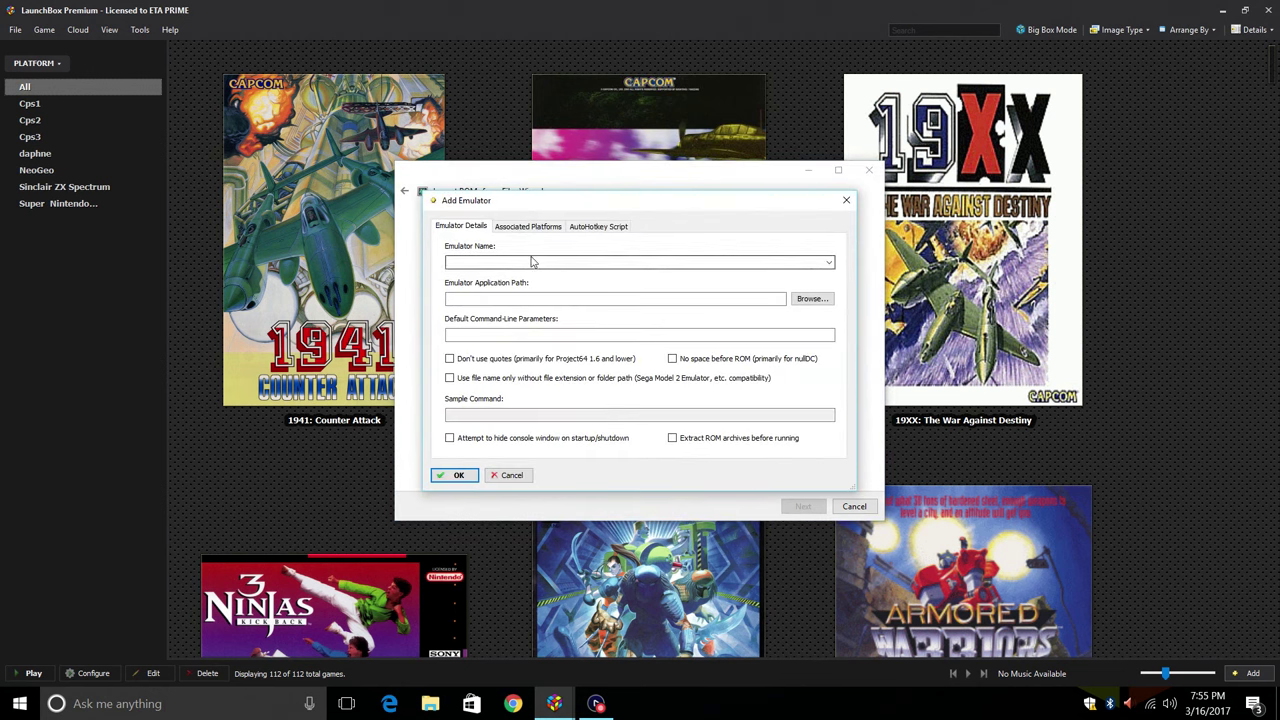
click(829, 263)
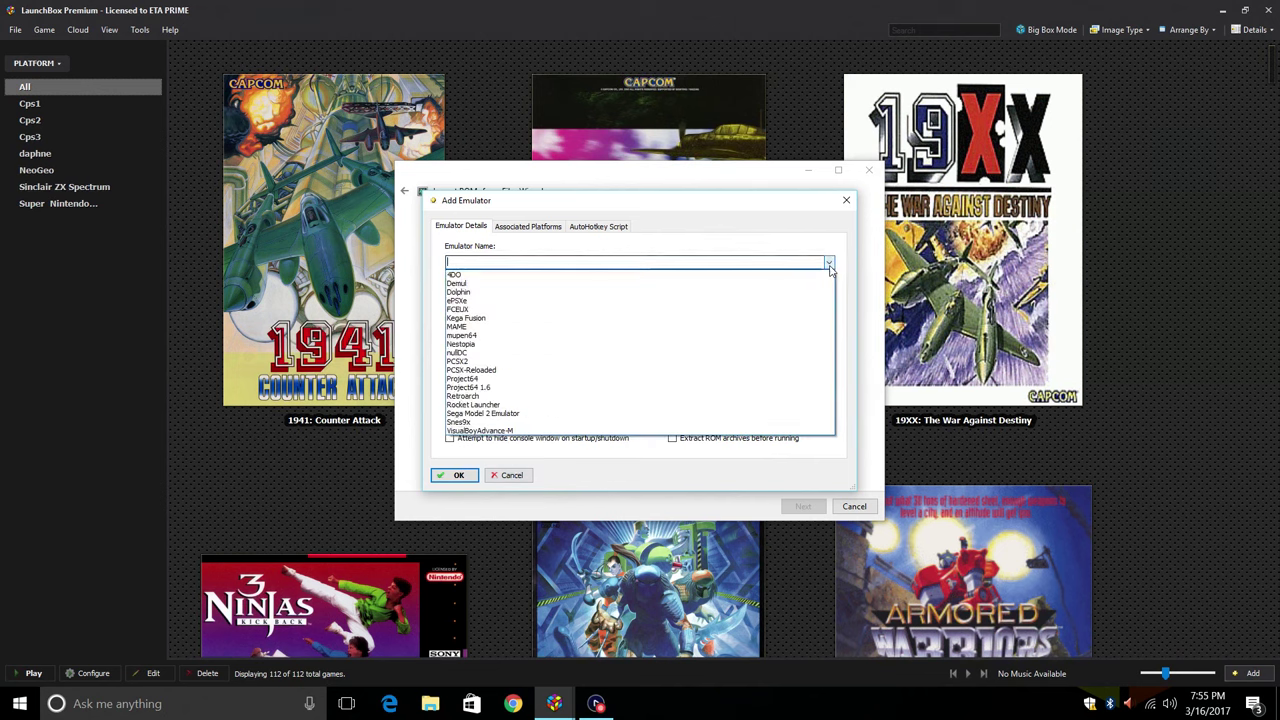
click(474, 398)
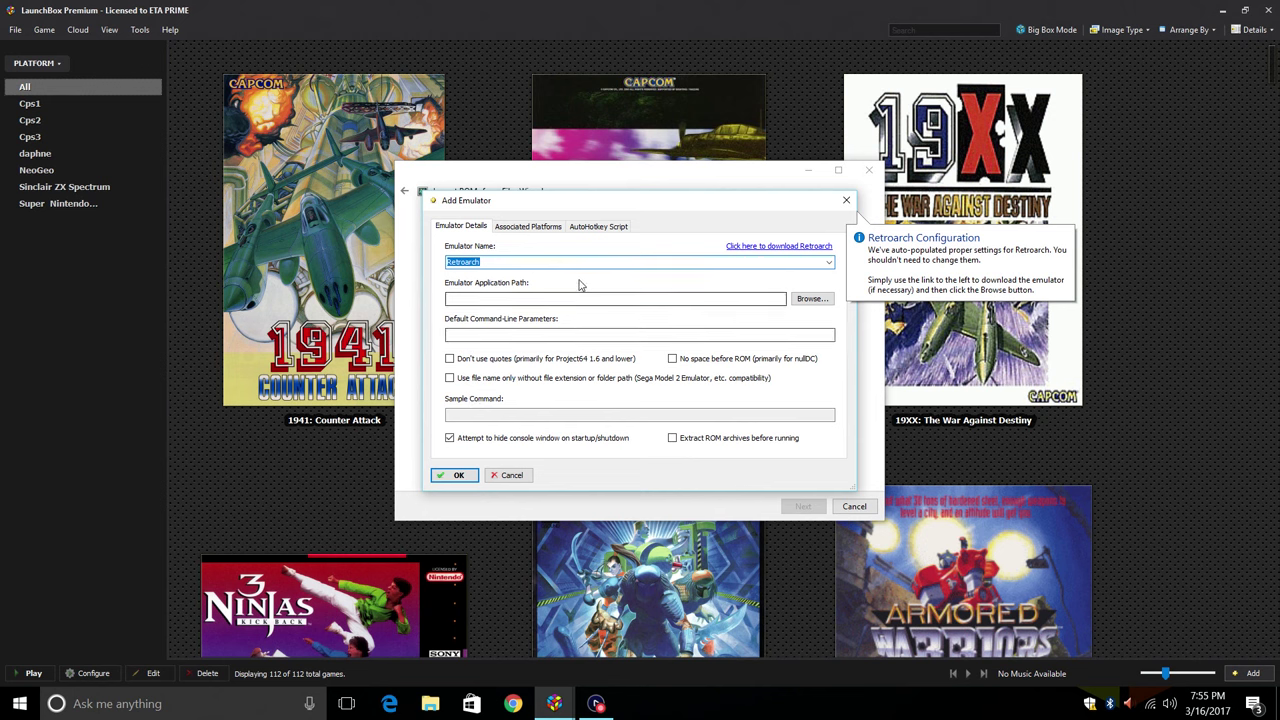
- Set the Retroarch application path to retroarch.exe in the LaunchBox\Emulators\RetroArch folder
click(818, 301)
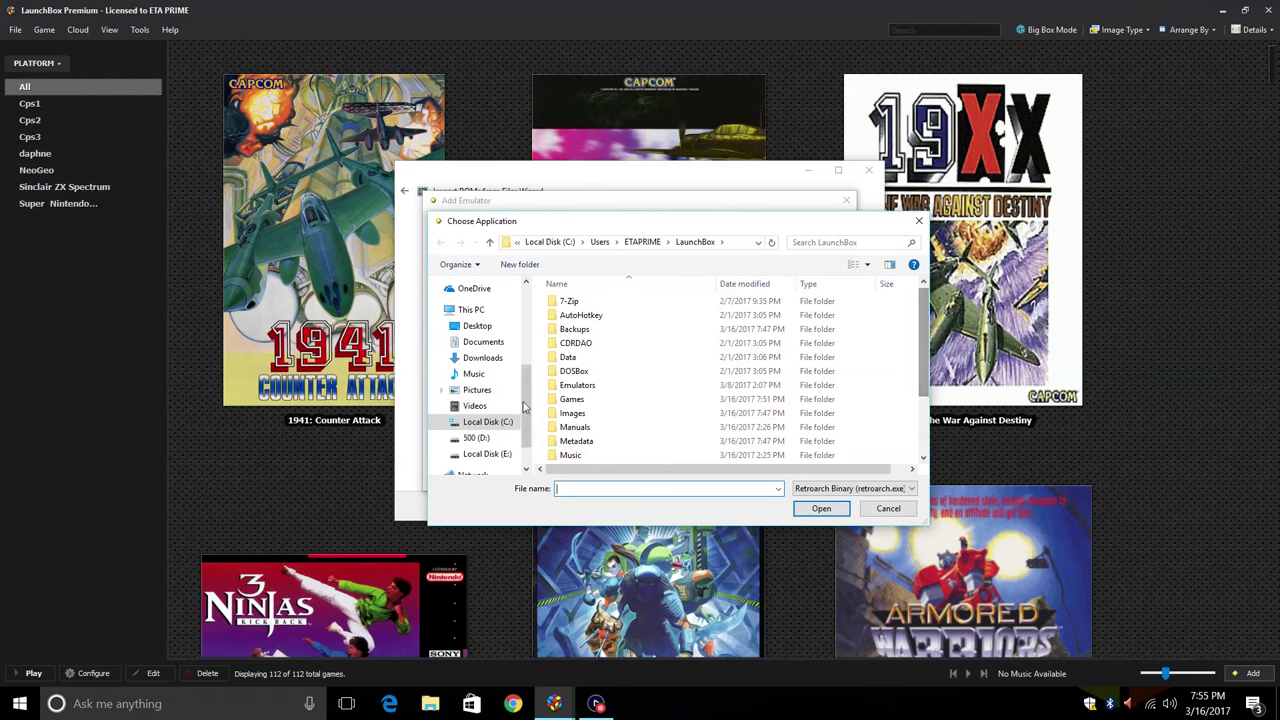
click(488, 421)
double_click(567, 456)
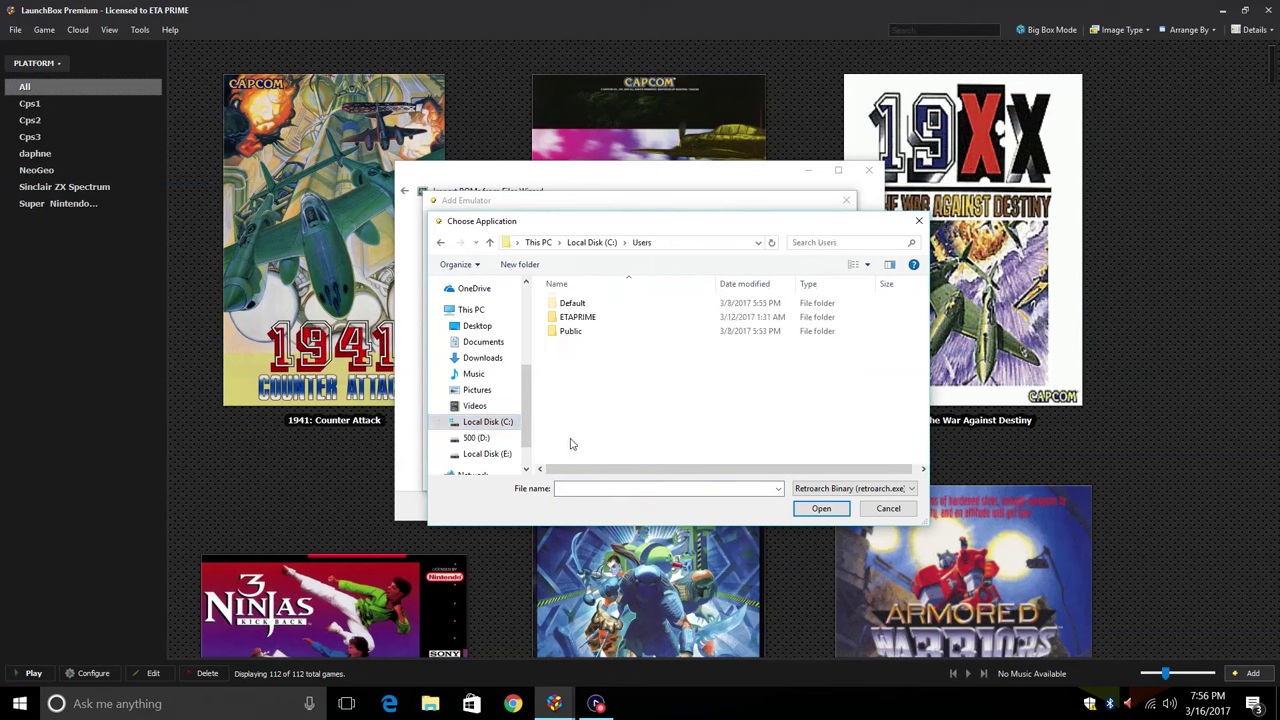
double_click(565, 317)
scroll(598, 398, down, 2)
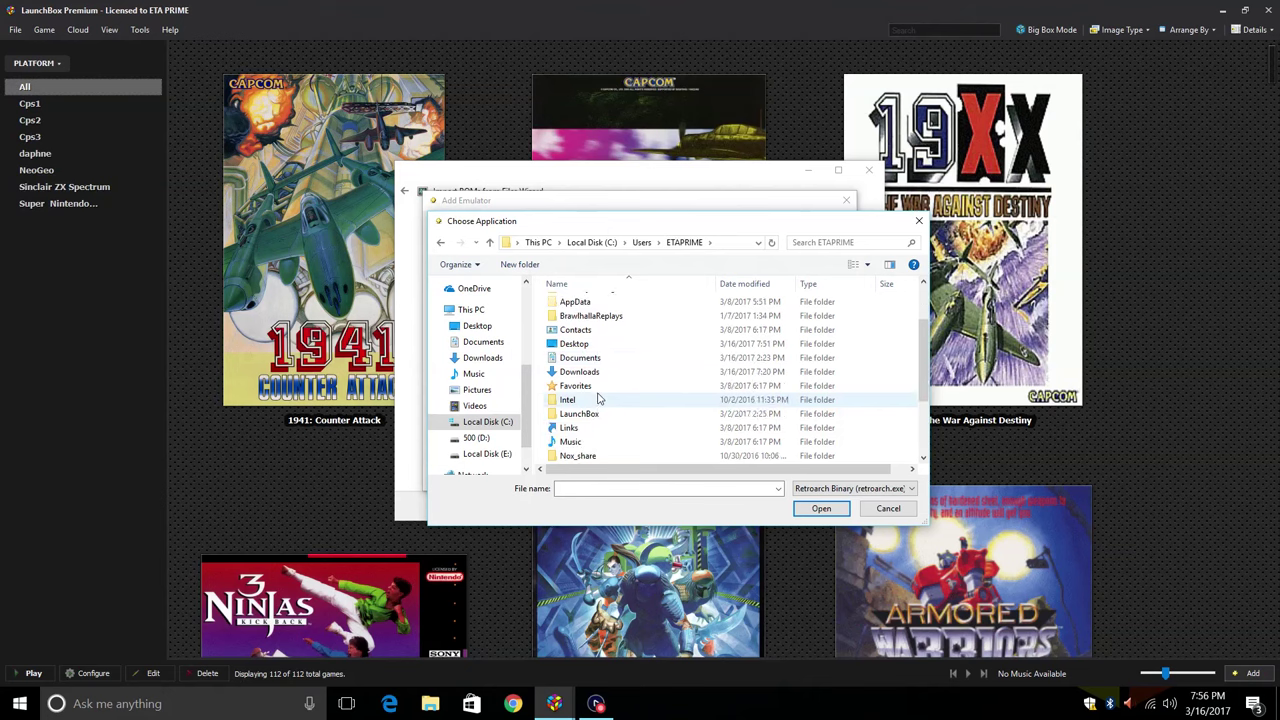
double_click(594, 408)
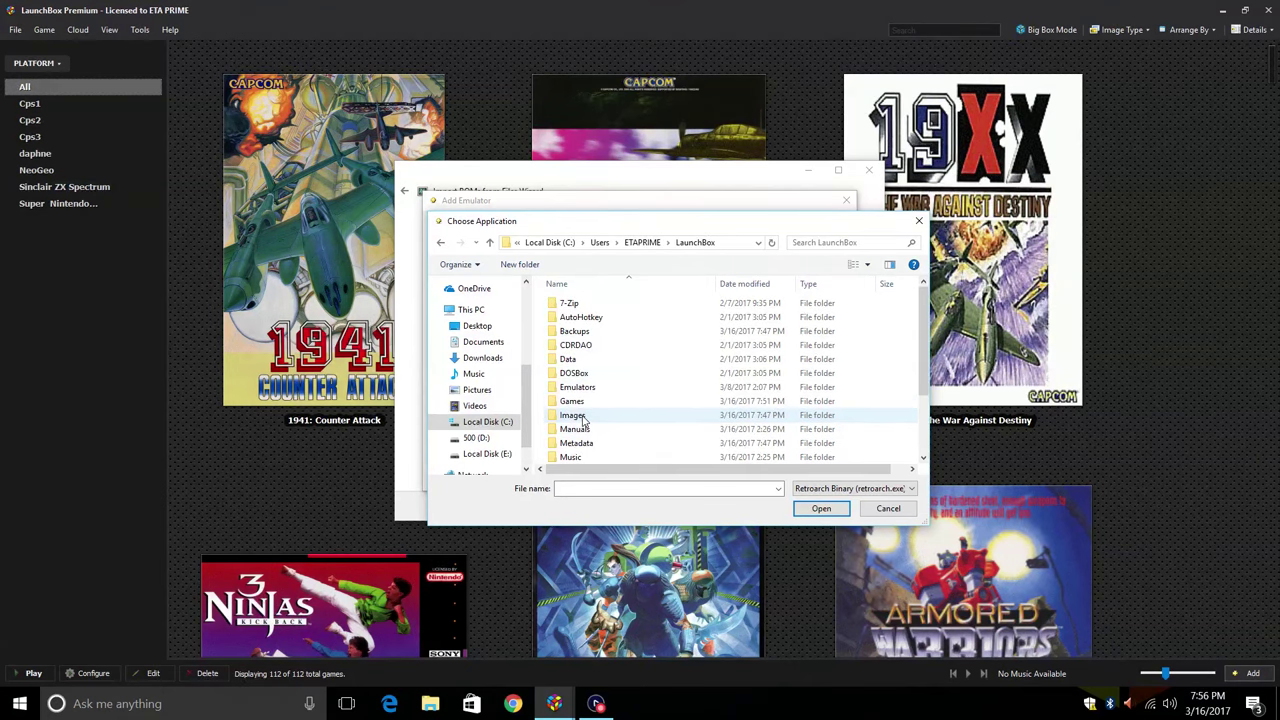
double_click(579, 388)
double_click(572, 304)
scroll(600, 330, down, 2)
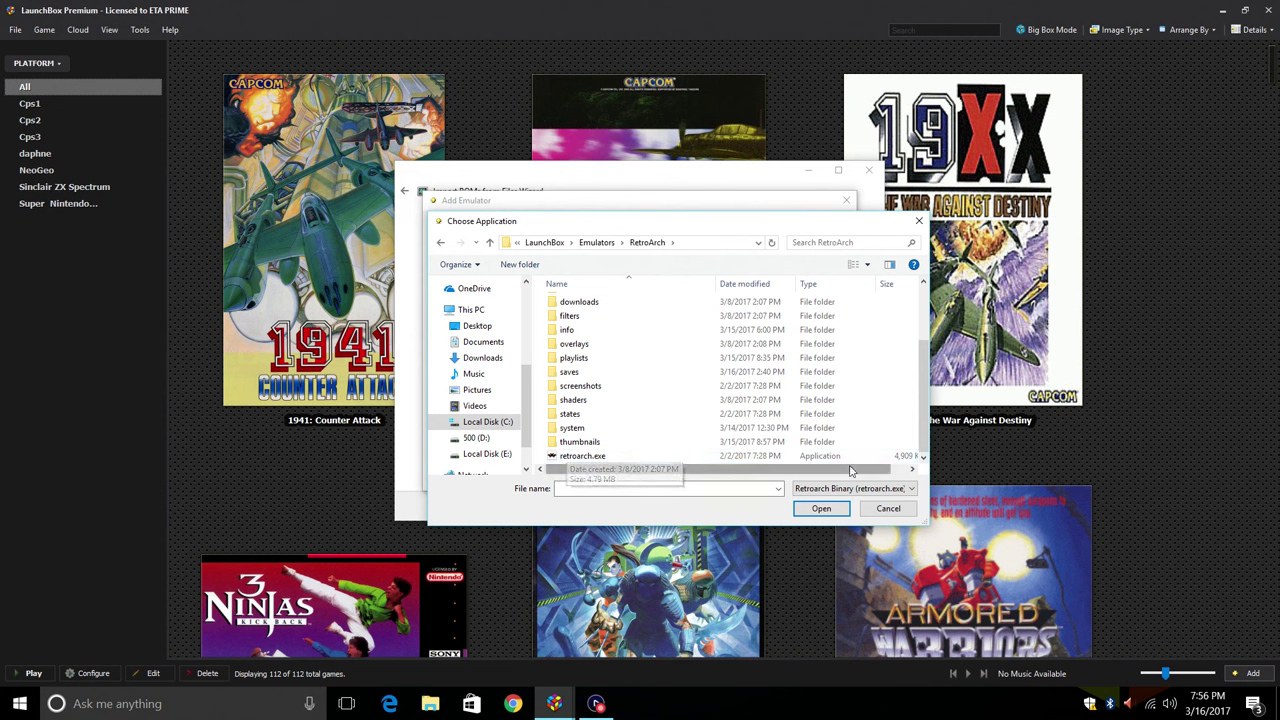
double_click(592, 457)
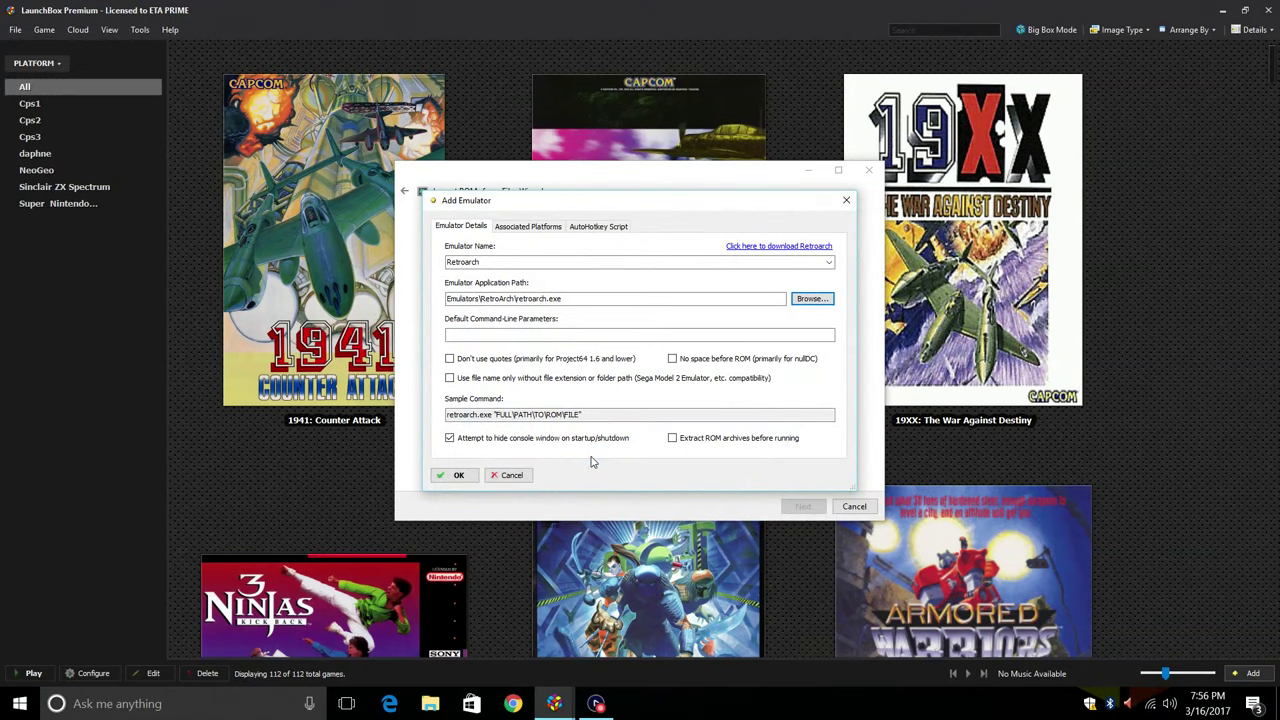
- Add Game And Watch as a new associated platform at the end of the emulator's platform list
click(536, 229)
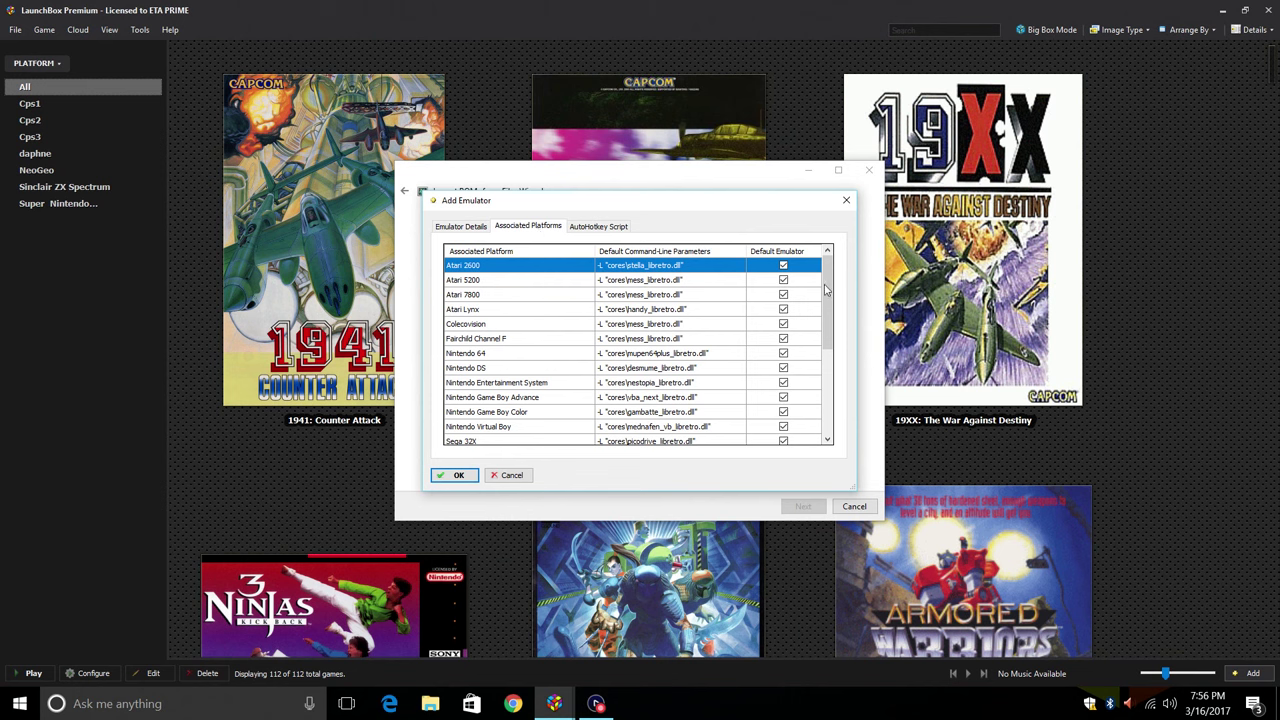
drag(830, 293, 830, 390)
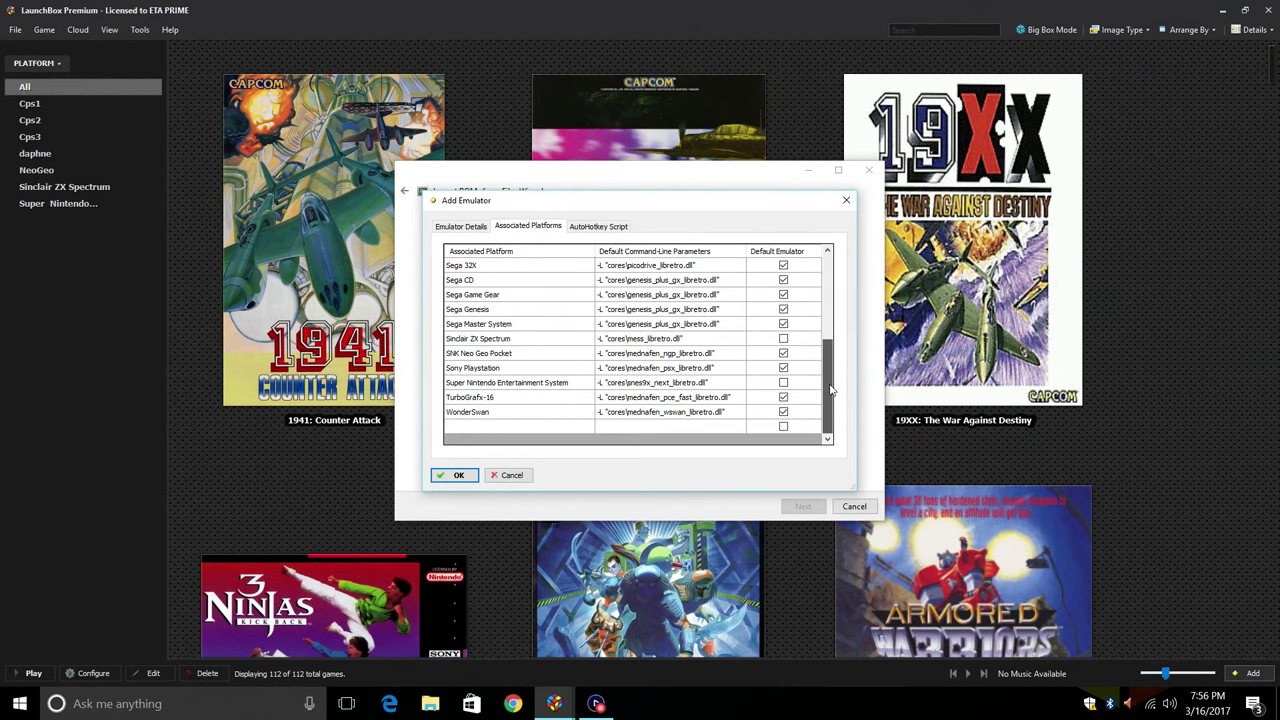
click(491, 427)
click(491, 427)
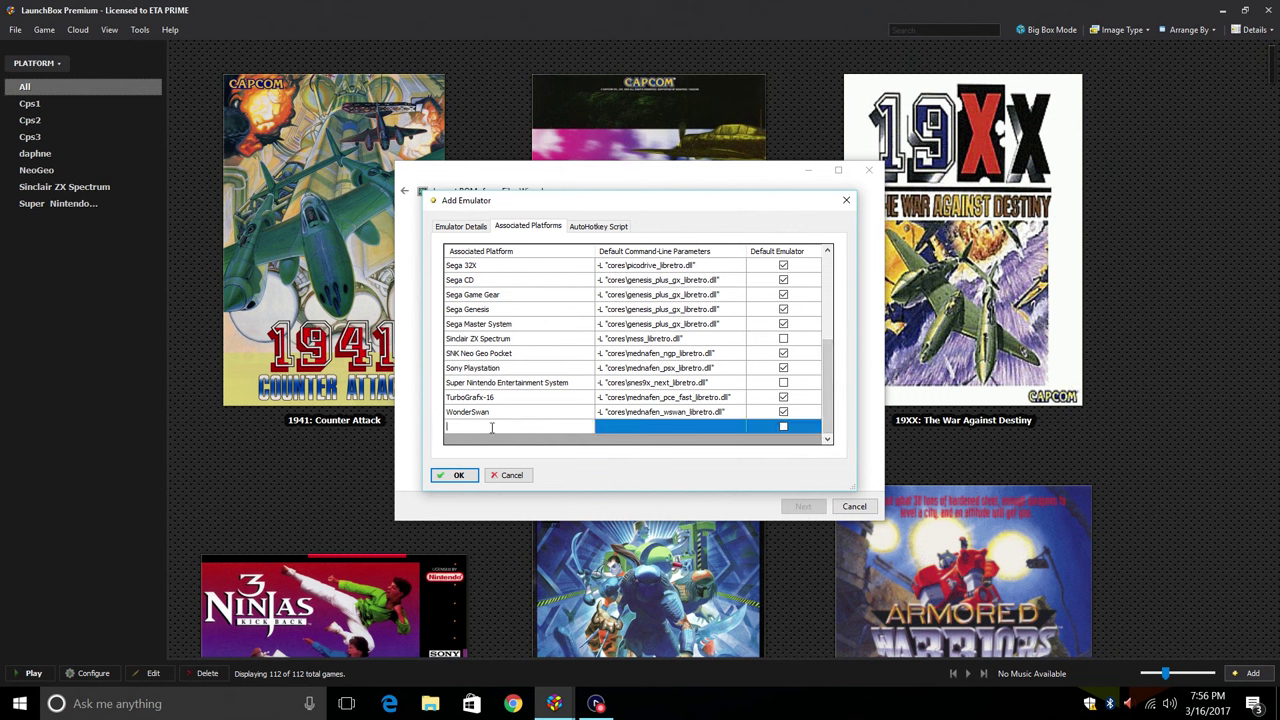
text(G)
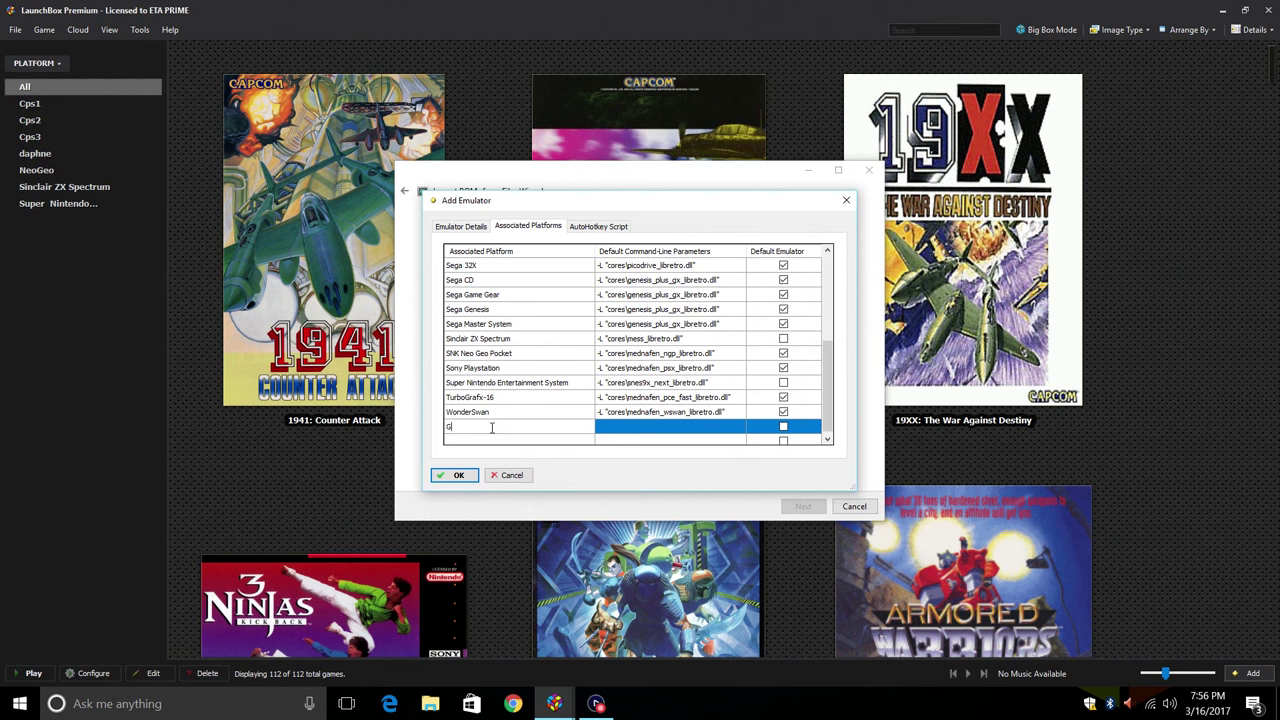
text(ame And Watch)
click(643, 428)
click(632, 425)
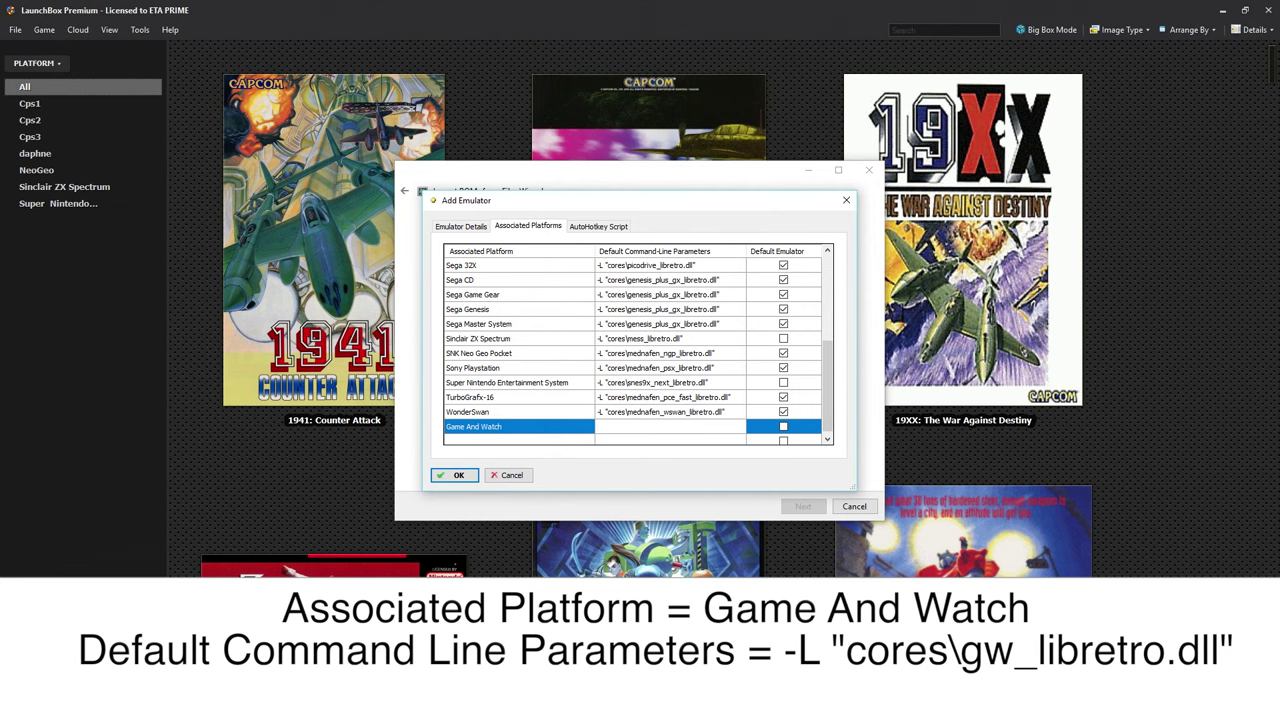
- Copy the parameters -L "cores\gw_libretro.dll" from Game And Watch.txt on the Desktop, then close Notepad and File Explorer
key(super+e)
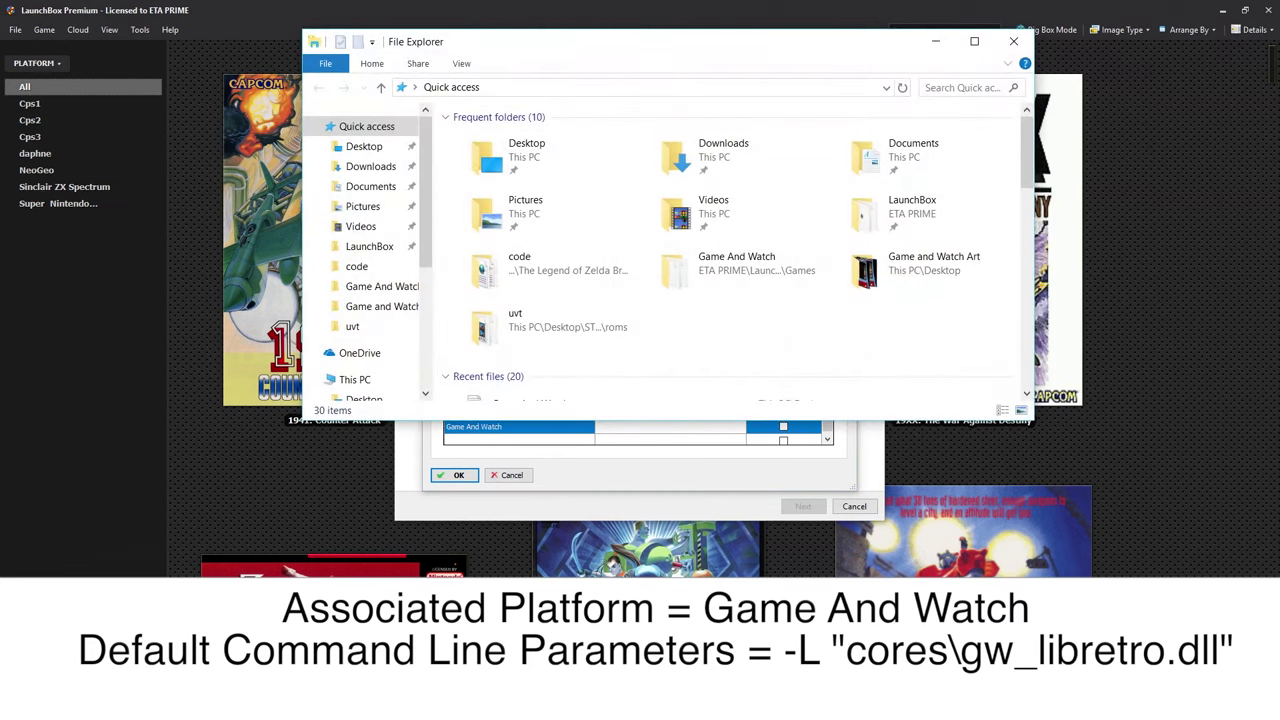
click(365, 147)
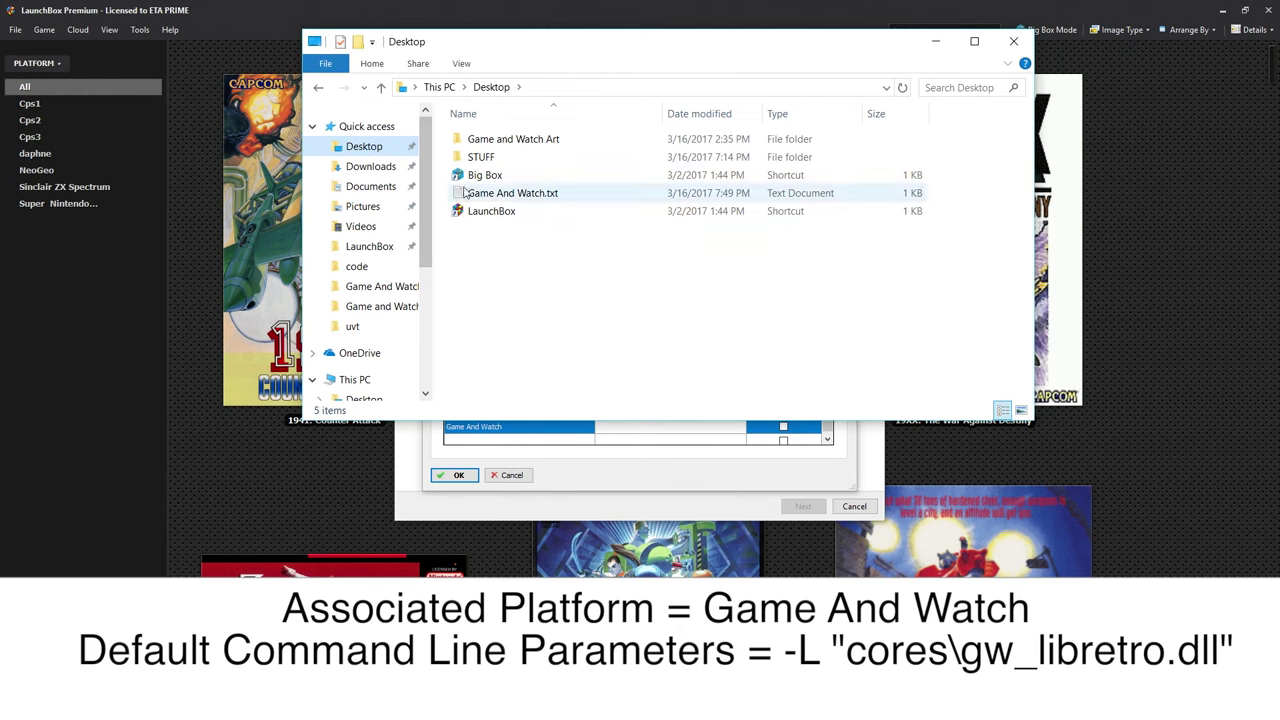
double_click(547, 194)
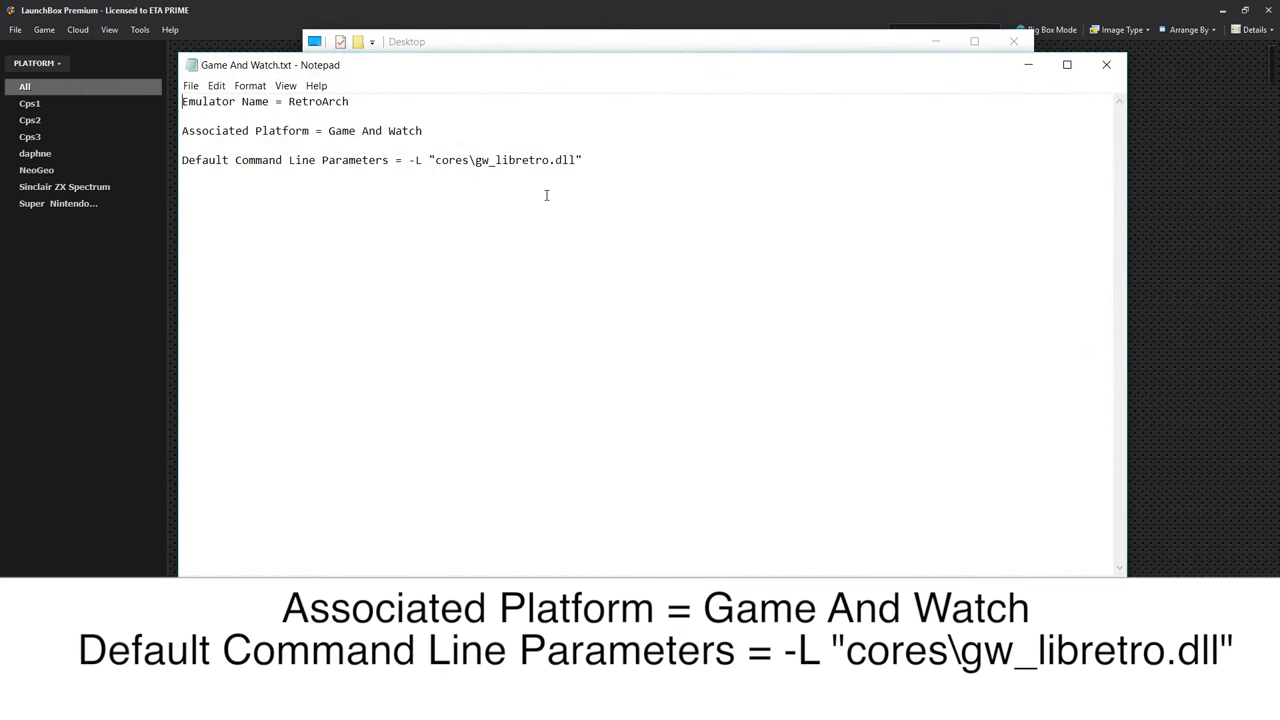
drag(410, 162, 570, 171)
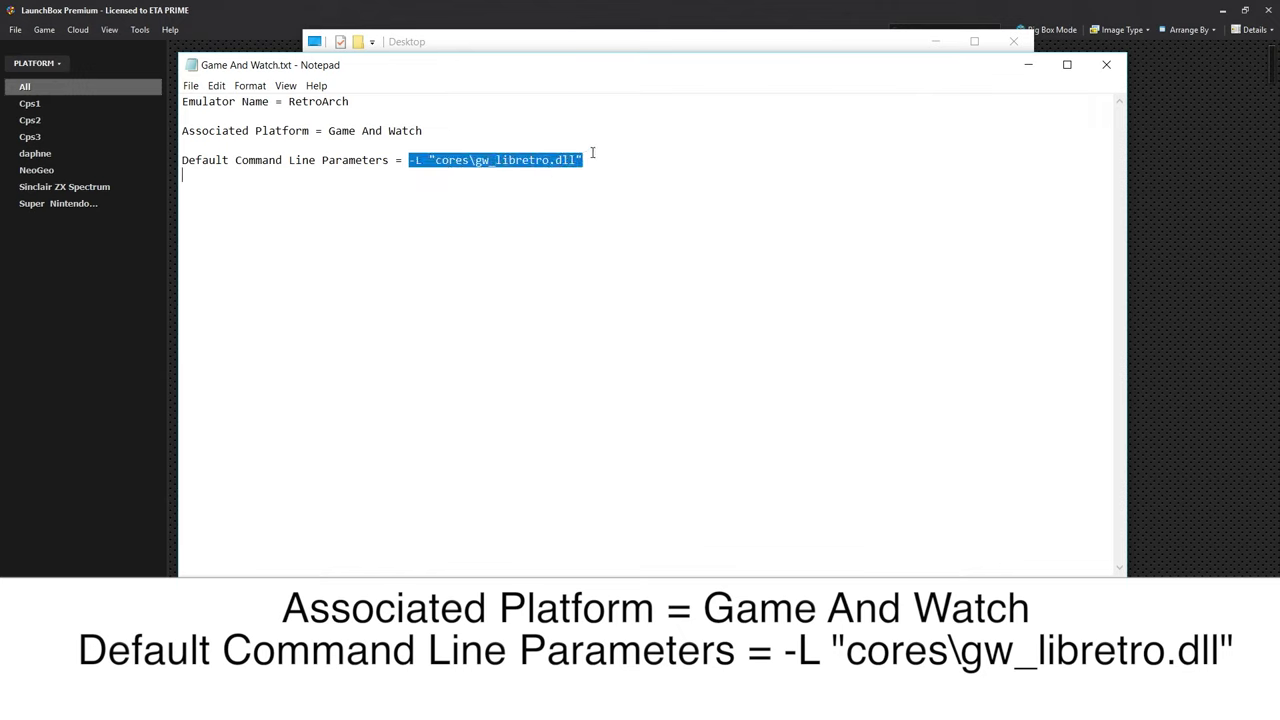
right_click(560, 162)
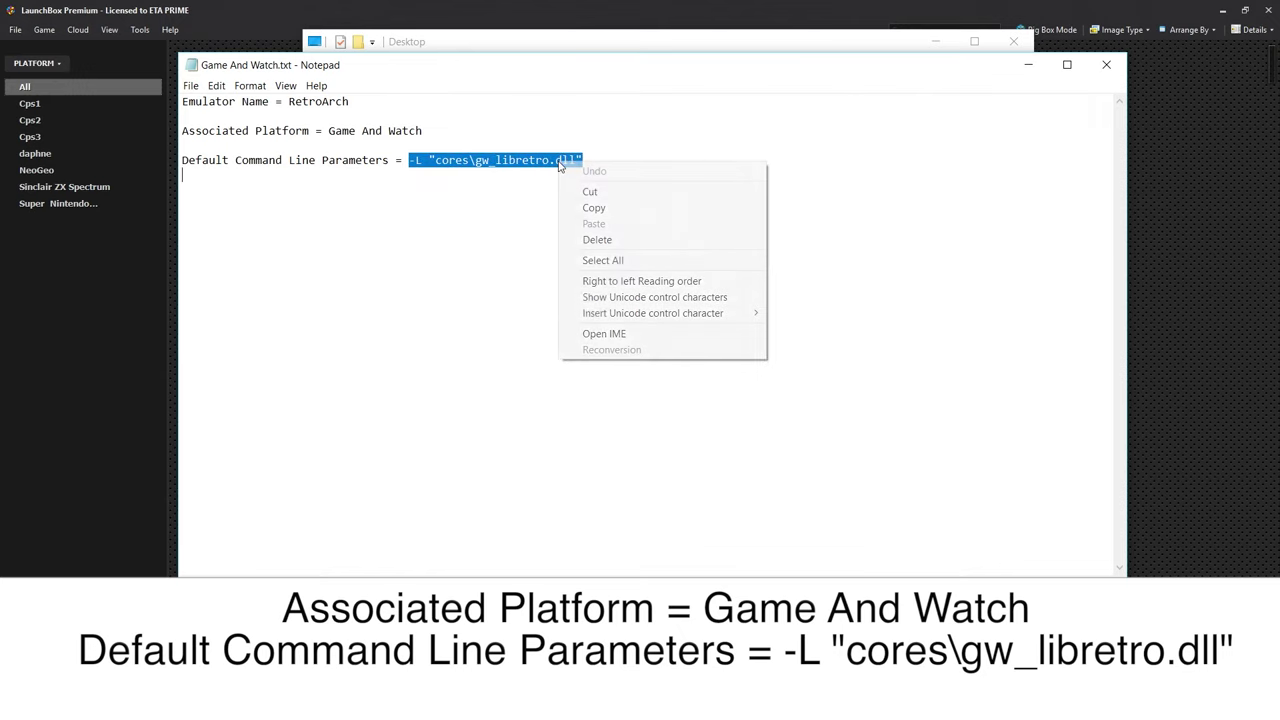
click(605, 208)
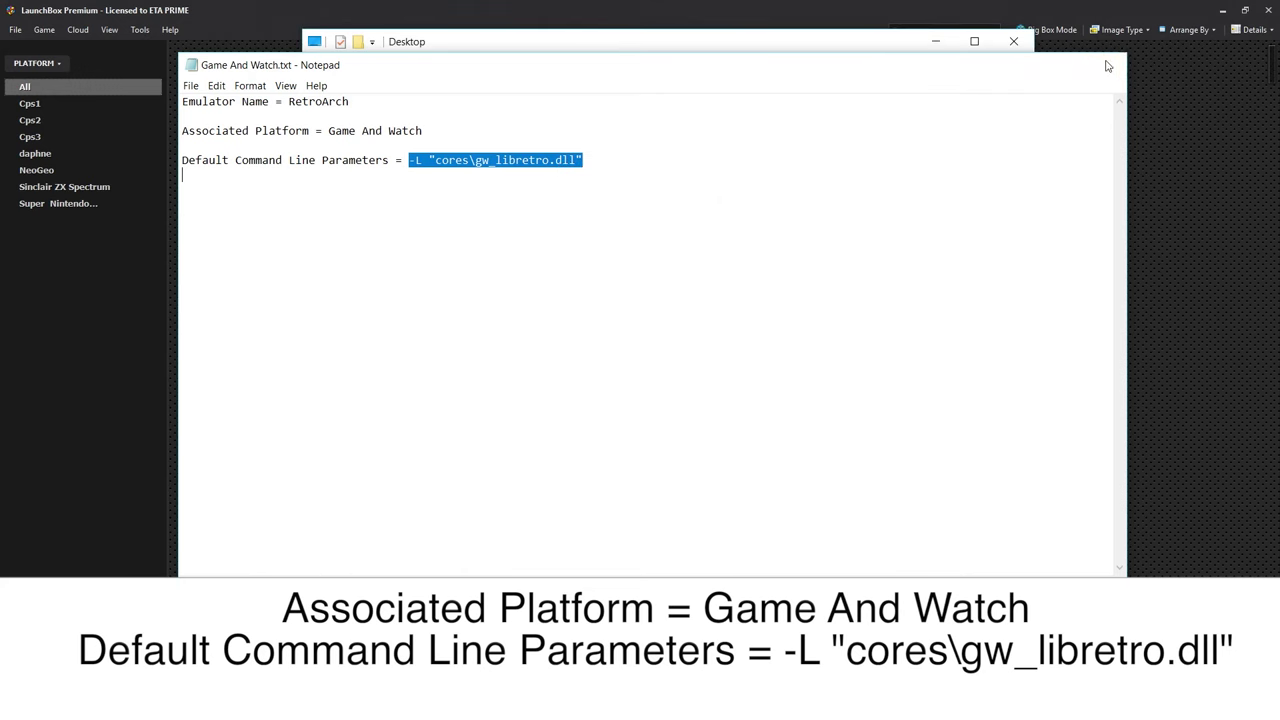
click(1105, 64)
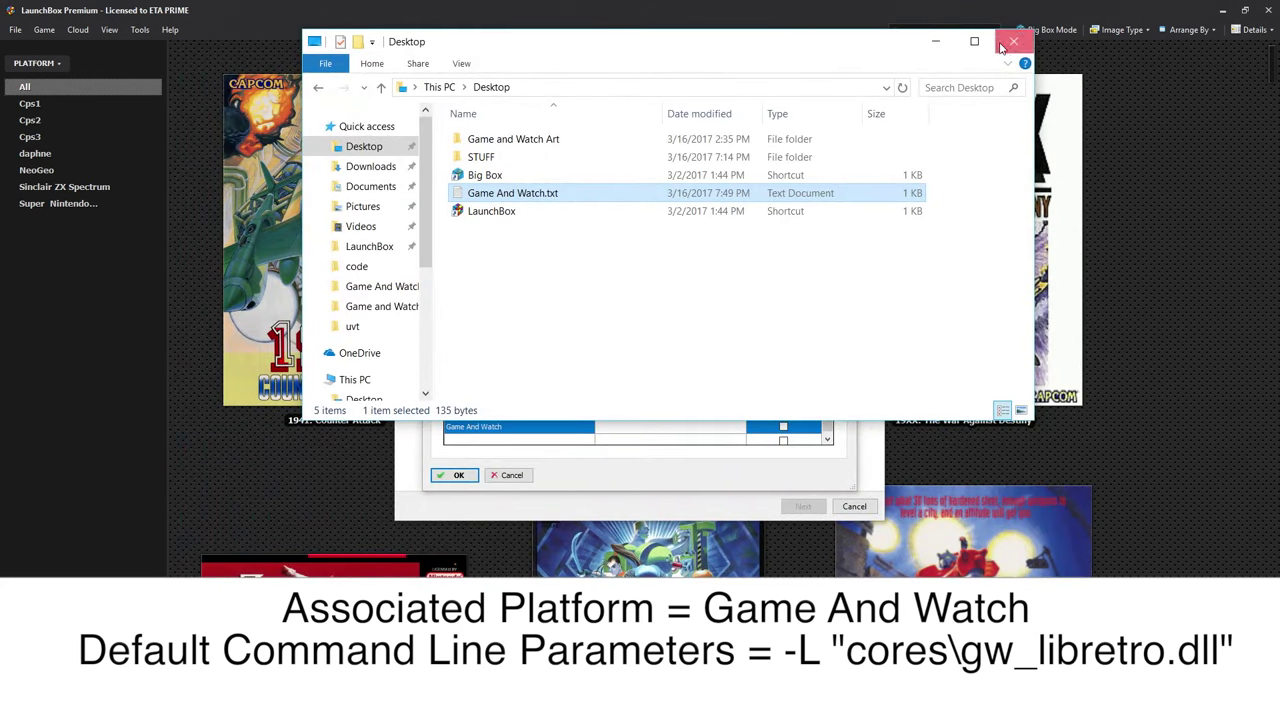
click(1012, 43)
- Paste -L "cores\gw_libretro.dll" as Game And Watch's default command-line parameters, make Retroarch its default emulator, and save the emulator
click(627, 427)
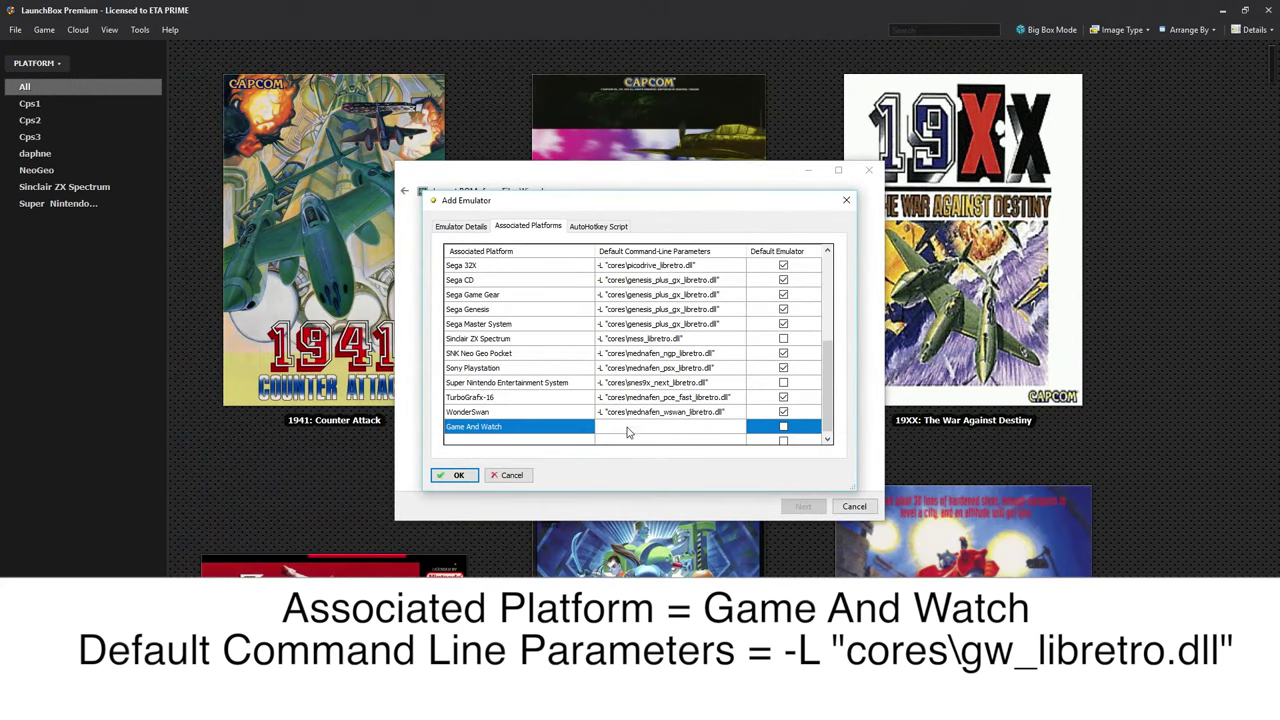
right_click(627, 427)
click(660, 484)
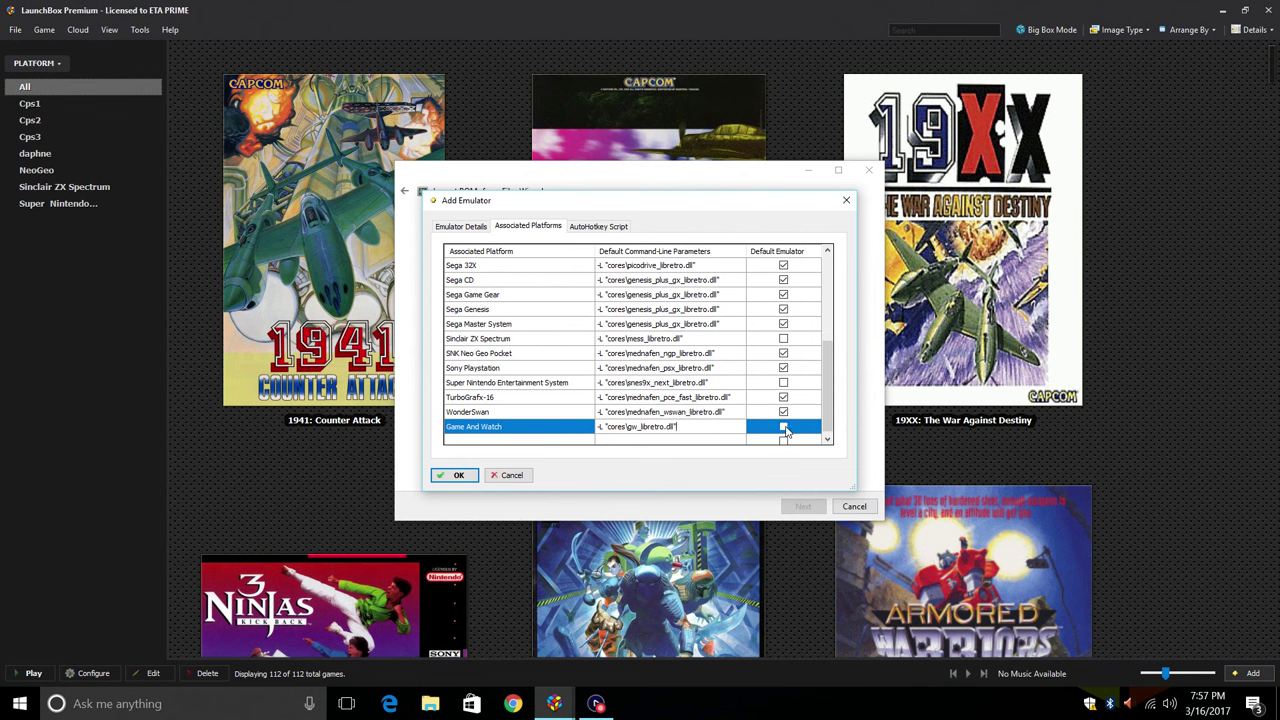
click(784, 427)
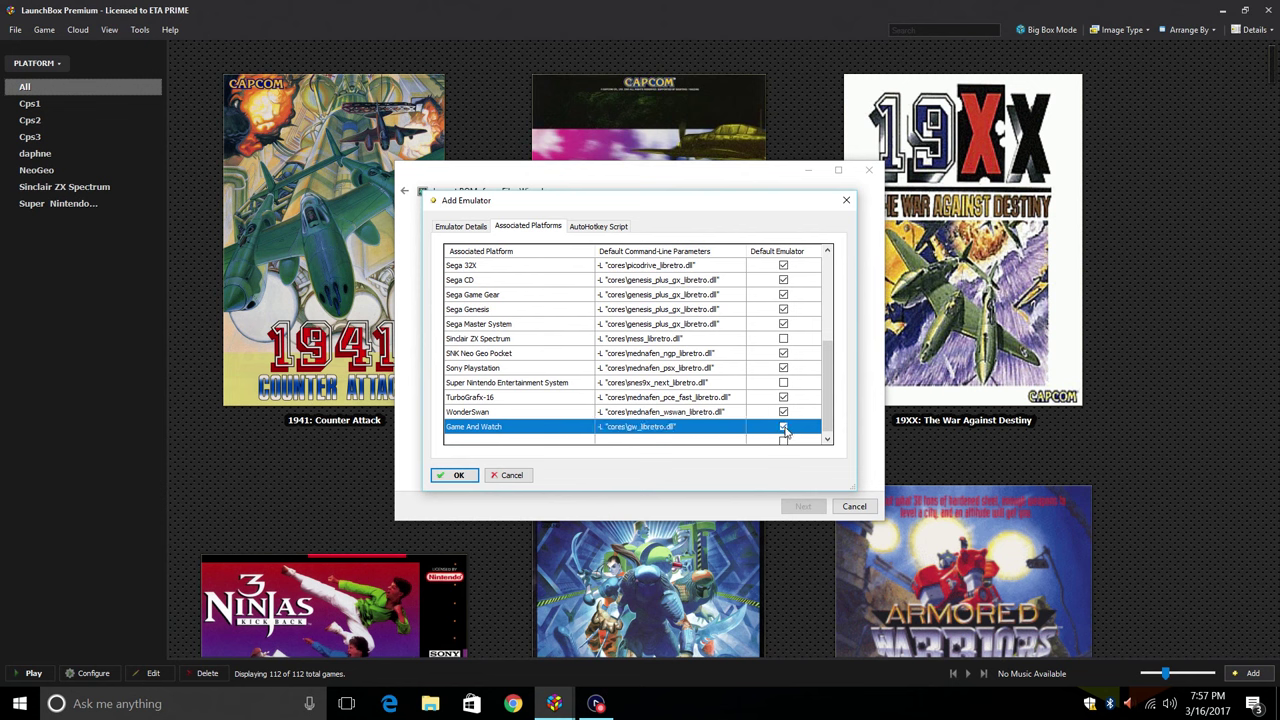
click(459, 477)
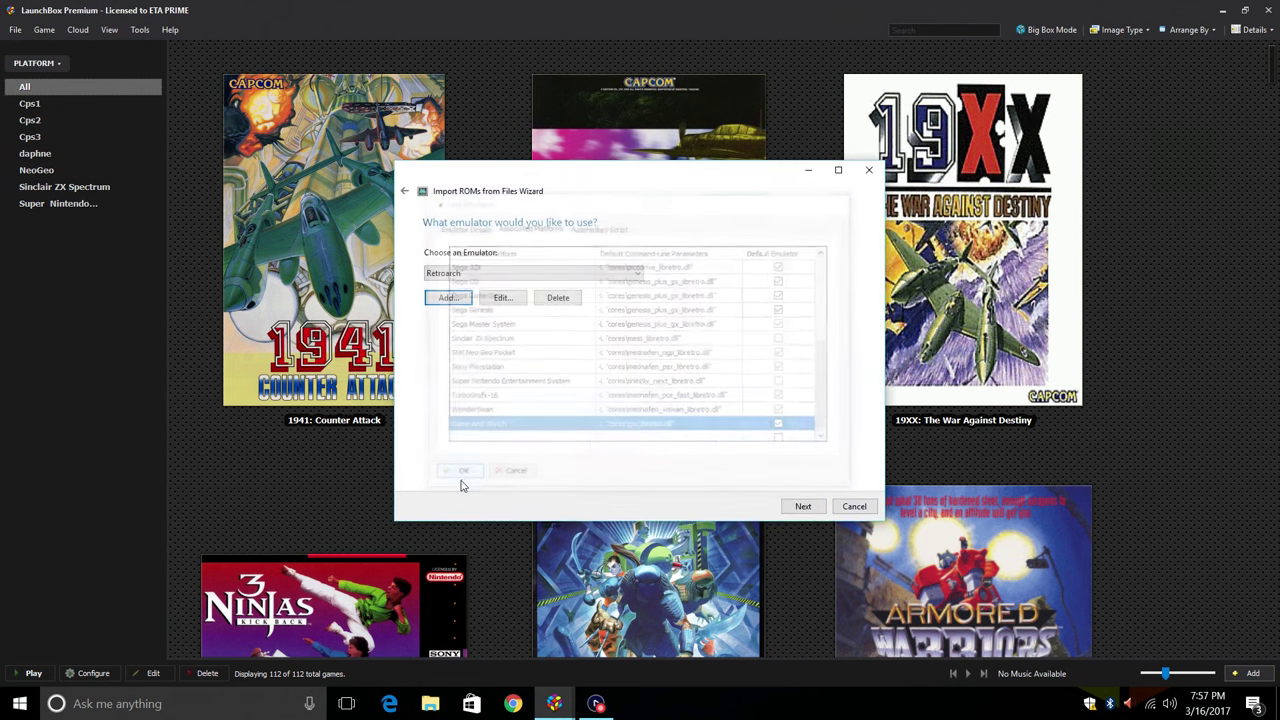
- Use the ROM files in their current location and accept the default metadata, media and custom options up to the import review
click(796, 508)
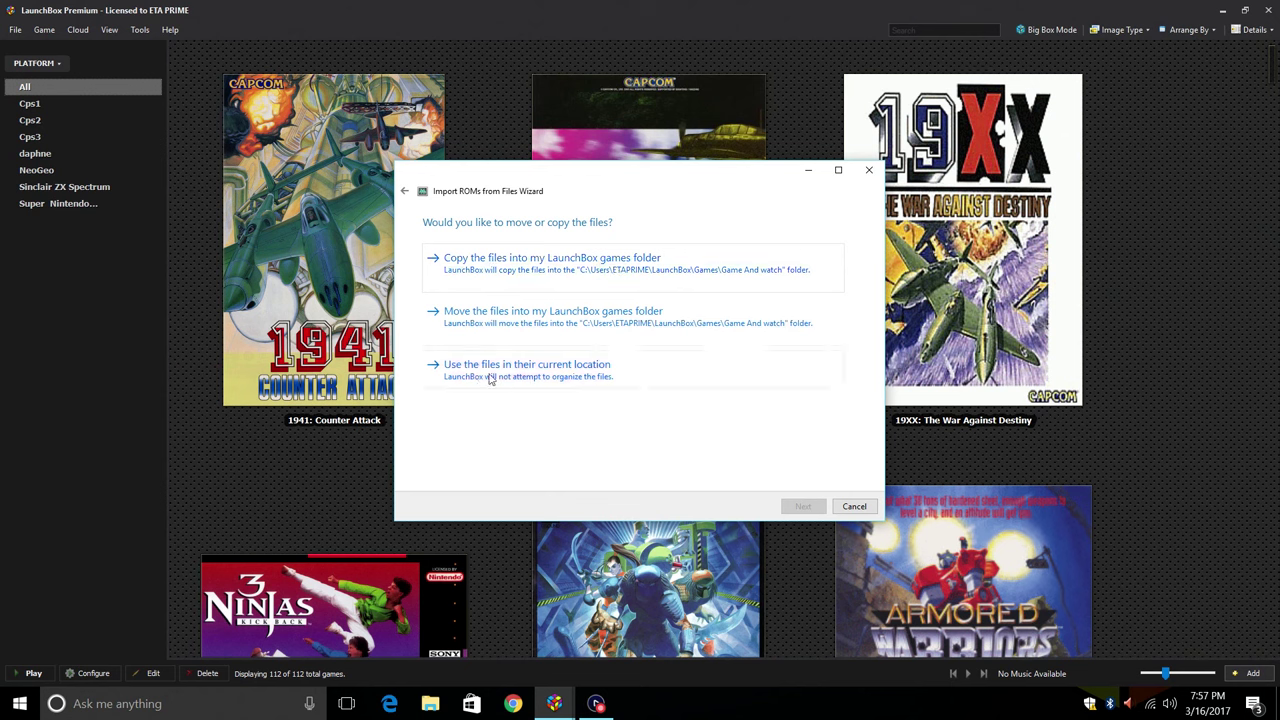
click(541, 368)
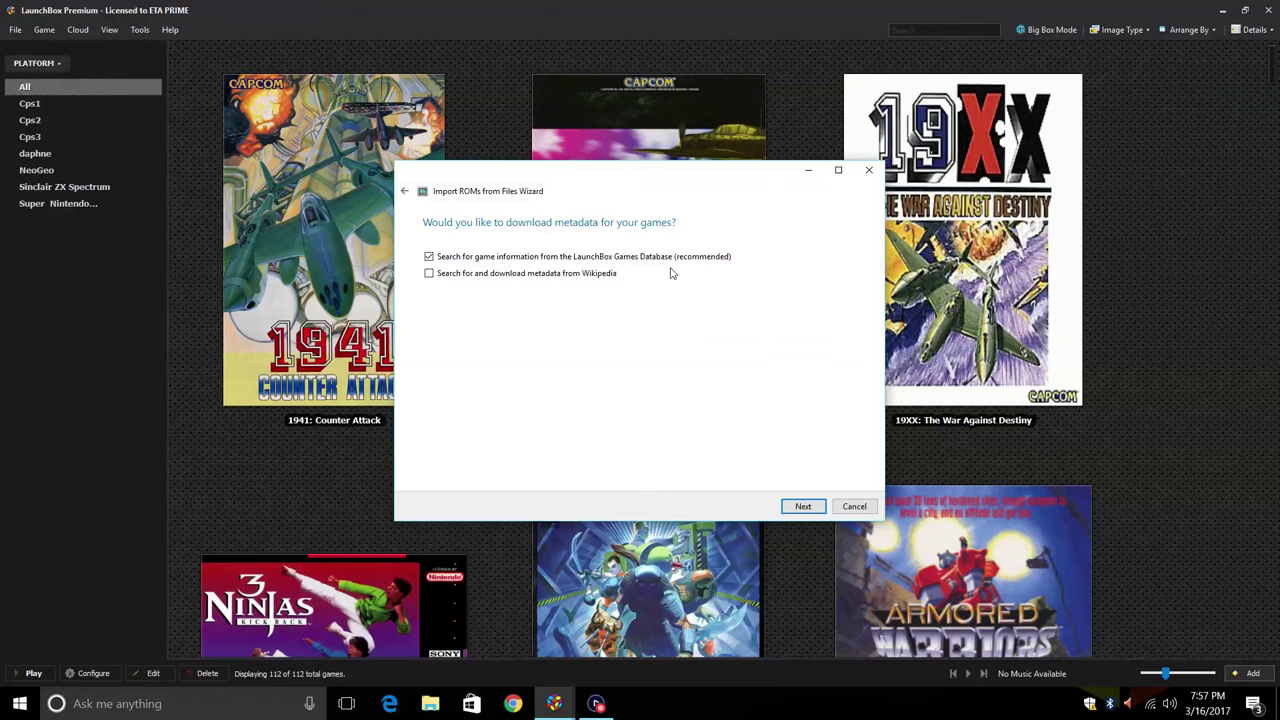
click(802, 507)
click(802, 507)
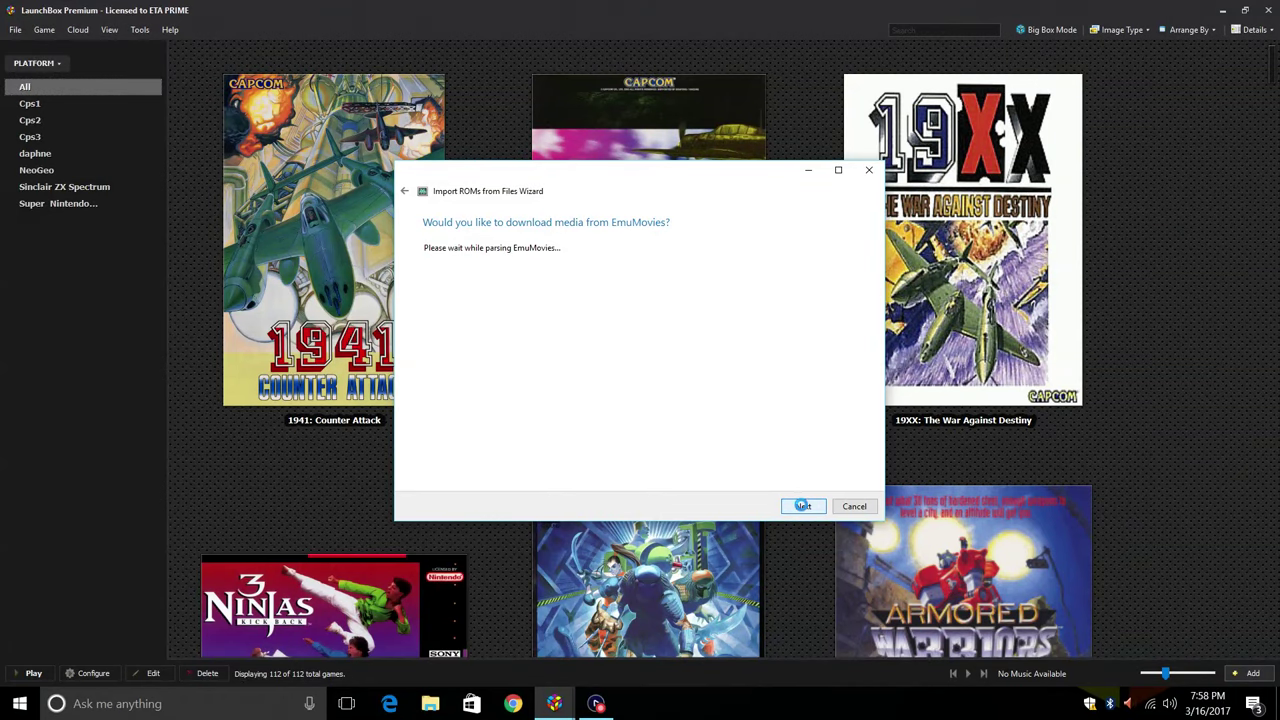
click(802, 506)
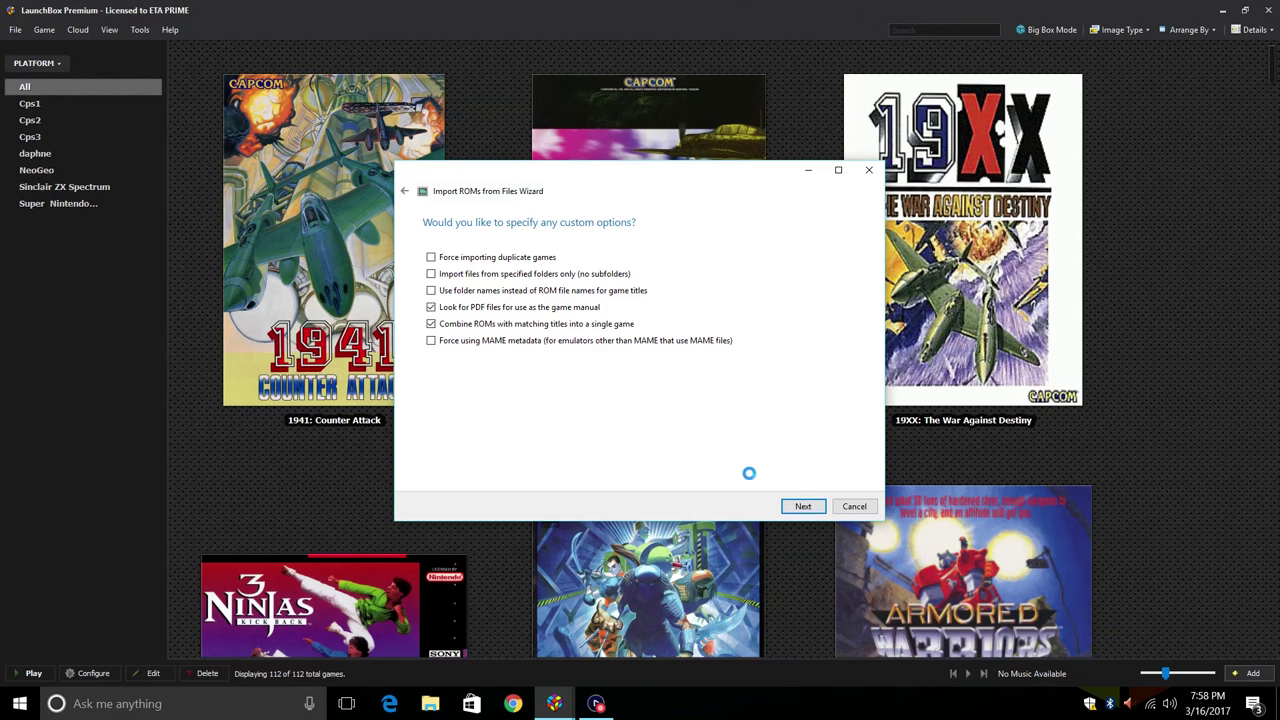
click(806, 505)
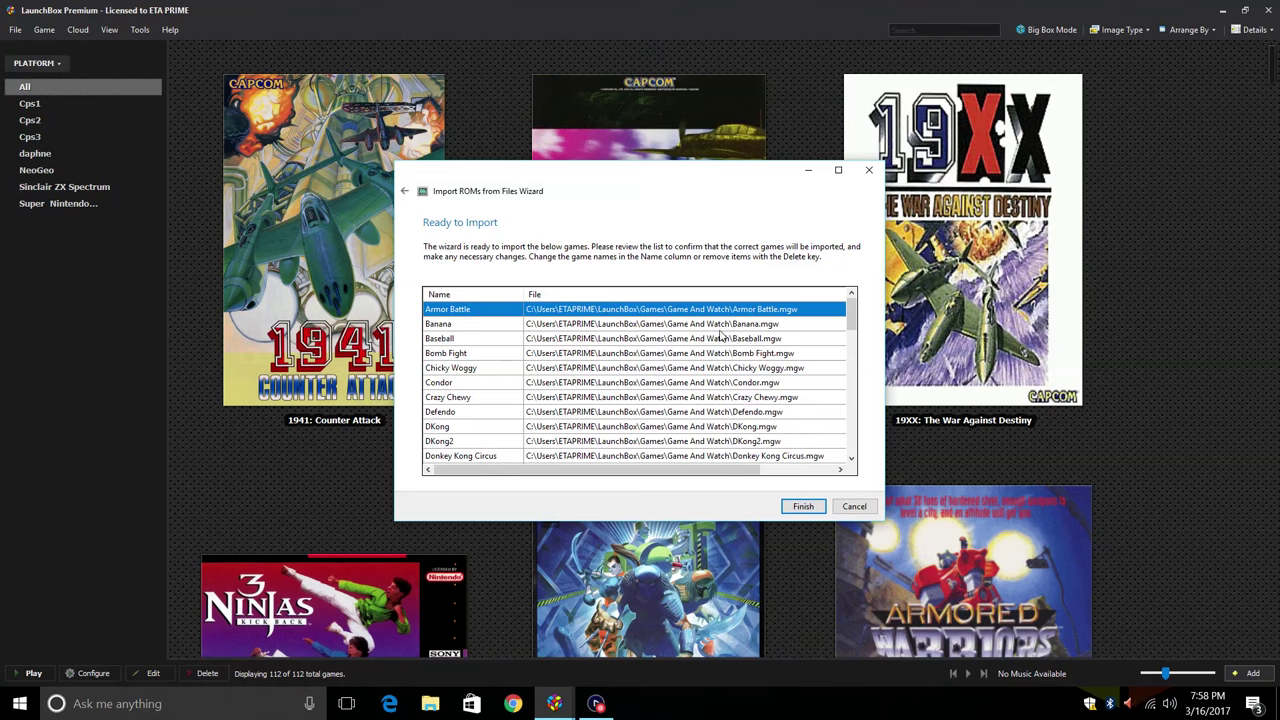
- Check the file extensions in the list of games and finish the ROM import
scroll(720, 338, right, 5)
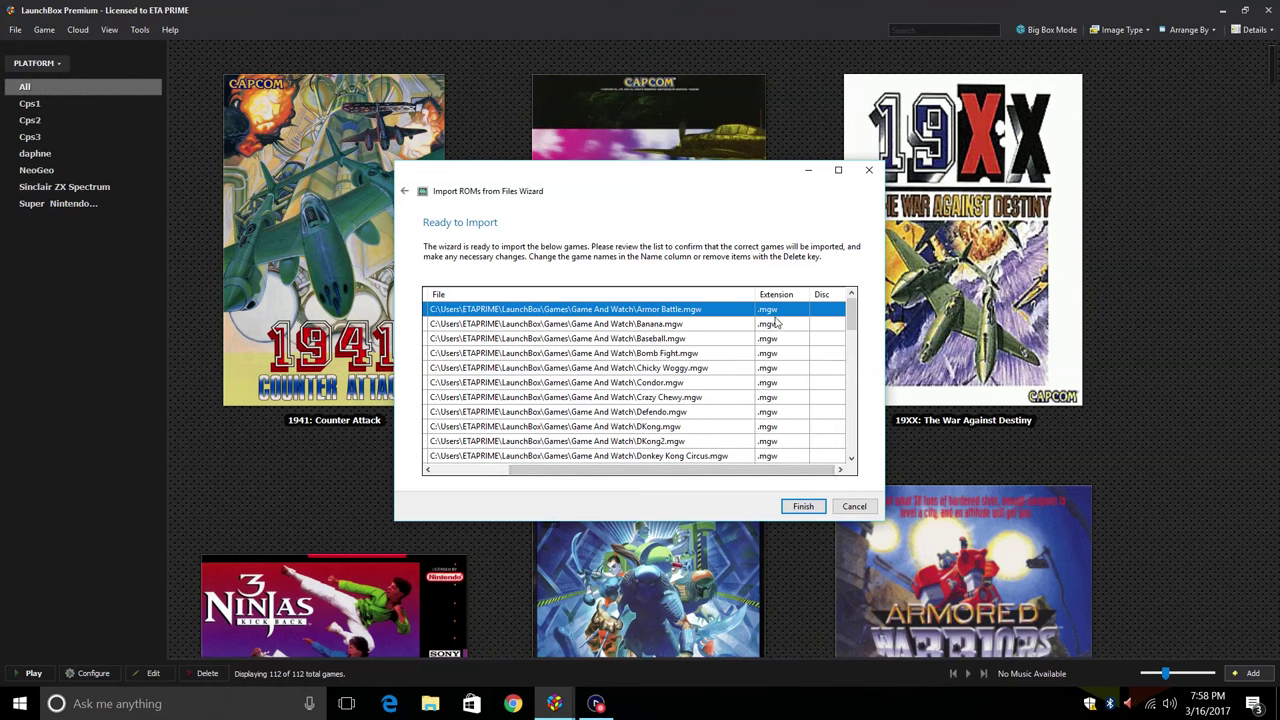
click(796, 507)
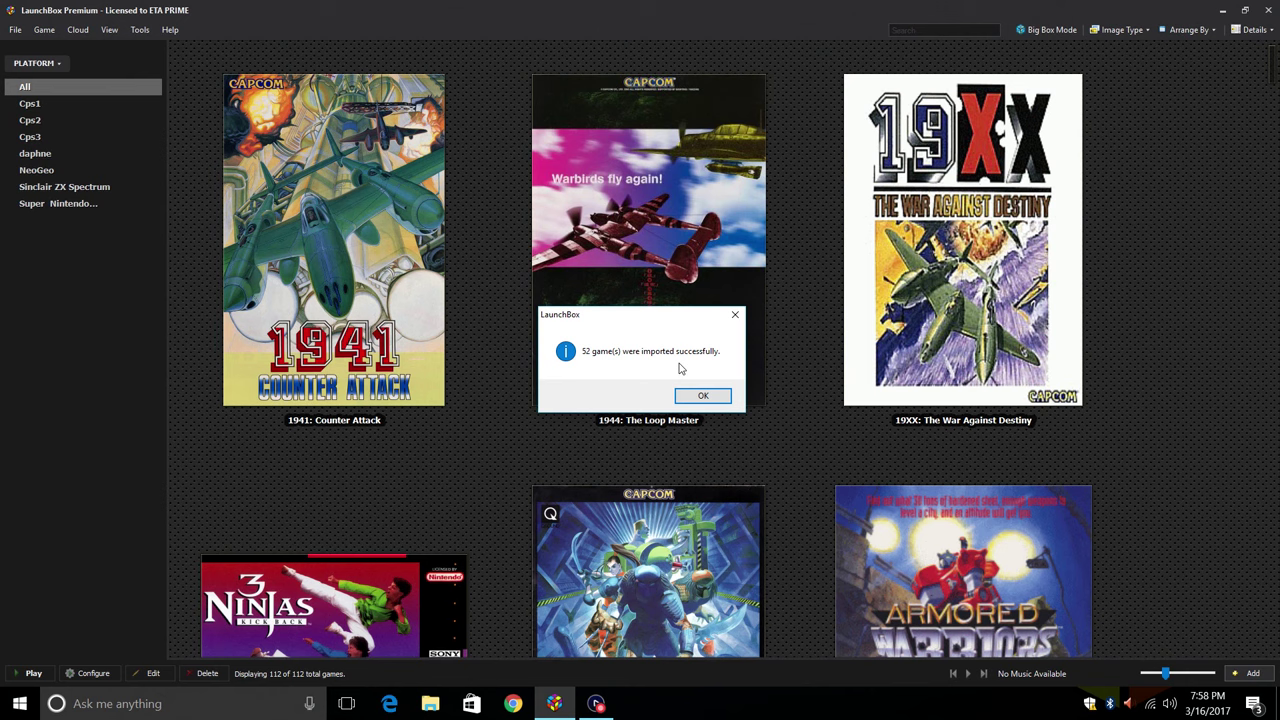
click(703, 396)
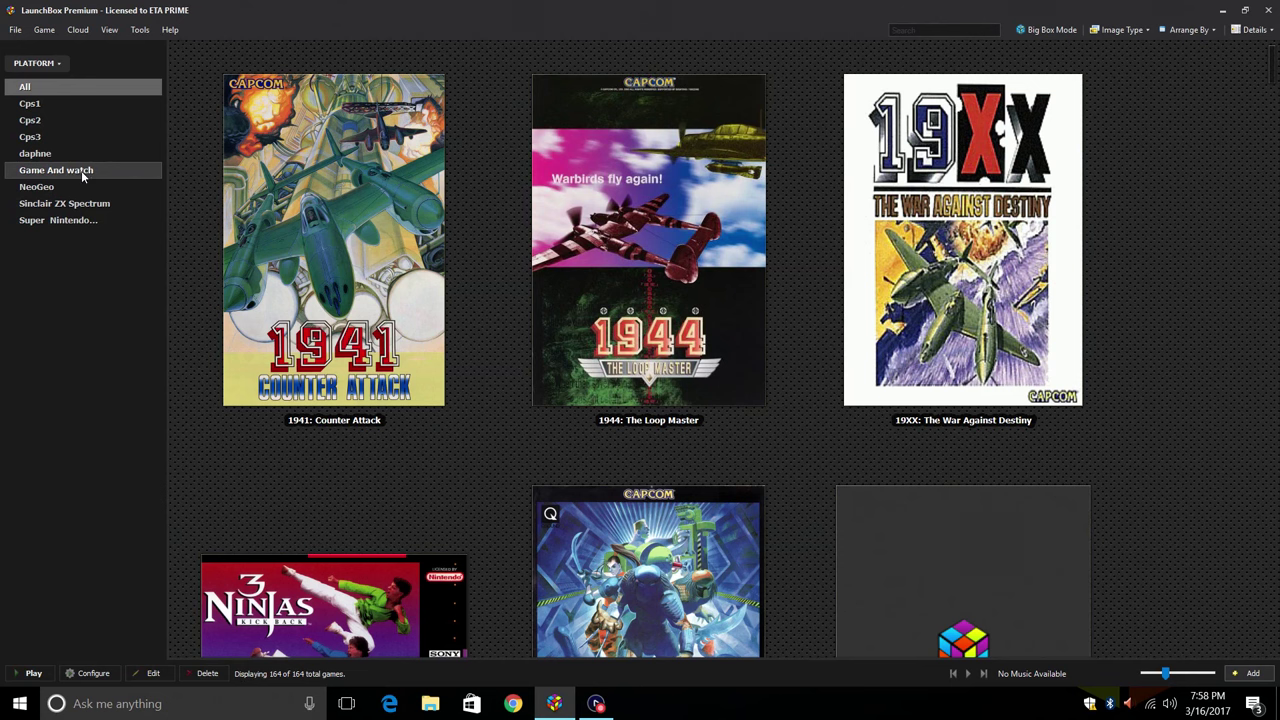
- Show the Game And watch platform, open Armor Battle's images folder, and snap its window to one half of the screen
click(81, 170)
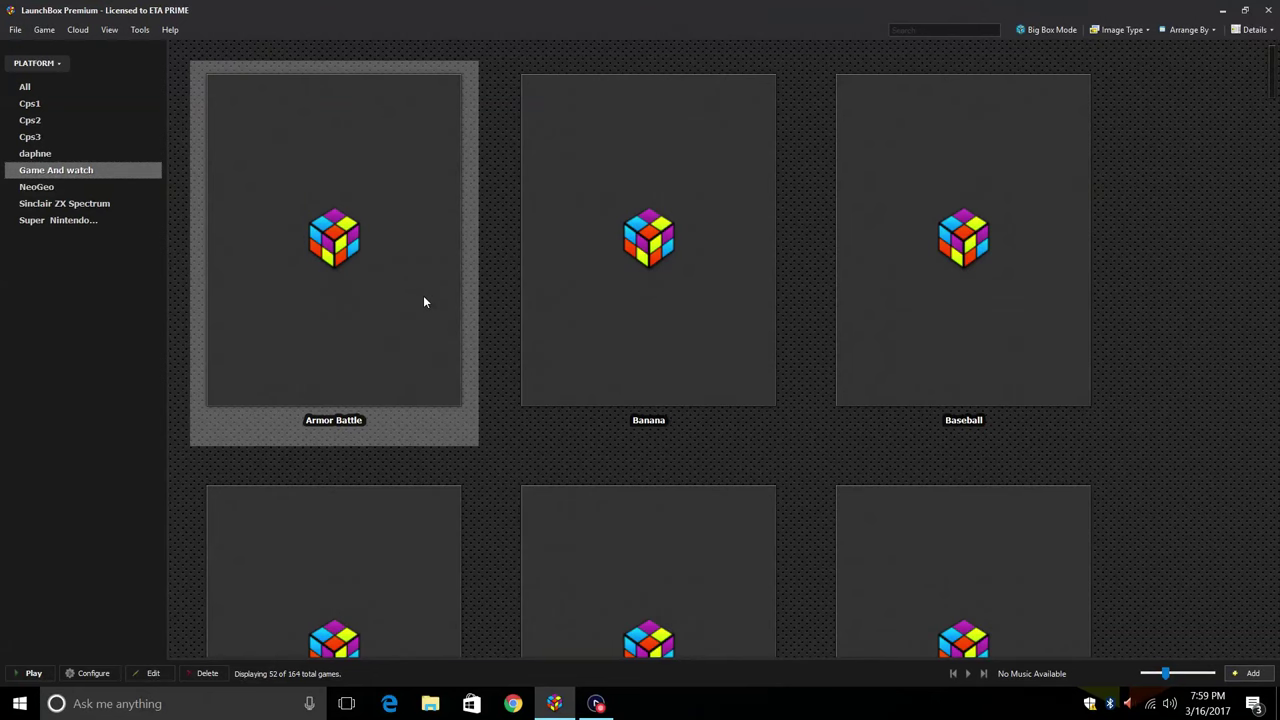
right_click(371, 270)
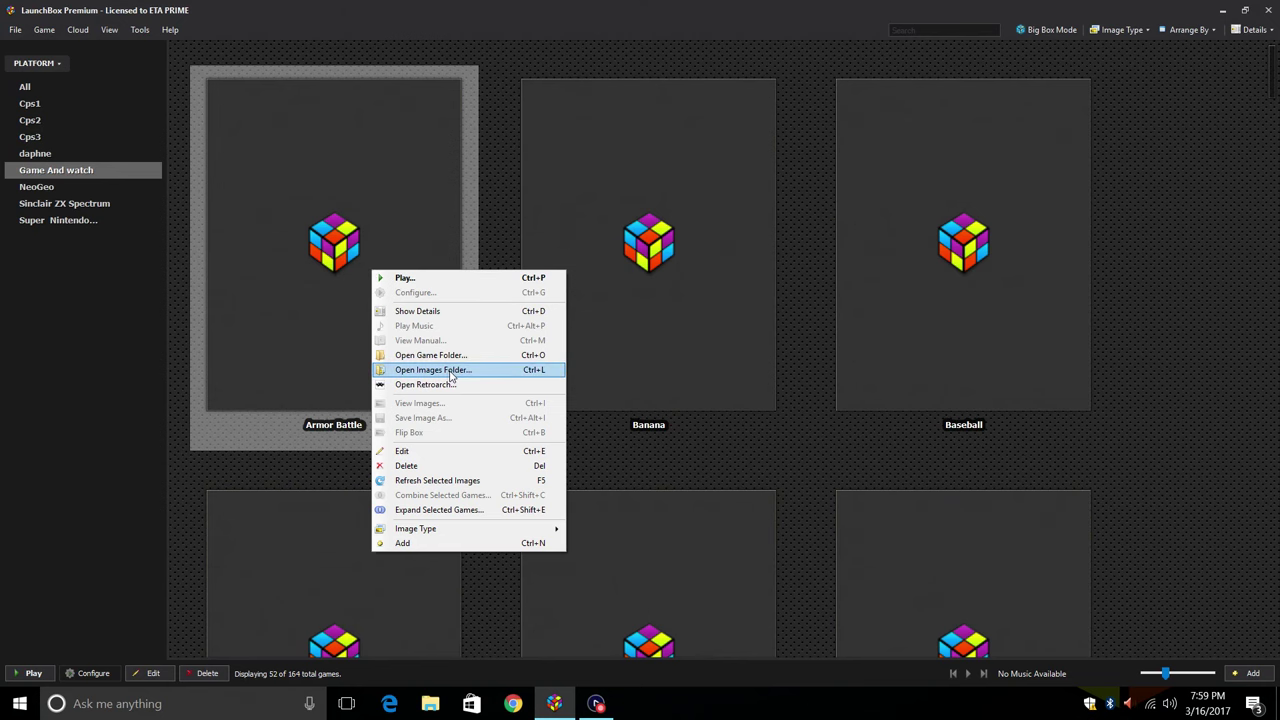
click(450, 372)
drag(590, 55, 1279, 268)
click(1000, 286)
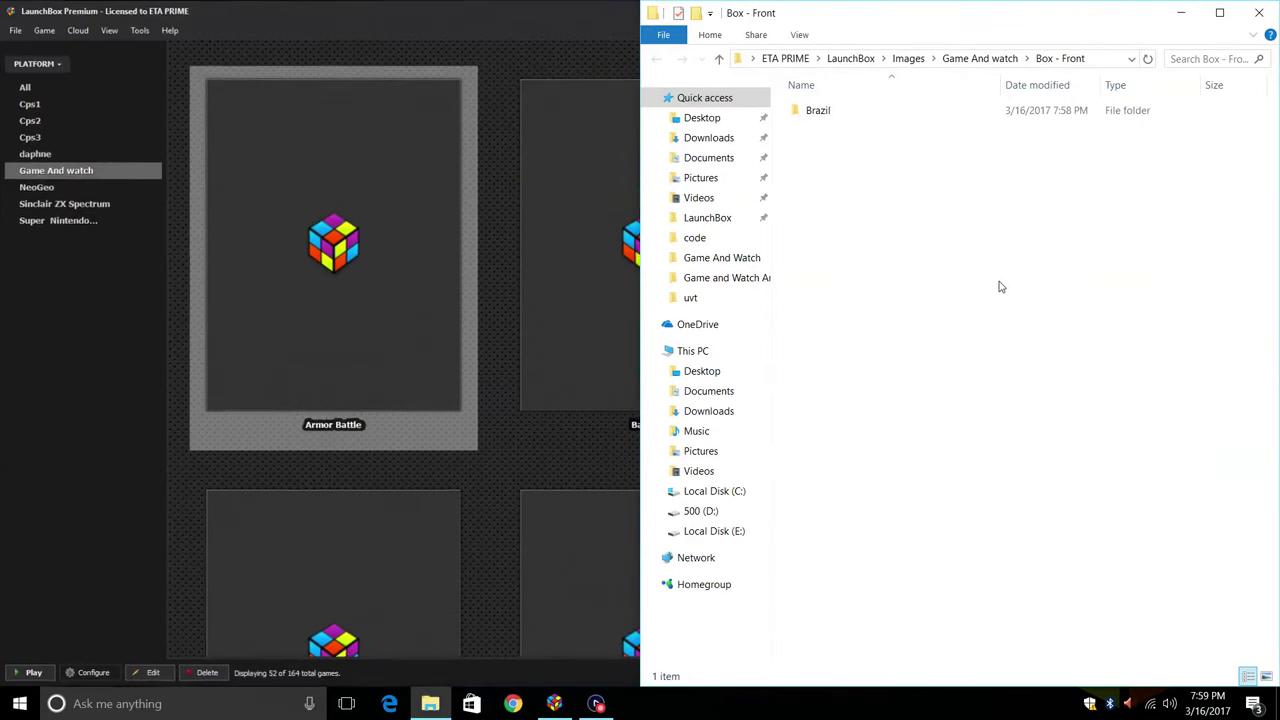
- Open the Desktop in a new File Explorer window snapped beside the Box - Front window, and show its Game and Watch Art folder
right_click(712, 119)
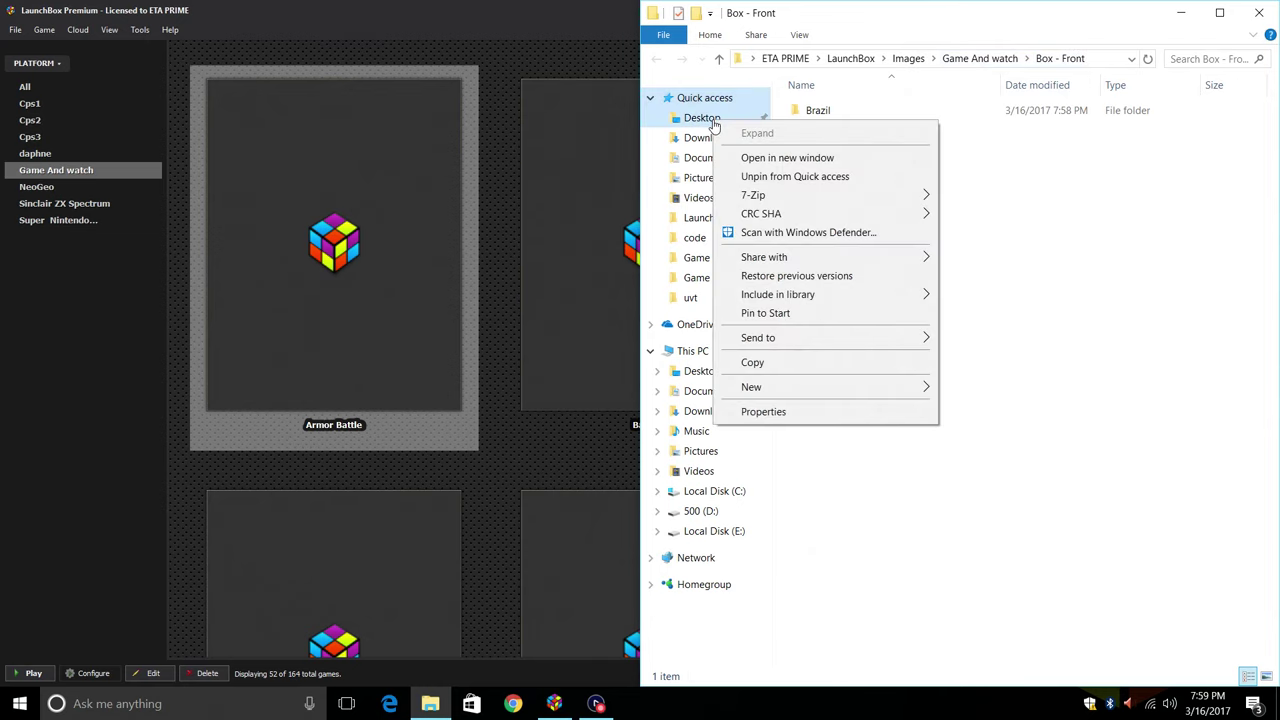
click(778, 160)
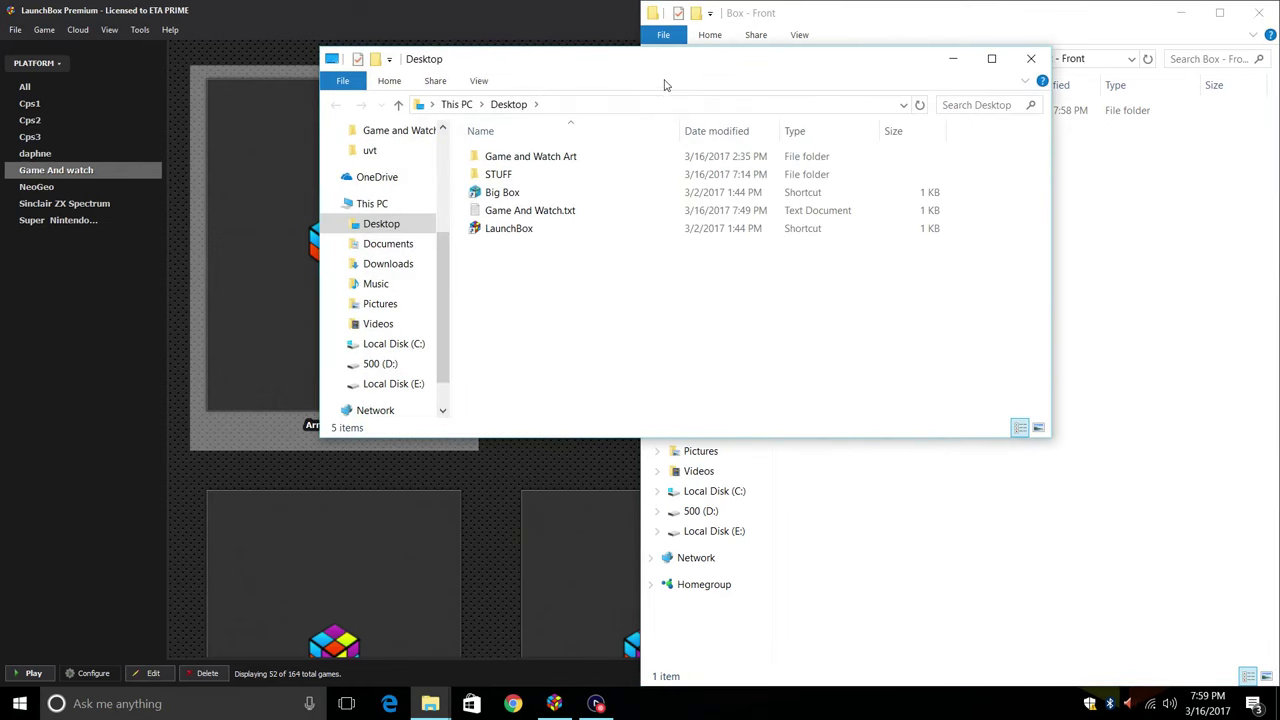
drag(666, 80, 5, 127)
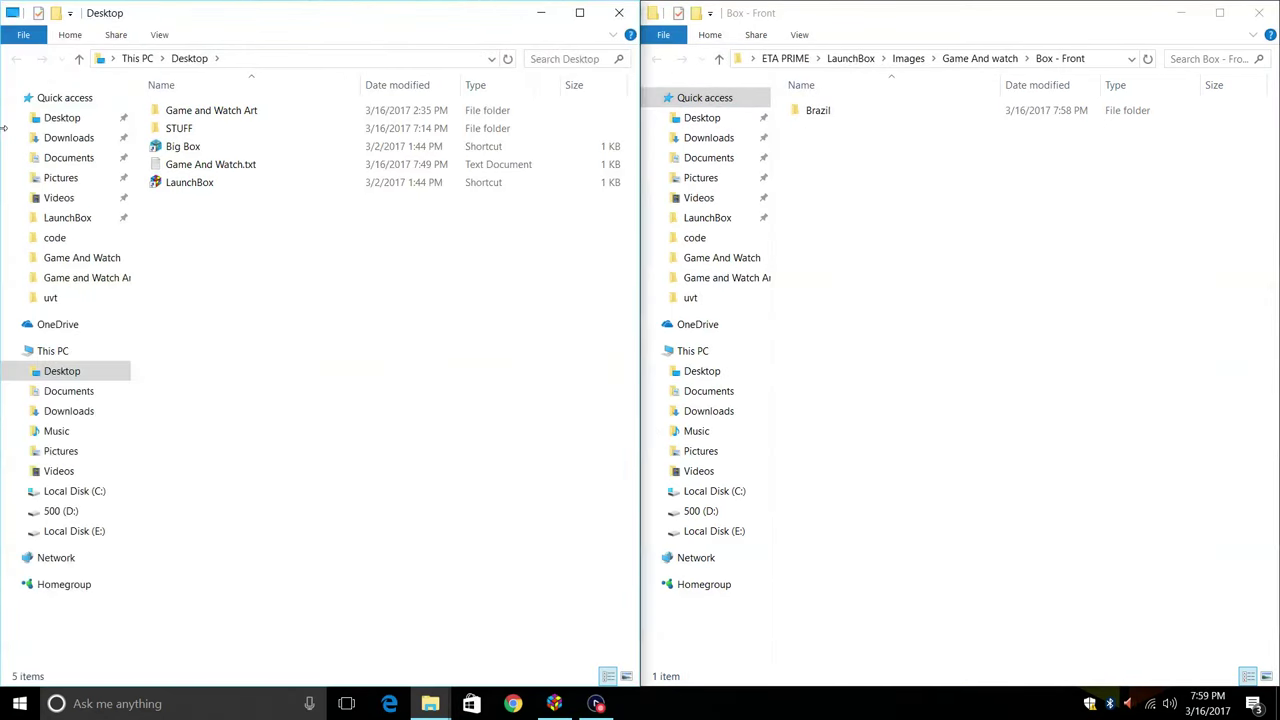
double_click(251, 118)
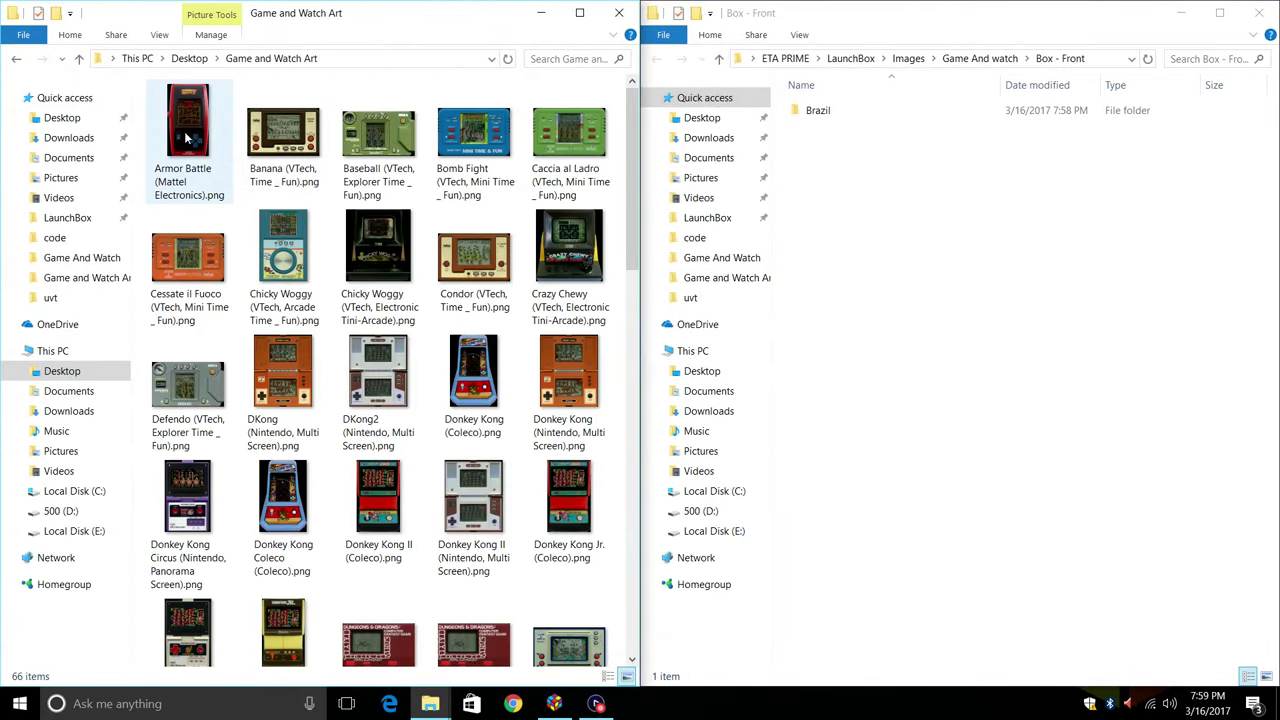
- Copy all images from the Game and Watch Art folder into Game And watch's Box - Front folder
drag(151, 91, 612, 668)
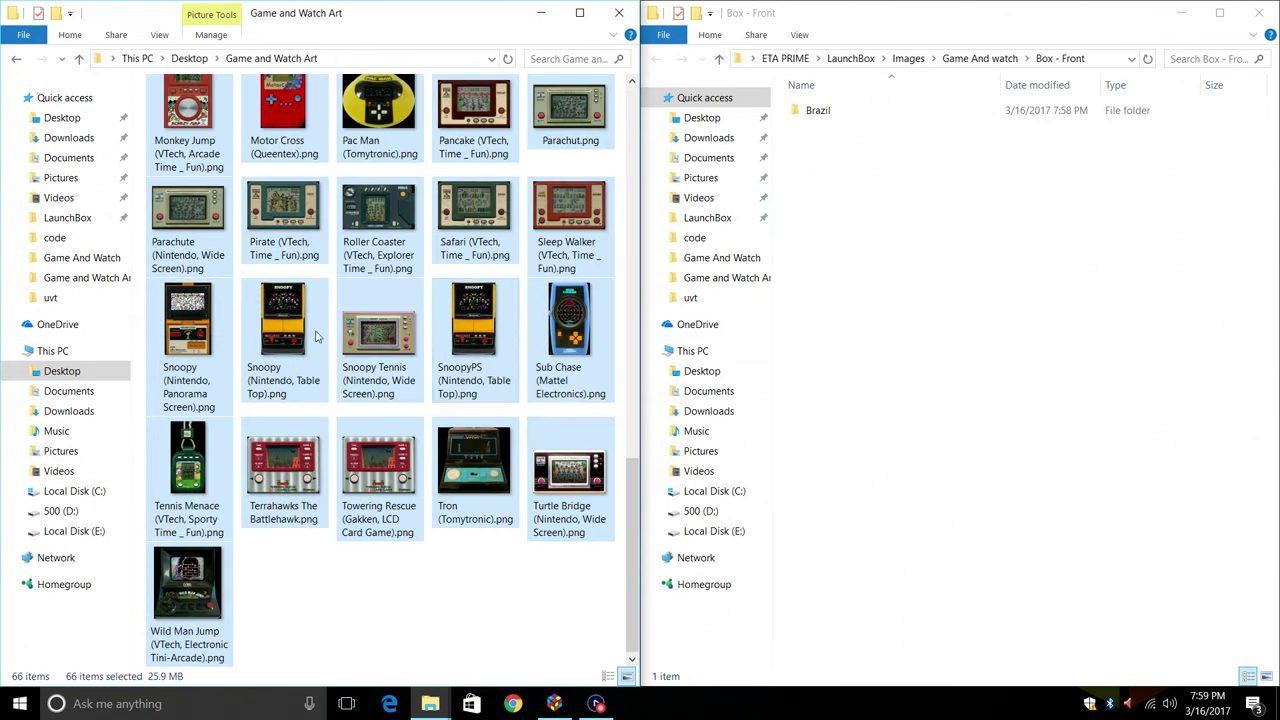
right_click(404, 292)
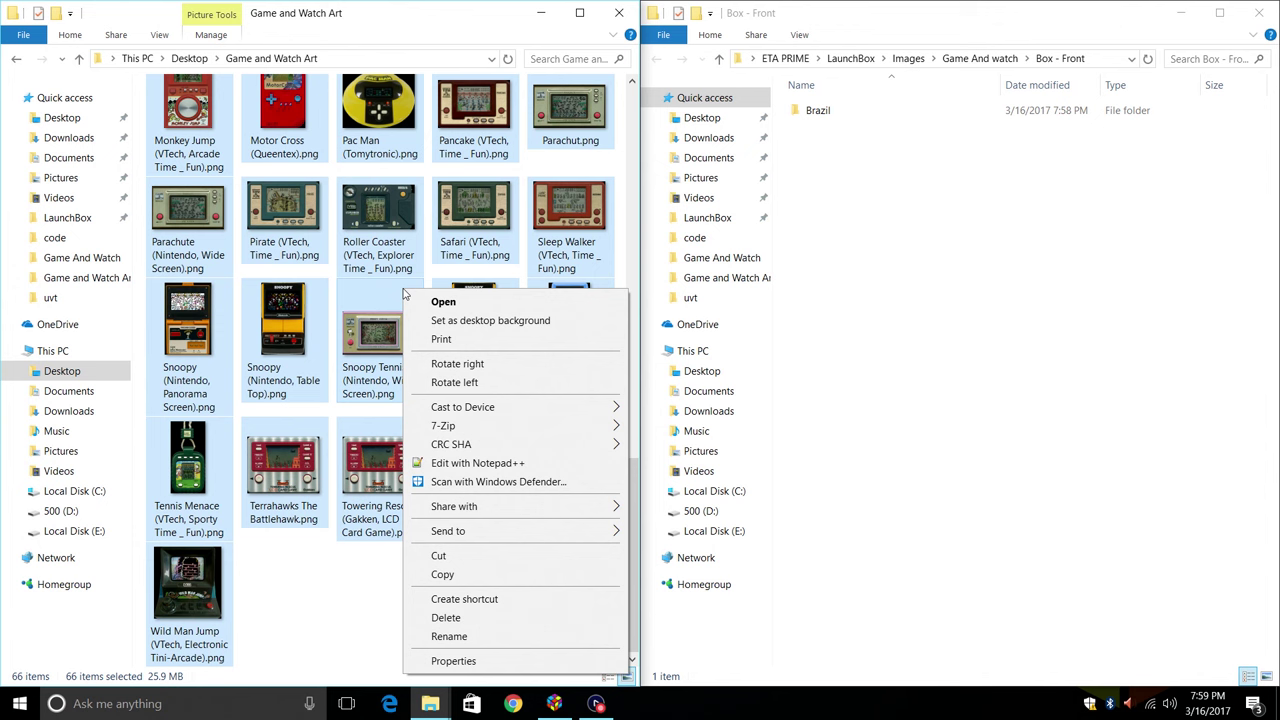
click(443, 575)
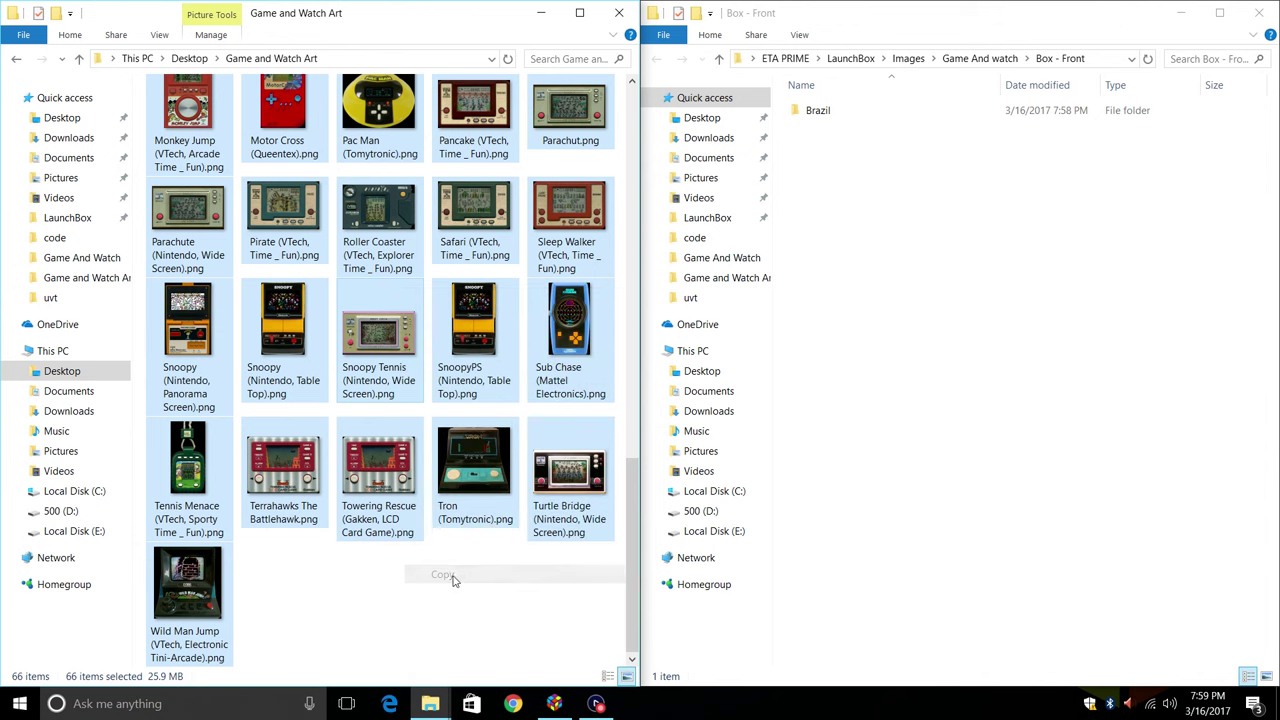
right_click(872, 323)
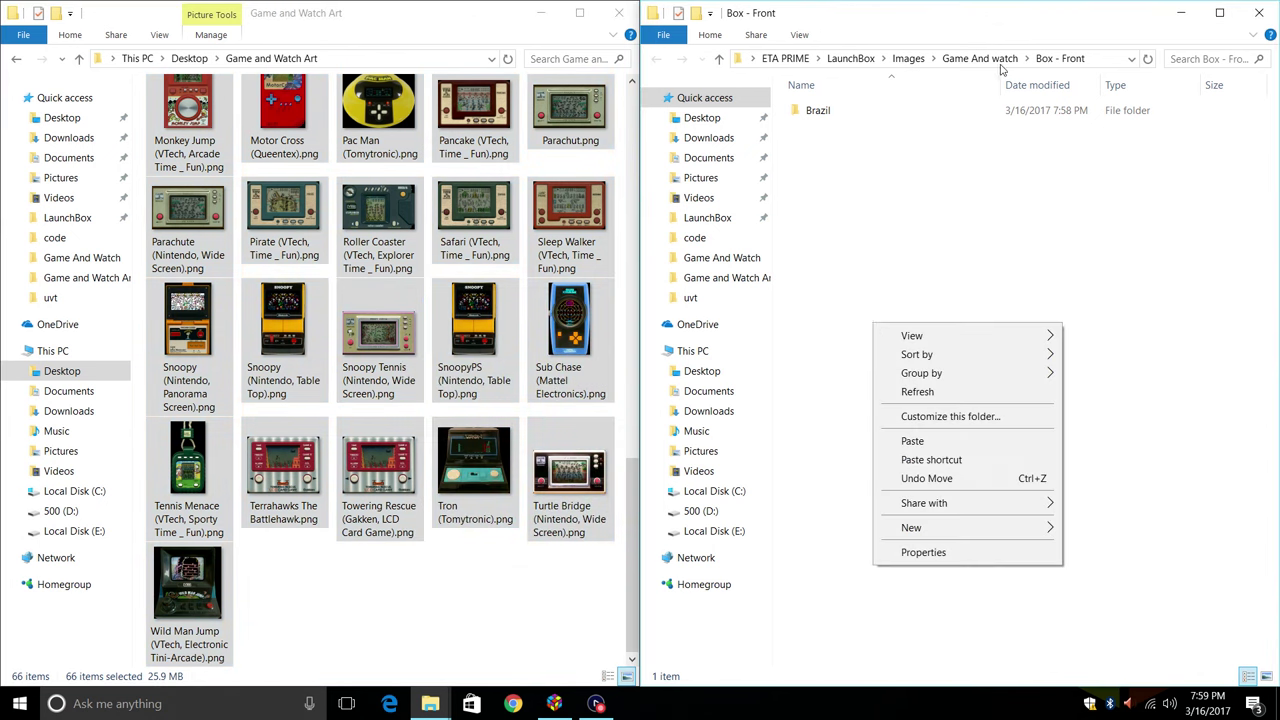
click(945, 441)
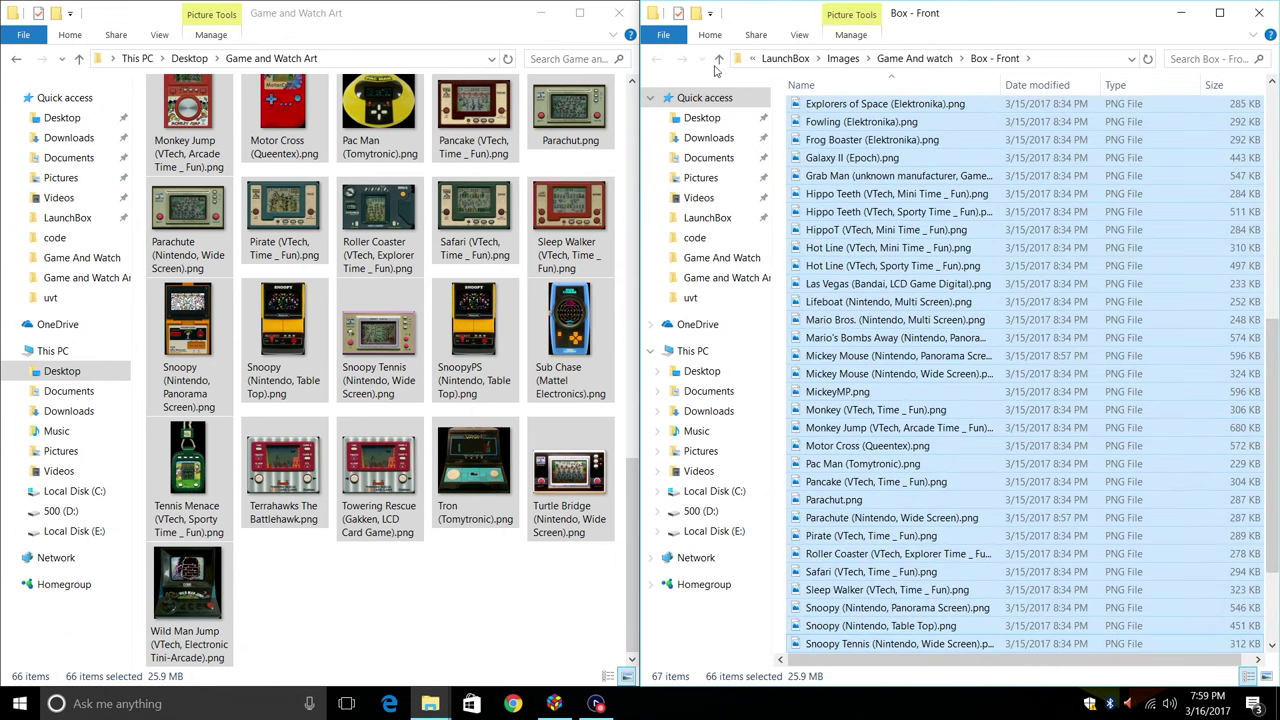
- Close both File Explorer windows and refresh all images in LaunchBox to load the new box art
click(618, 14)
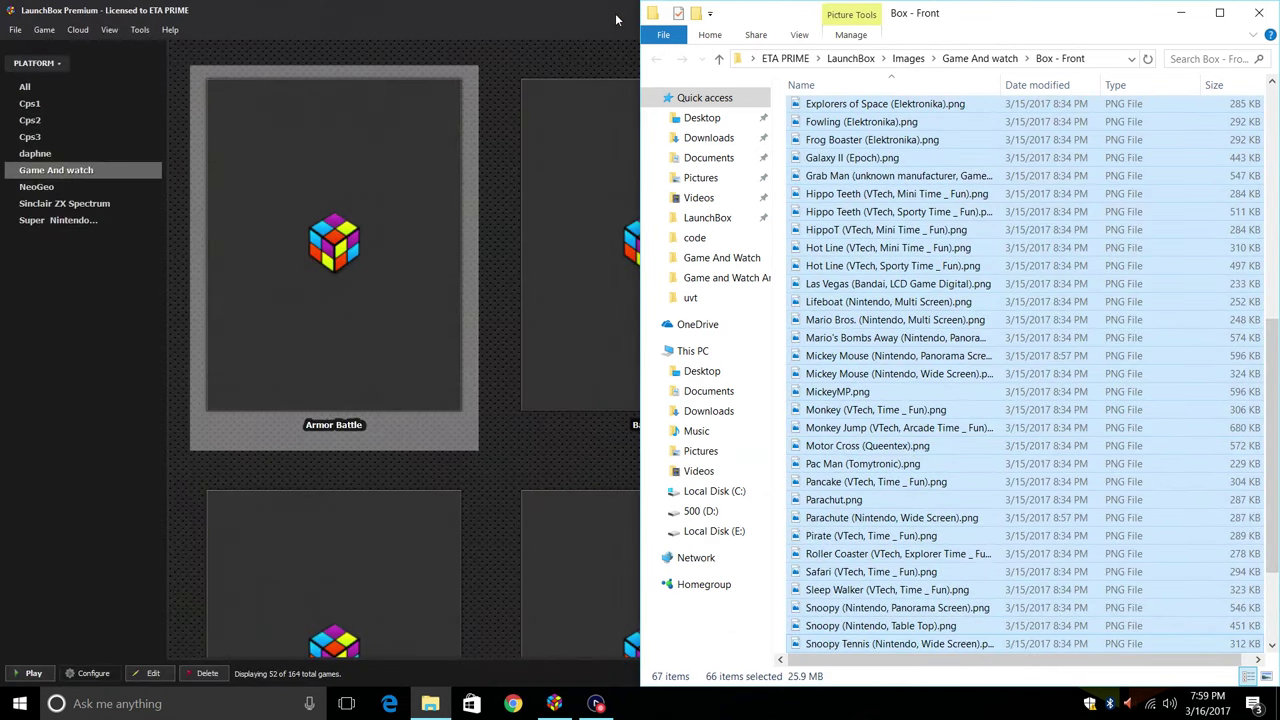
click(1258, 12)
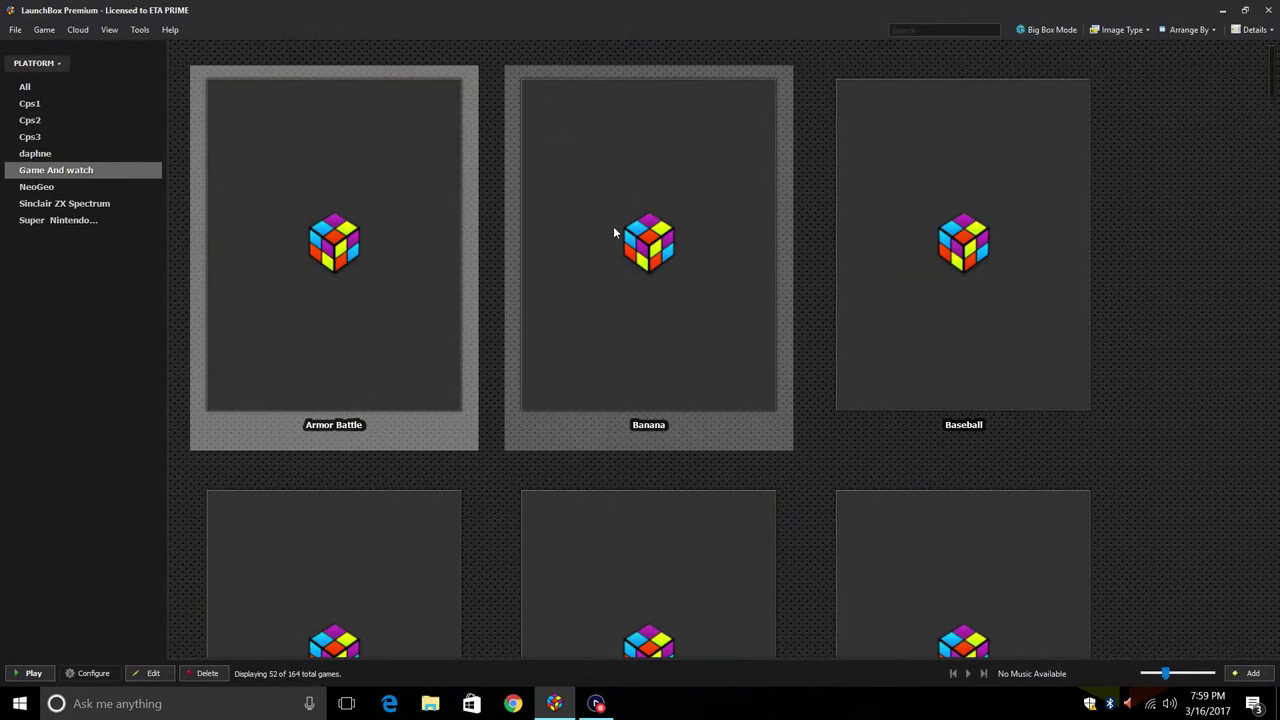
click(139, 29)
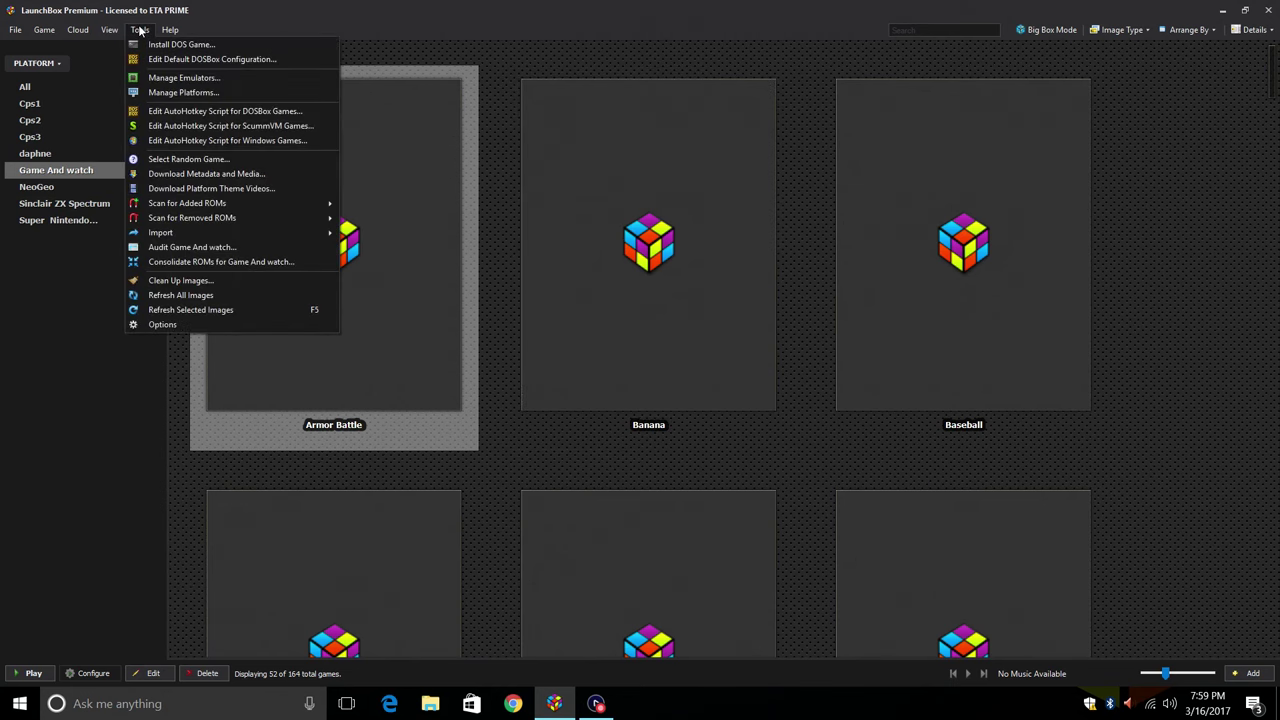
click(187, 295)
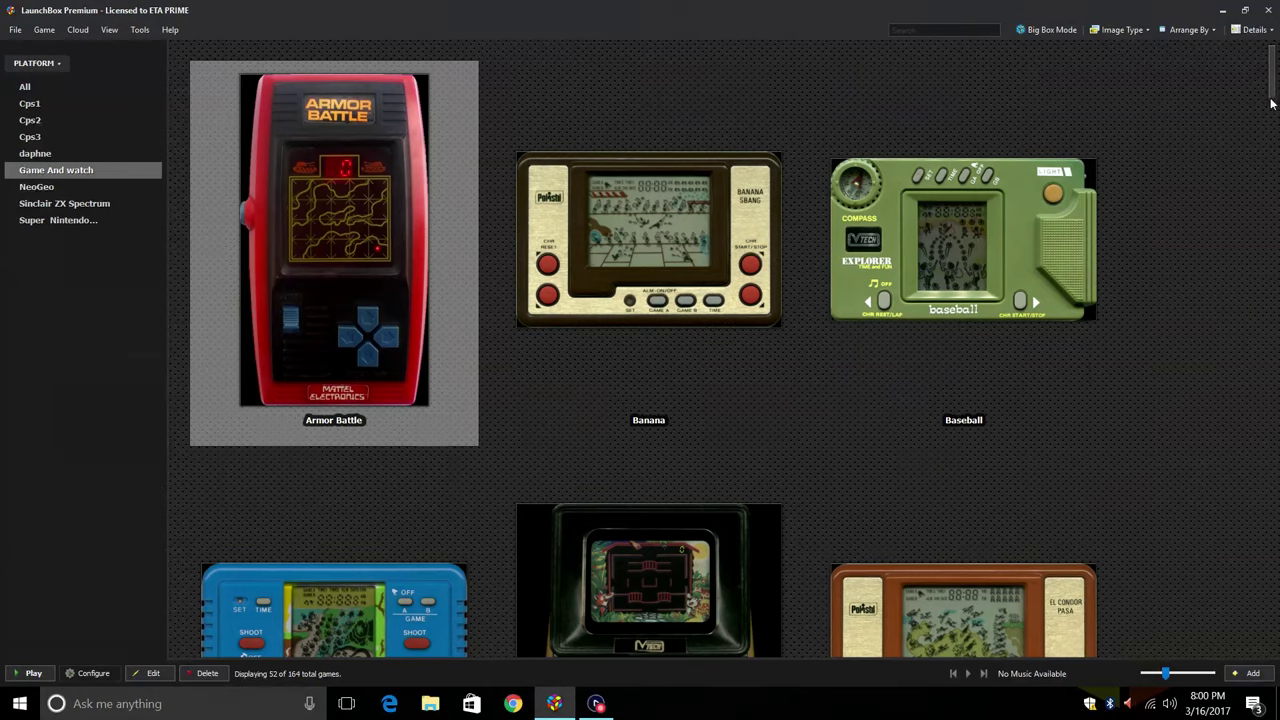
drag(1272, 103, 1273, 70)
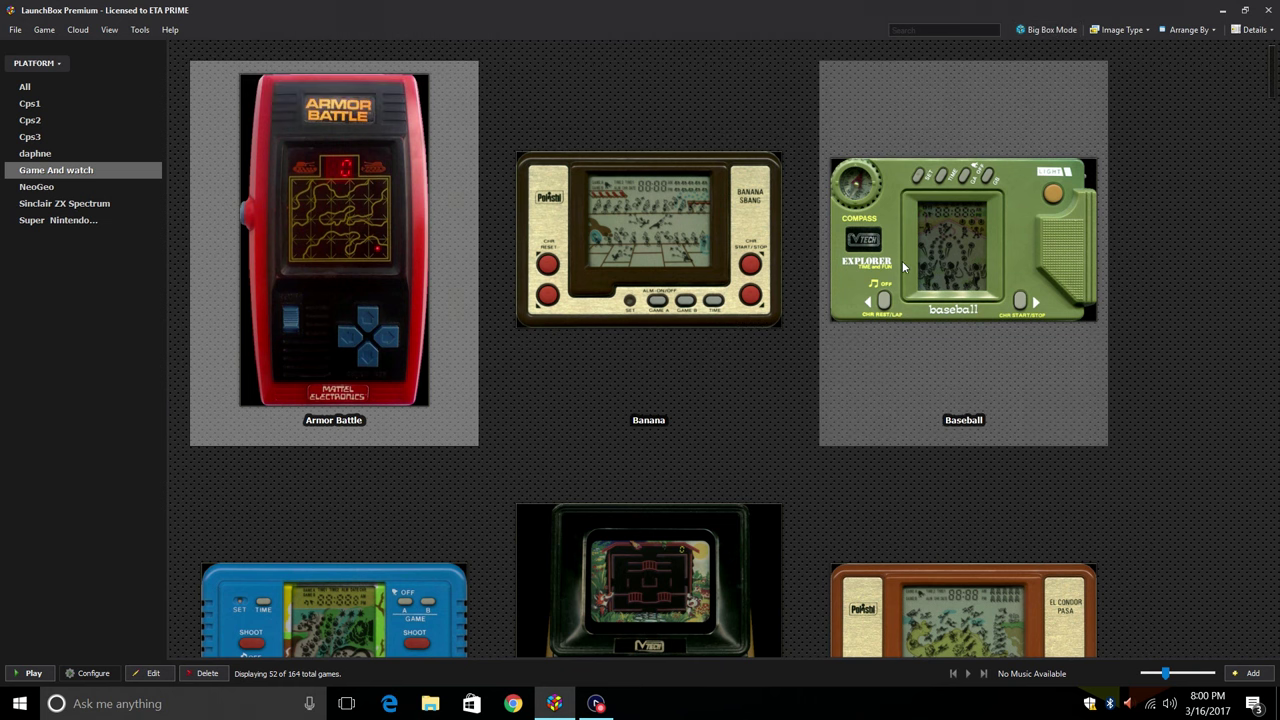
- Open Retroarch from the Banana game and show the Core Updater list of its Online Updater
right_click(583, 224)
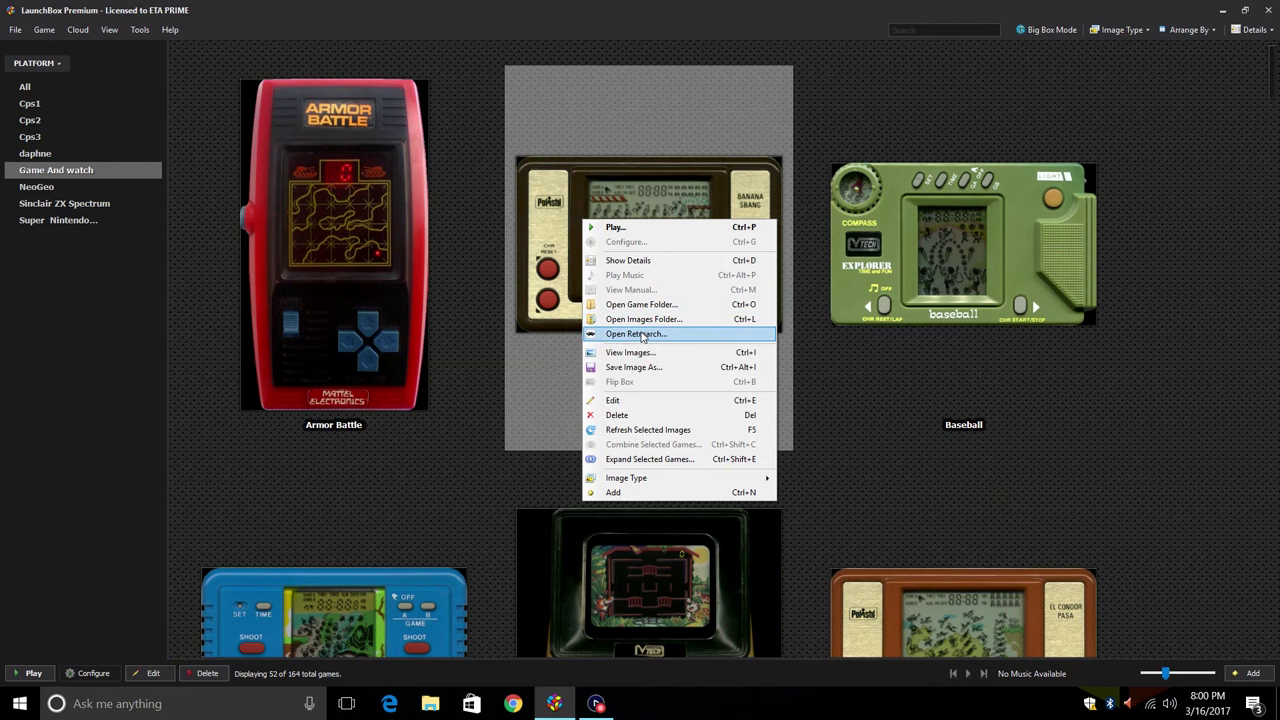
click(643, 335)
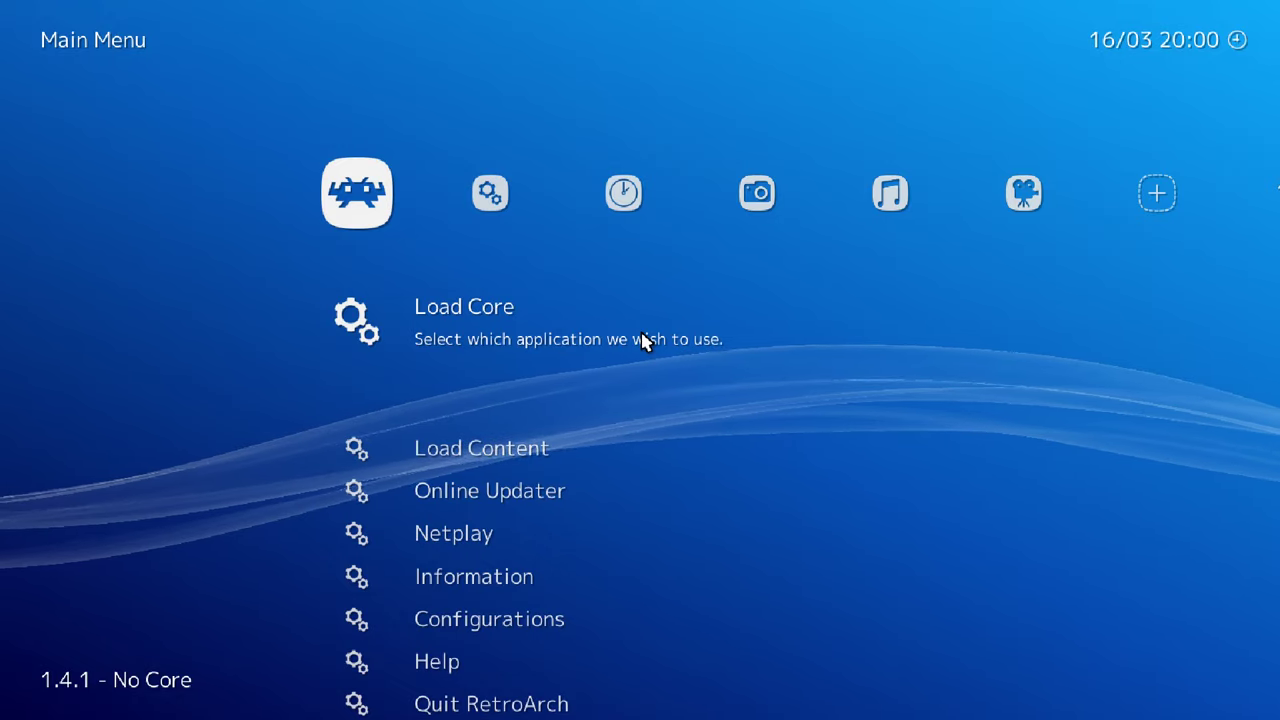
key(Down)
key(Down)
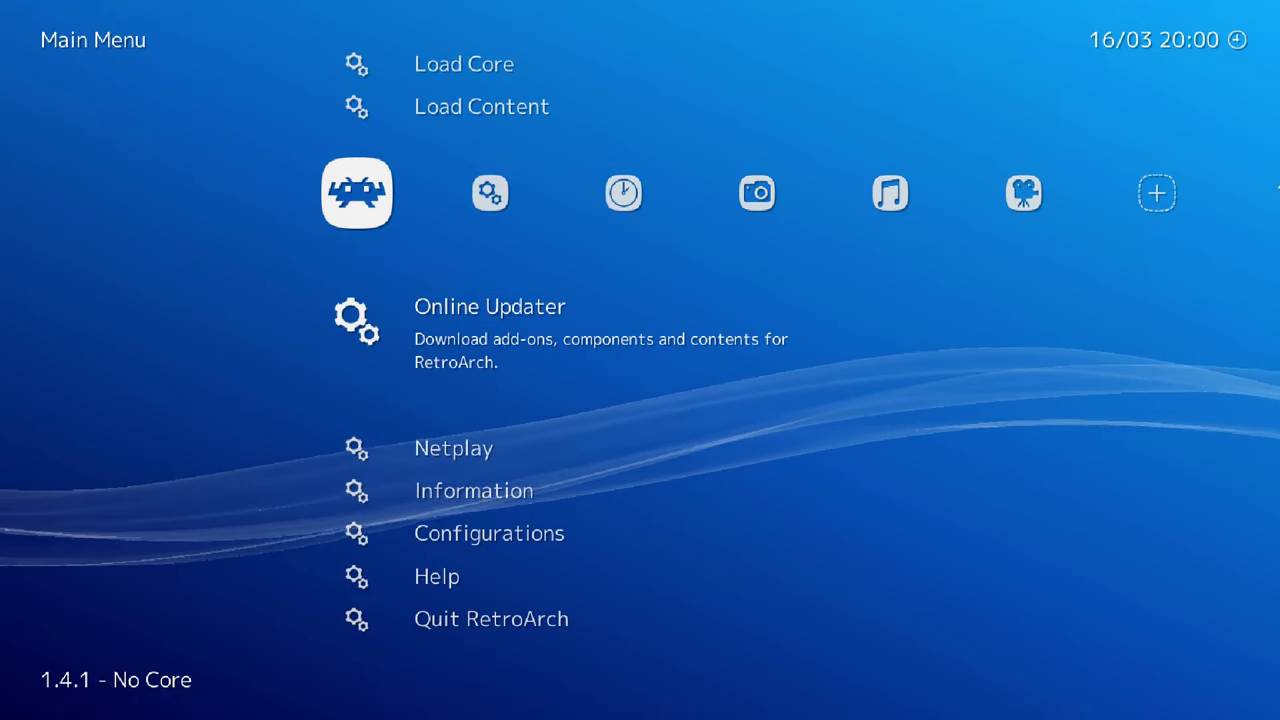
key(Return)
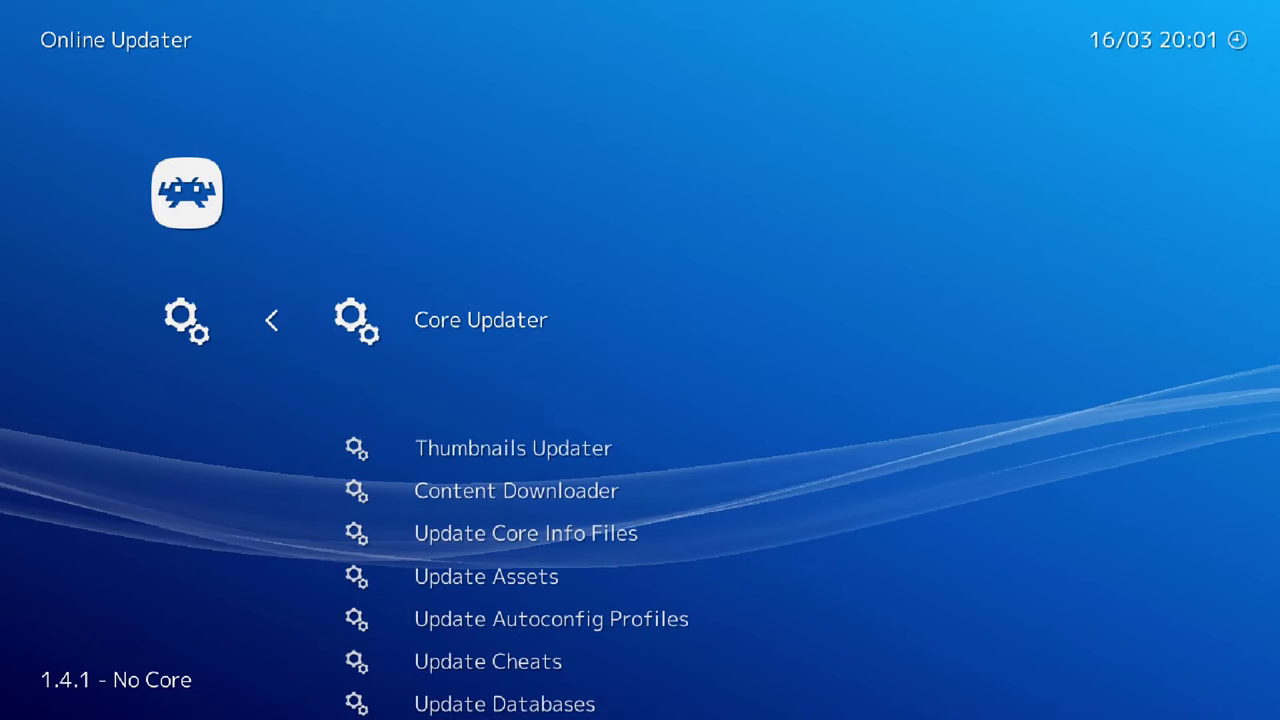
key(Return)
- Find the Handheld Electronic (GW) core in the Core Updater list and download it
key(Down)
key(Down)
key(Down)
key(Down)
key(Down)
key(Down)
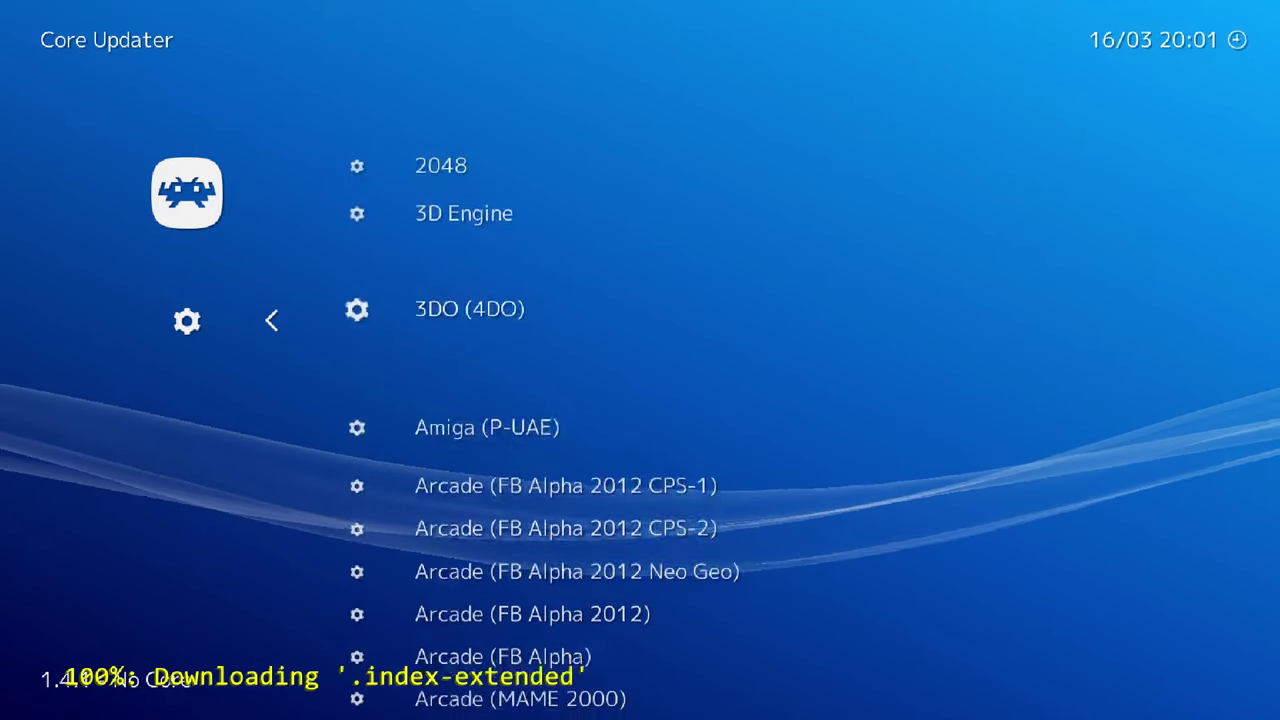
key(Down)
key(Down)
key(Down)
key(Down)
key(Down)
key(Down)
key(Down)
key(Down)
key(Down)
key(Down)
key(Down)
key(Down)
key(Down)
key(Down)
key(Down)
key(Down)
key(Down)
key(Down)
key(Down)
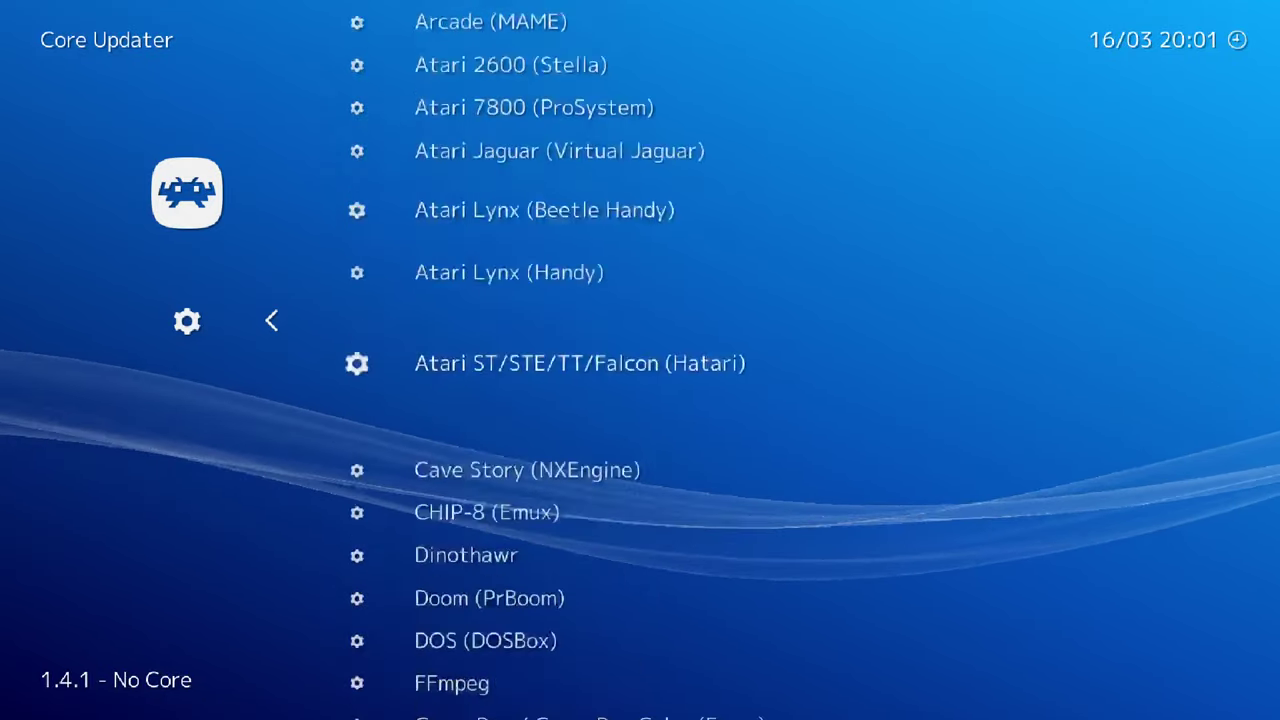
key(Down)
key(Down)
key(Down)
key(Down)
key(Down)
key(Down)
key(Down)
key(Down)
key(Down)
key(Down)
key(Down)
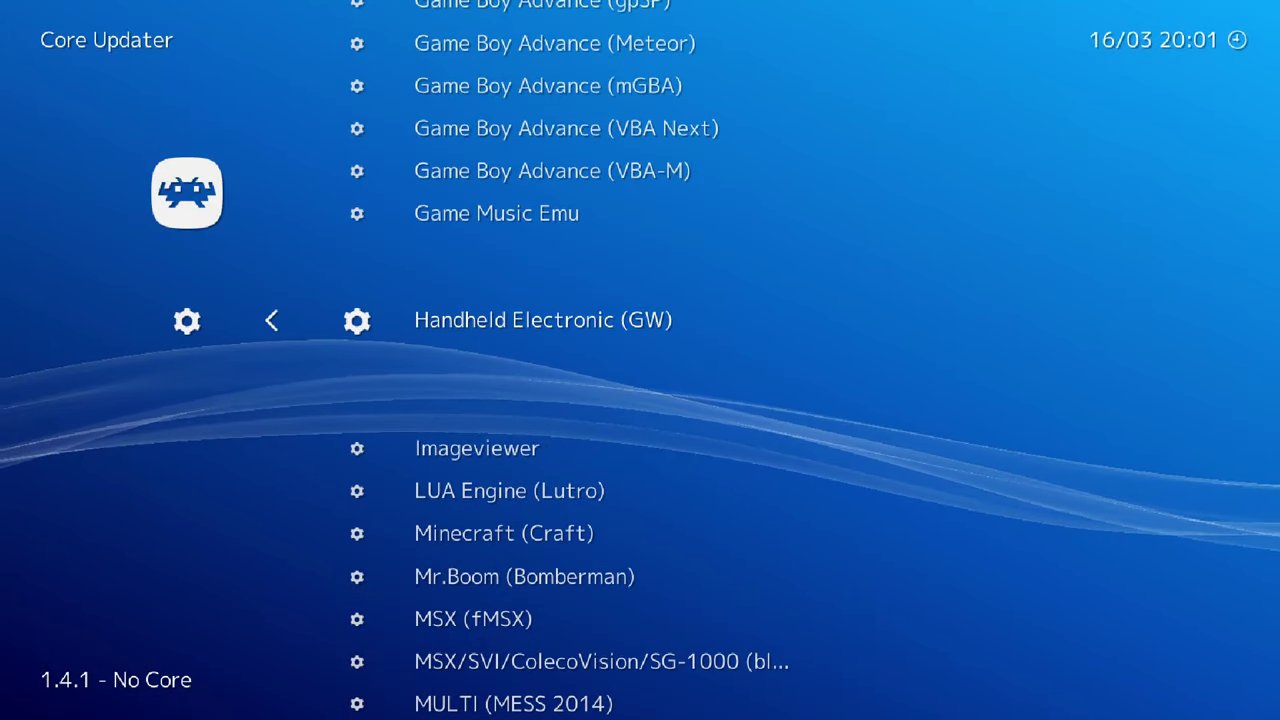
key(Return)
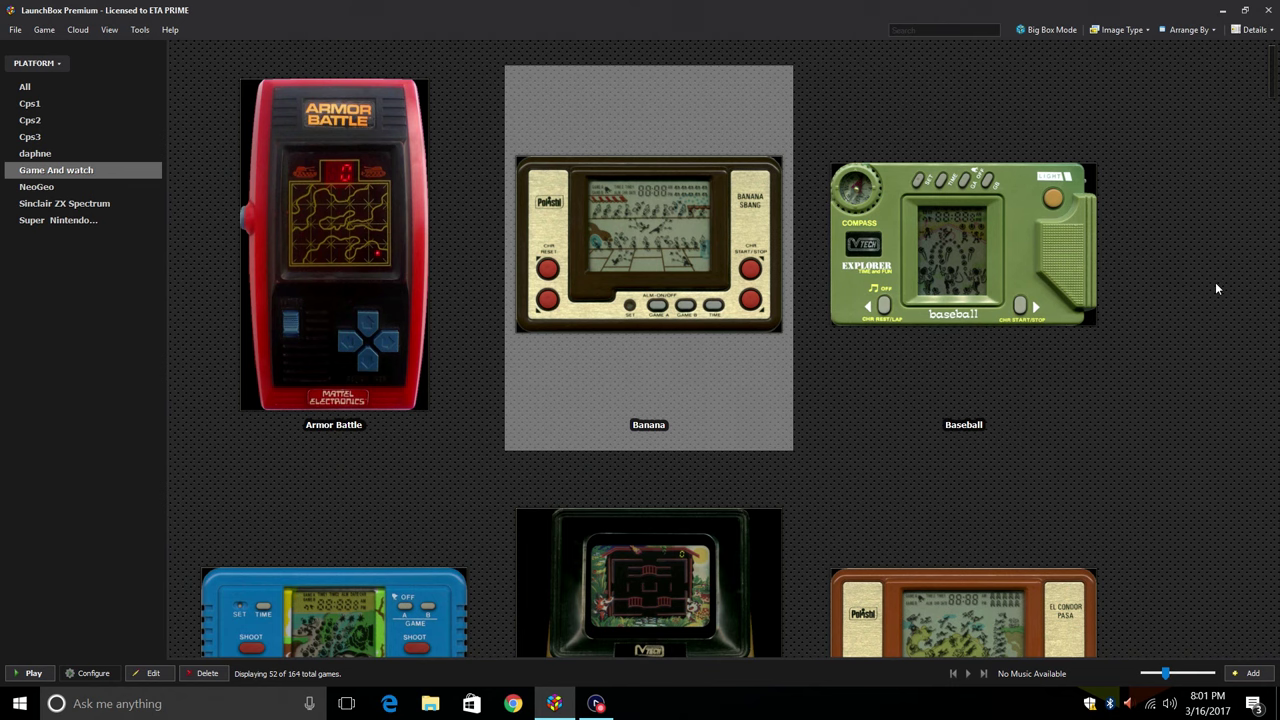
- Find Donkey Kong Coleco among the Game And watch games and launch it
scroll(1207, 290, down, 1)
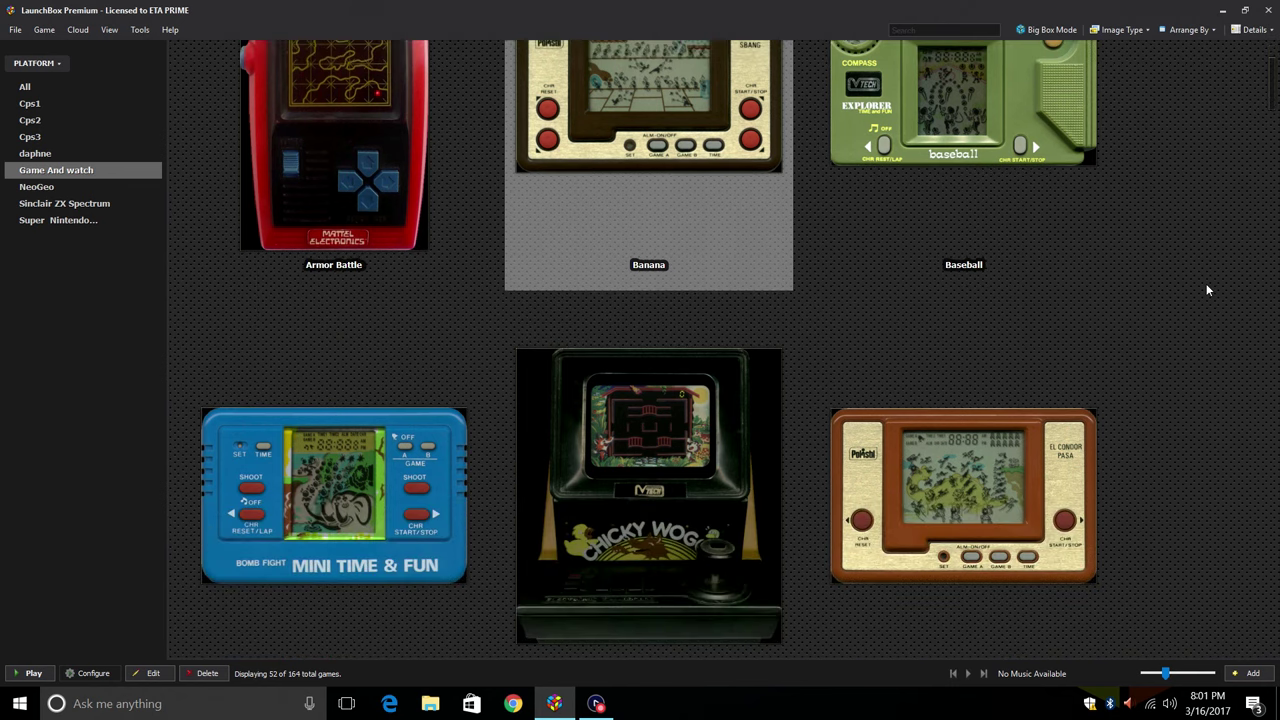
scroll(1207, 290, down, 1)
scroll(1207, 290, down, 2)
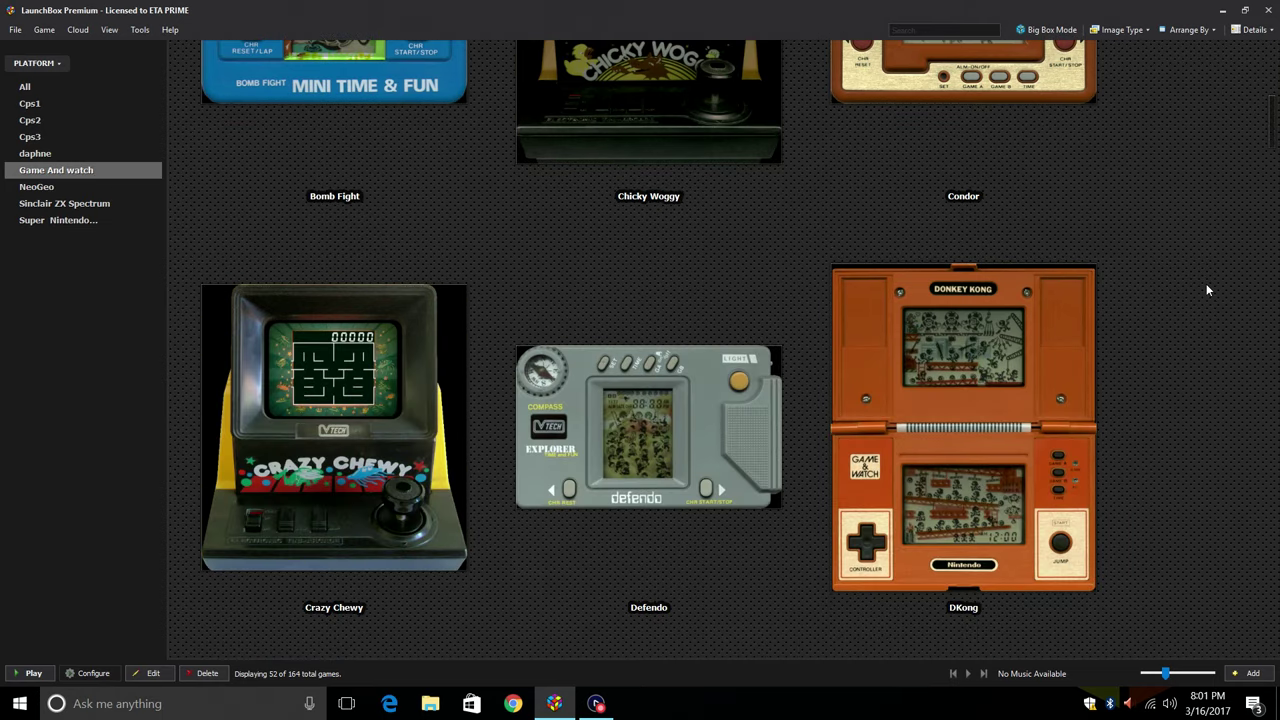
scroll(1207, 290, down, 1)
scroll(1207, 290, down, 2)
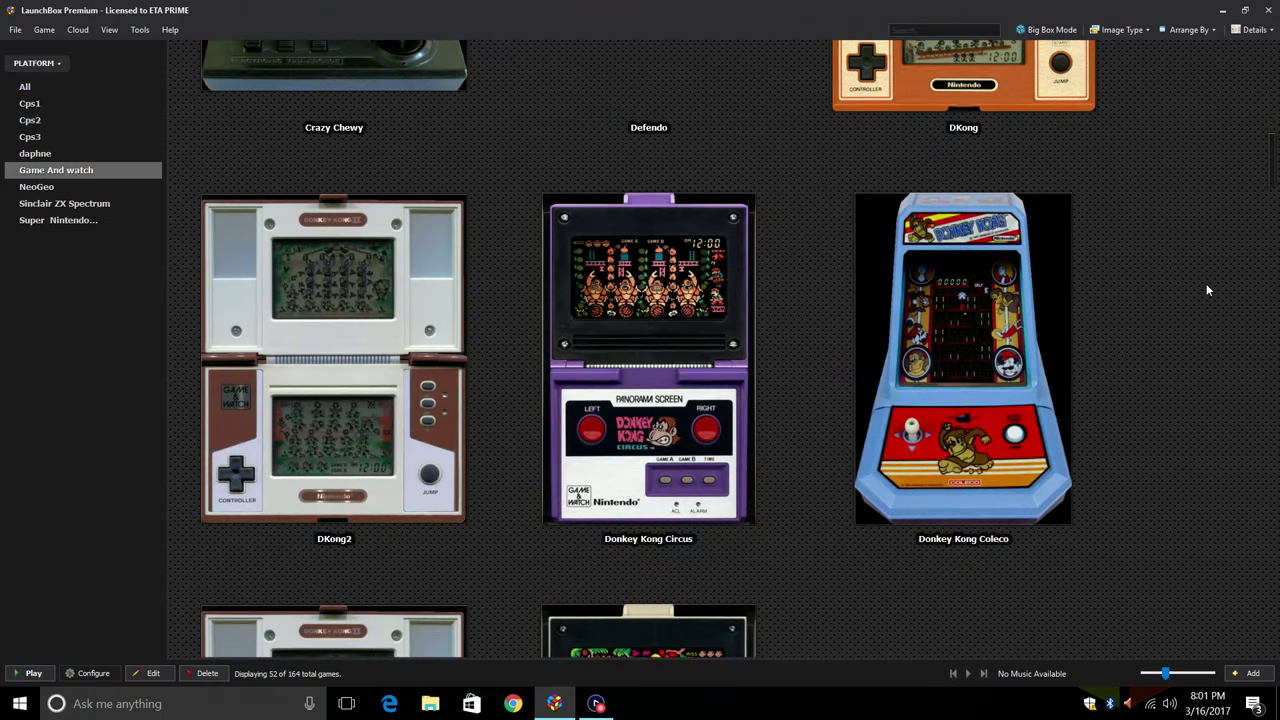
scroll(1207, 290, down, 1)
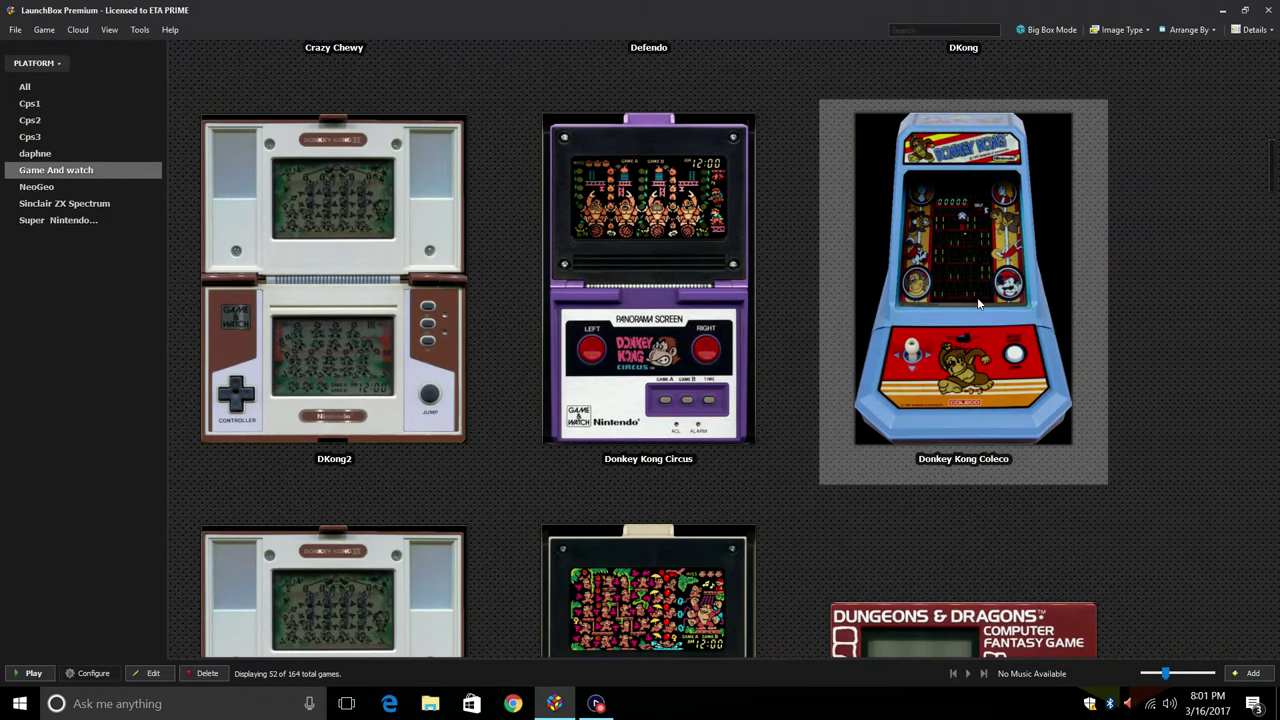
mouse_move(563, 163)
double_click(946, 275)
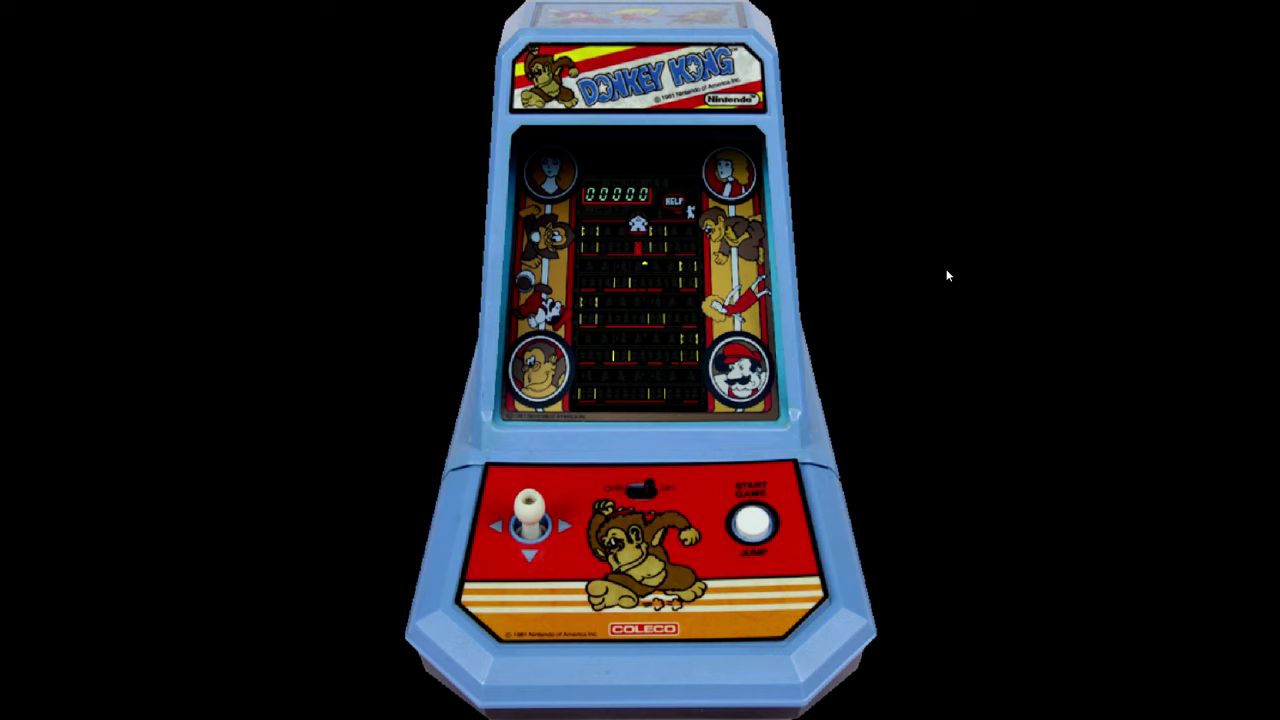
- Start a round of Donkey Kong, try moving and climbing with the character, and exit the game back to LaunchBox
key(1)
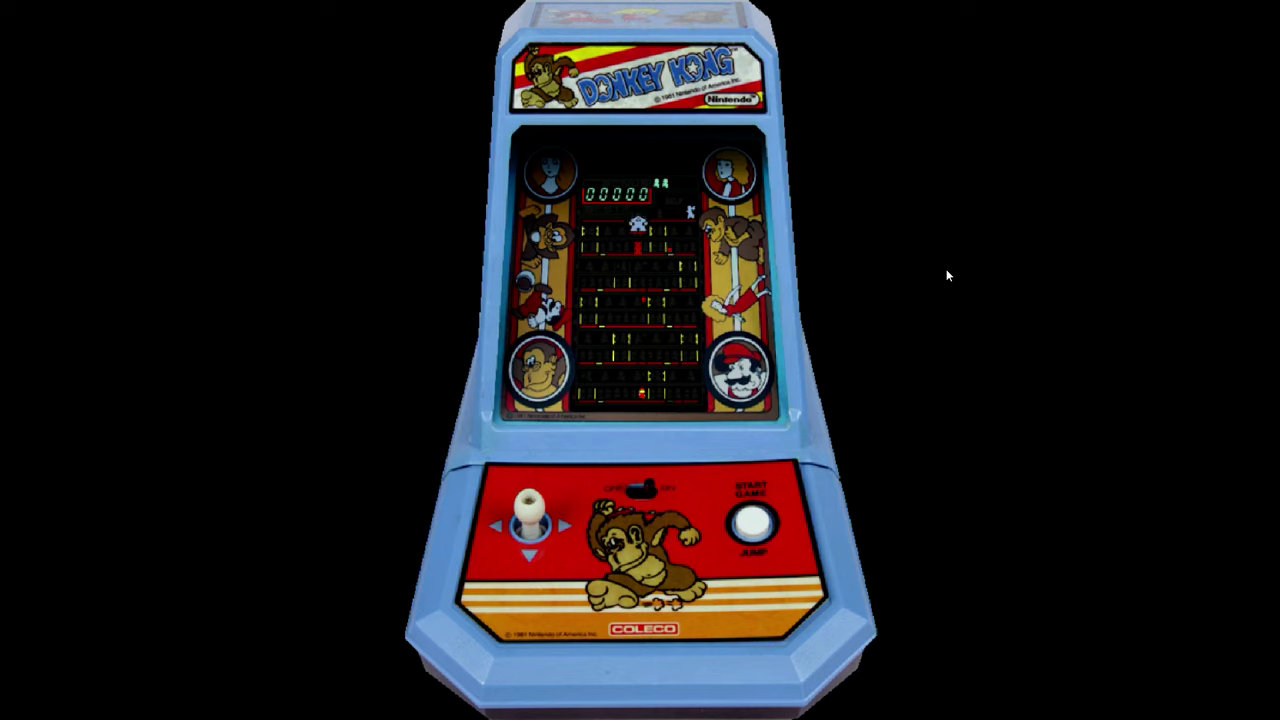
key(Right)
key(Up)
key(Escape)
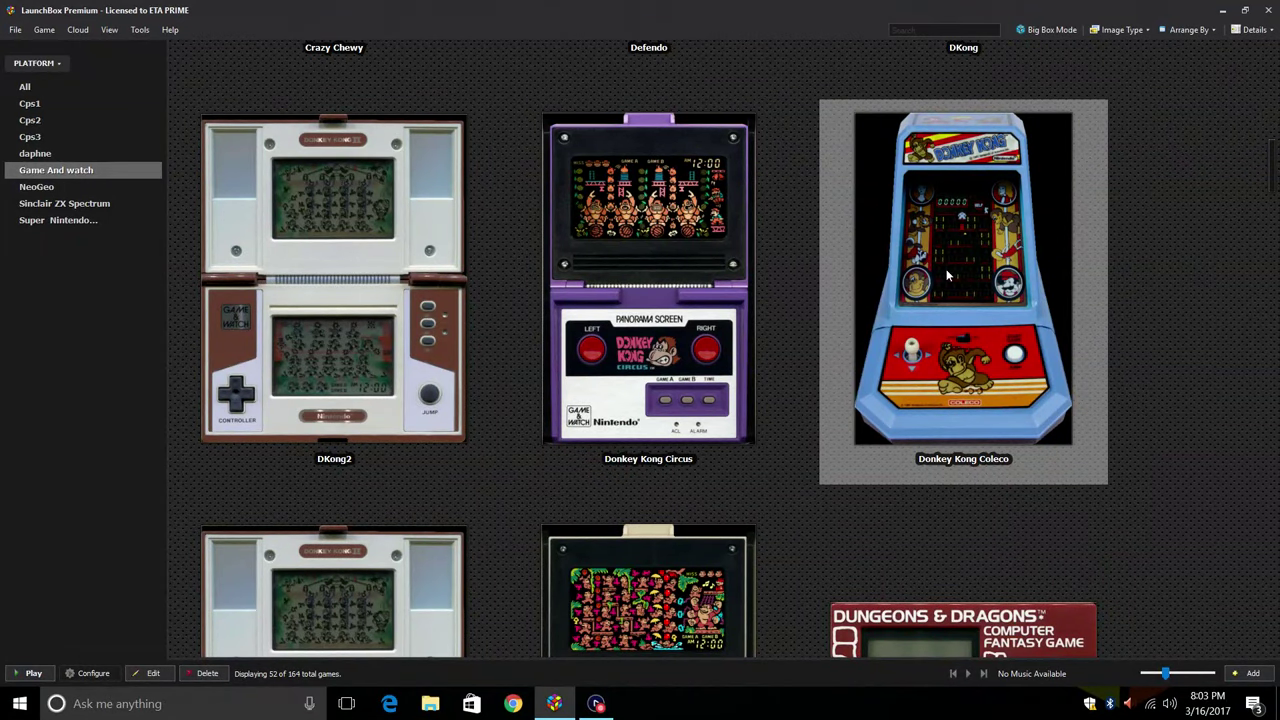
- Look through the box art of the Game And watch games from Donkey Kong II down to Safari
scroll(946, 274, down, 10)
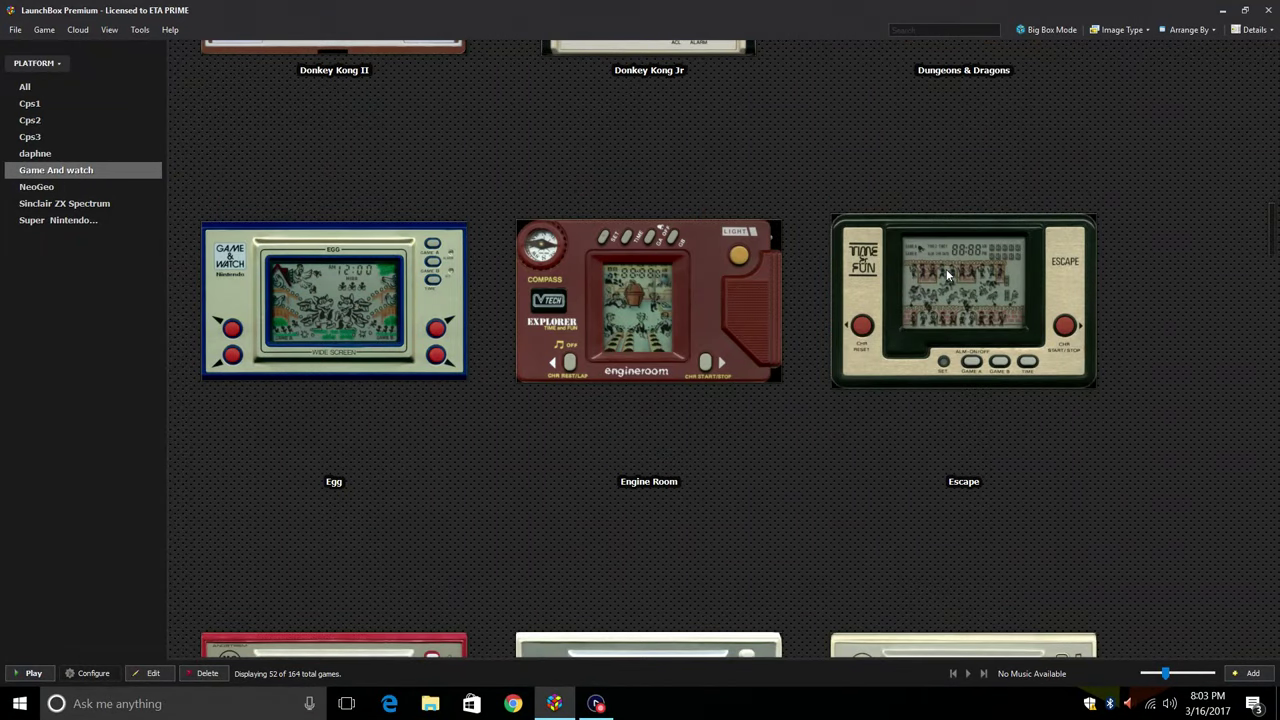
scroll(946, 274, down, 2)
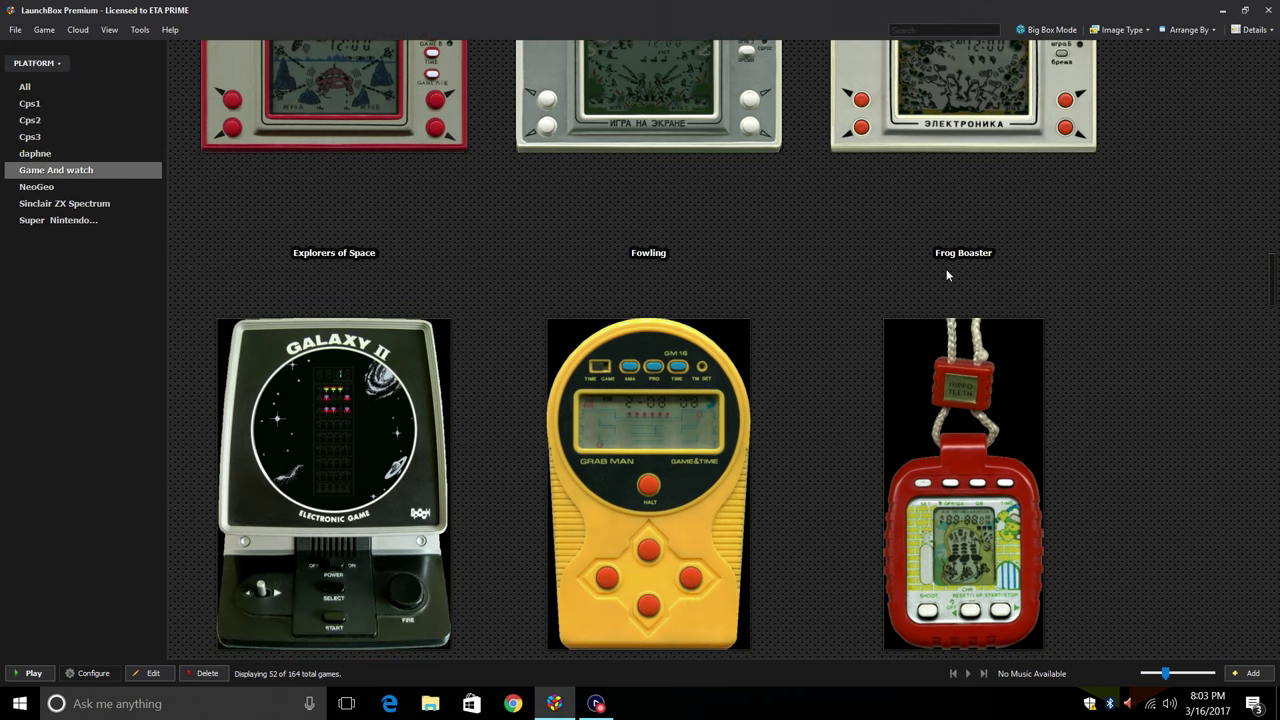
scroll(946, 274, up, 2)
scroll(947, 275, down, 6)
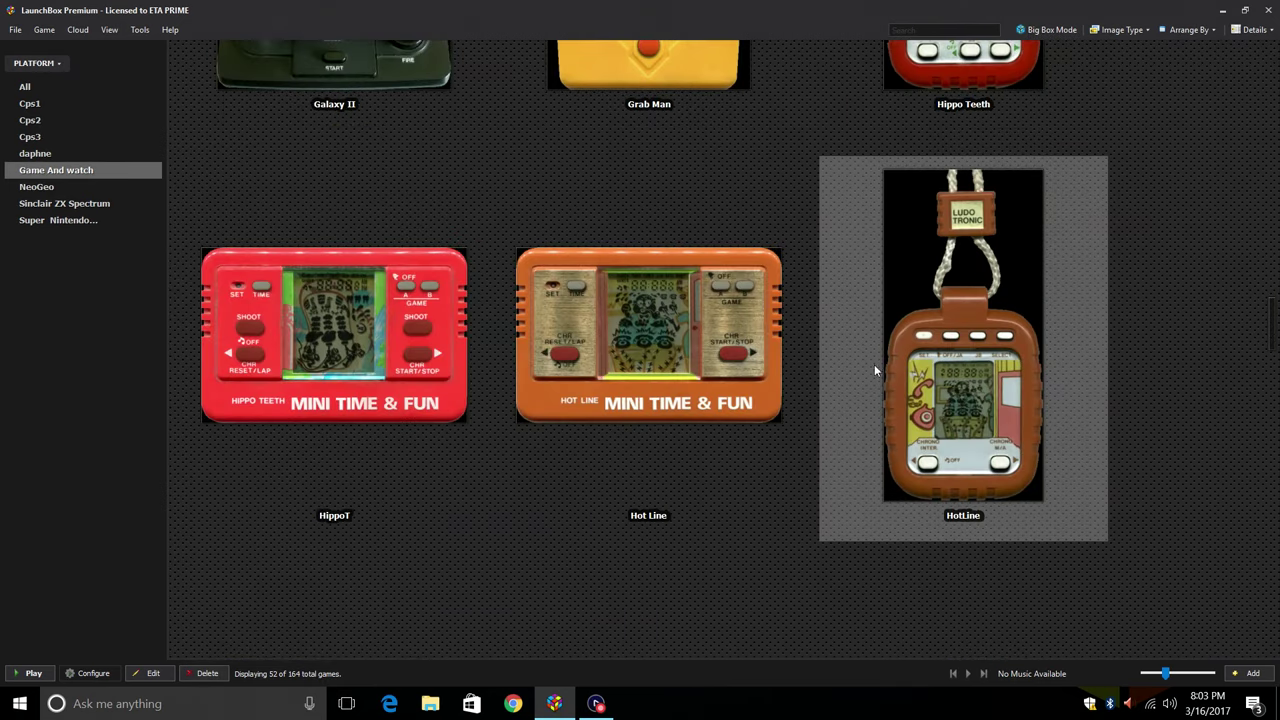
scroll(781, 385, down, 3)
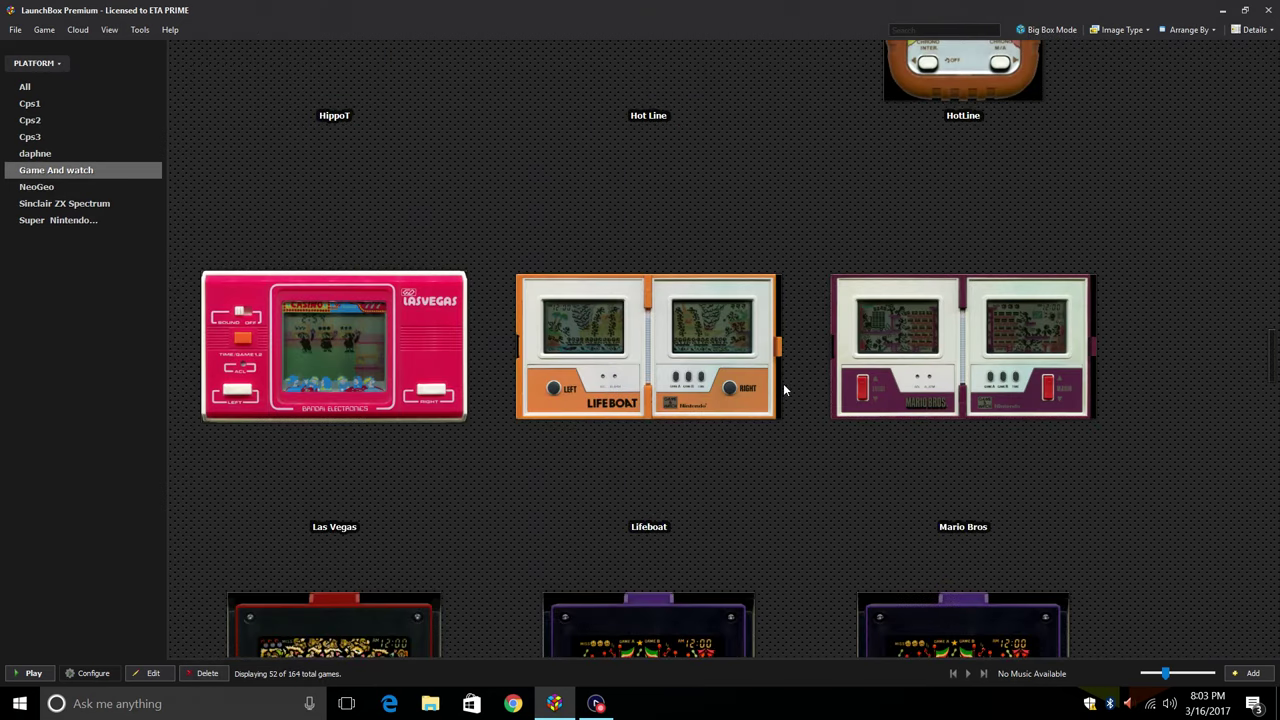
scroll(784, 390, down, 1)
scroll(784, 390, down, 3)
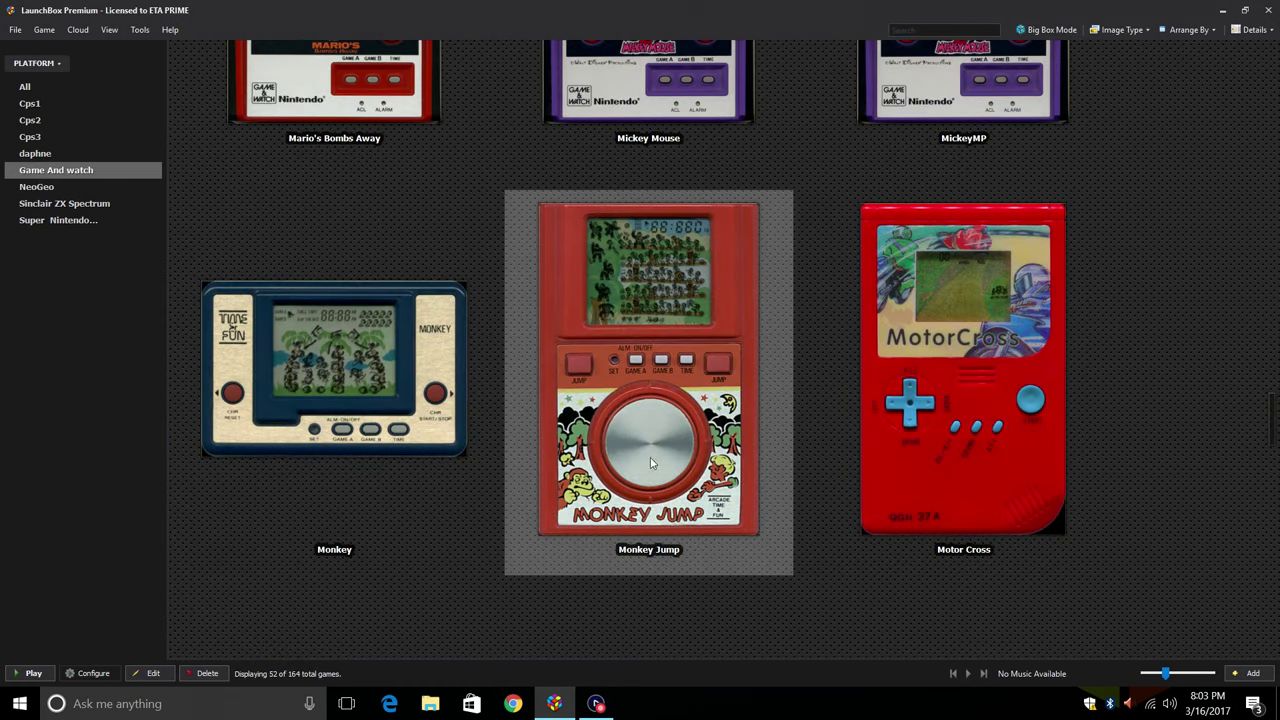
scroll(482, 484, down, 4)
scroll(478, 482, down, 6)
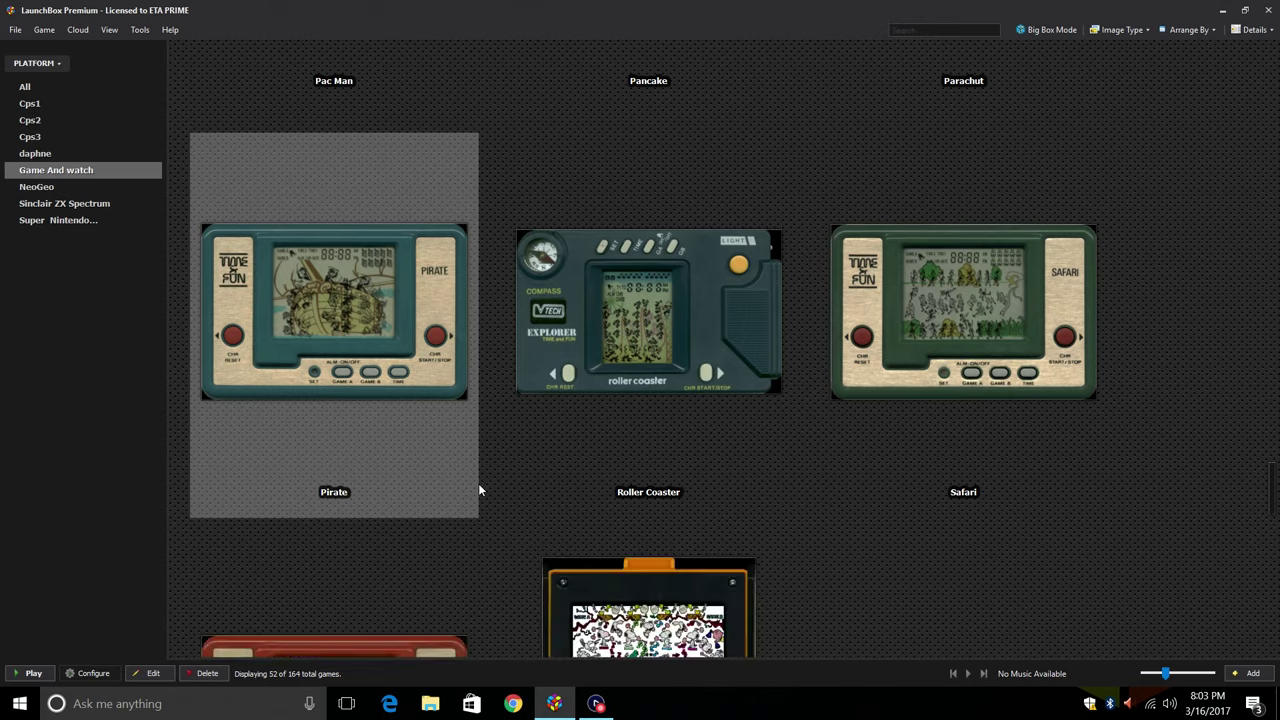
- Find Terrahawks The Battlehawk in the Game And watch collection, launch it, and start a game
scroll(478, 485, down, 5)
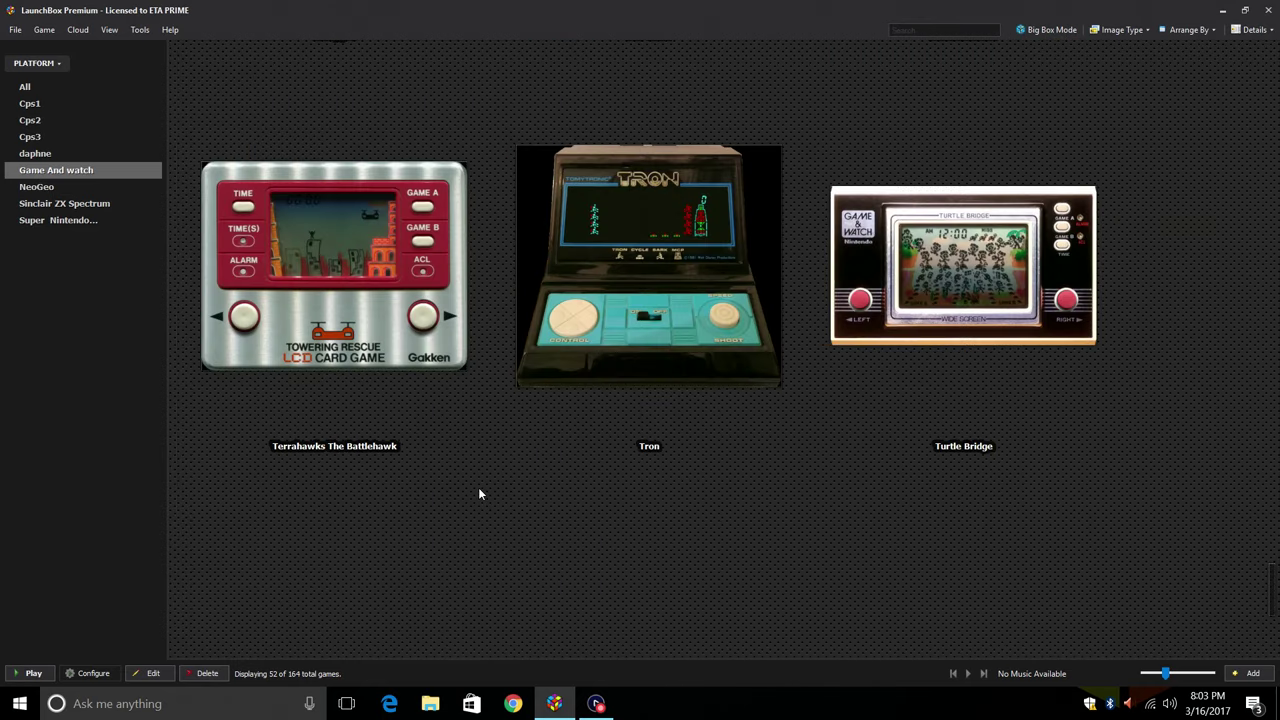
double_click(318, 365)
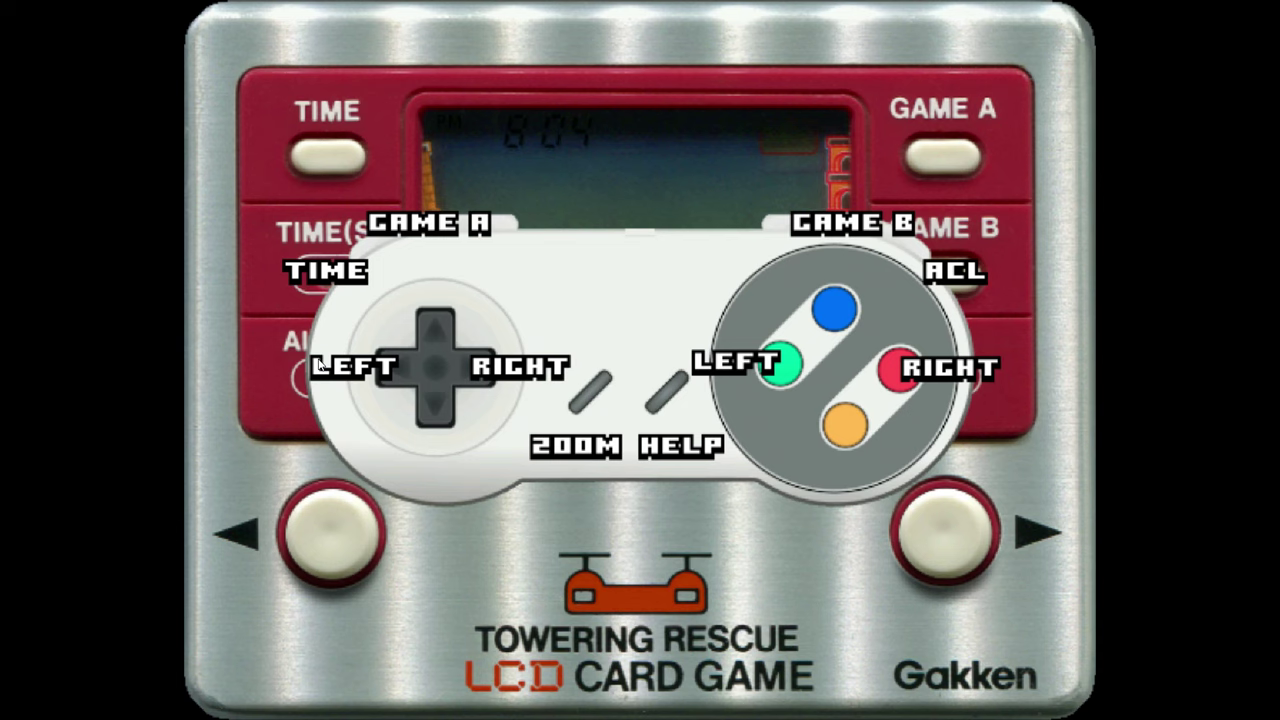
key(1)
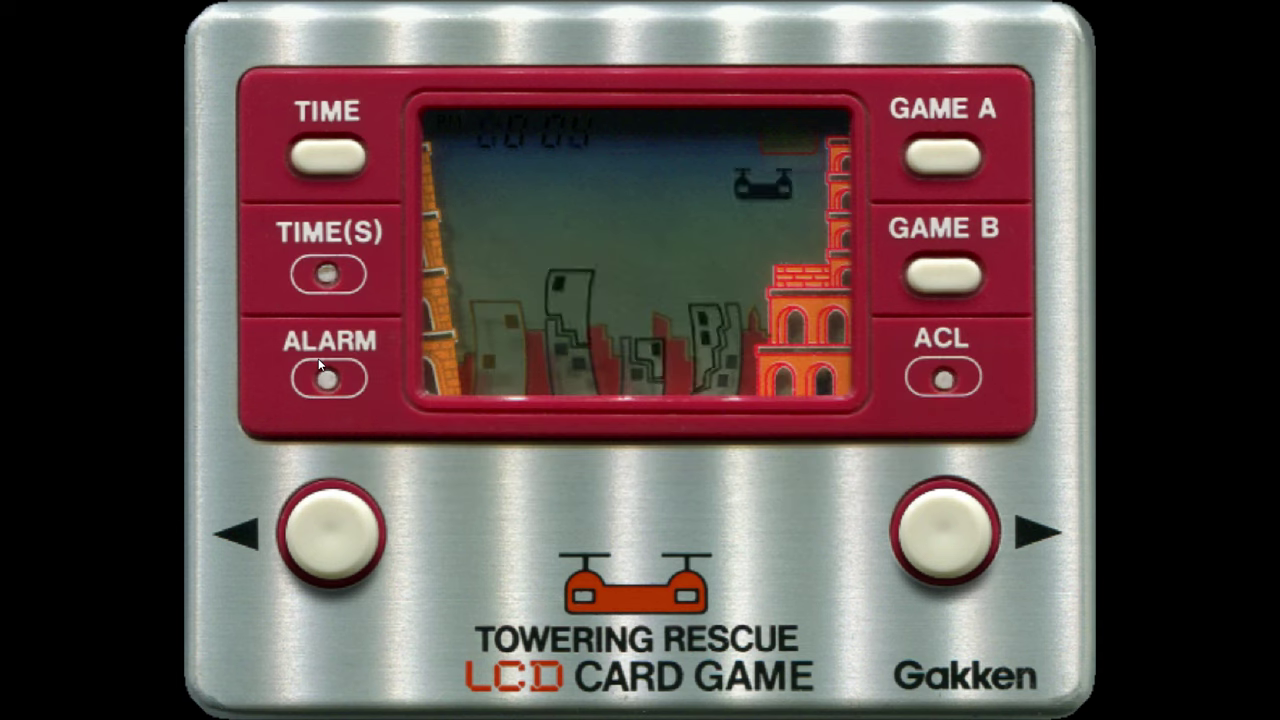
- Fly the helicopter back and forth to rescue people from the rooftops, and exit the game back to LaunchBox
key(Left)
key(Right)
key(Left)
key(Left)
key(Left)
key(Right)
key(Right)
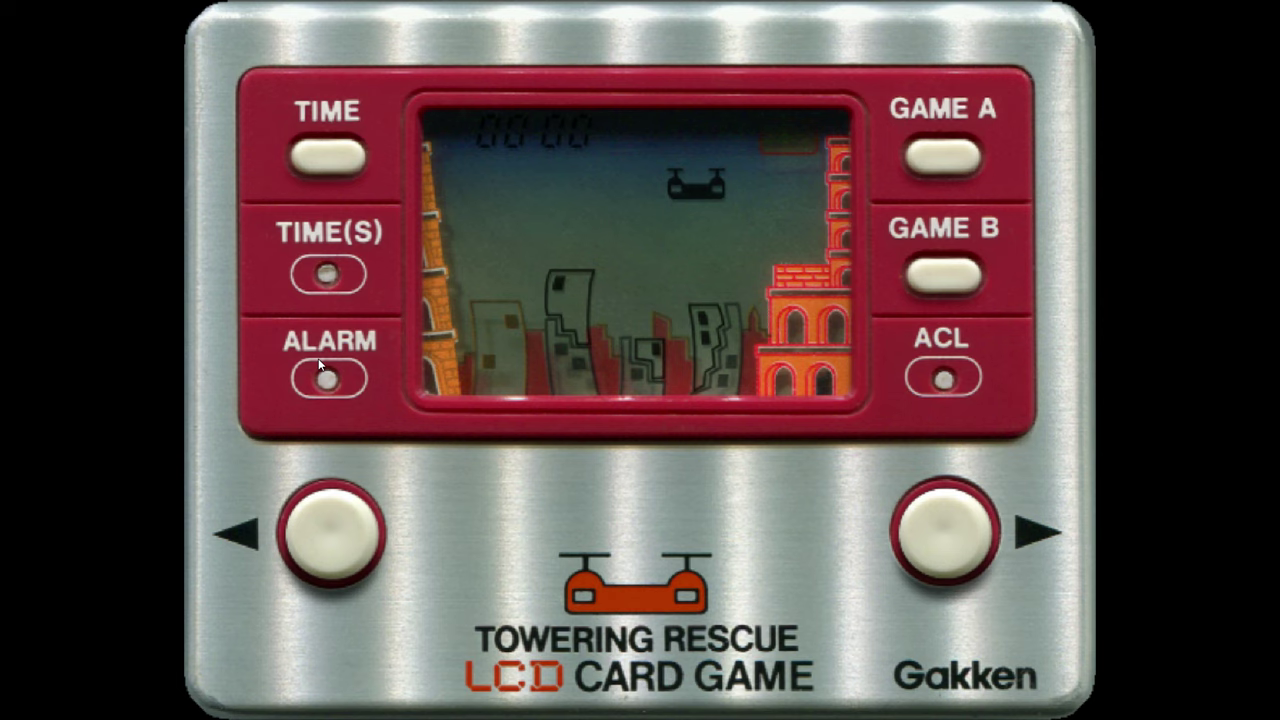
key(Left)
key(Left)
key(Left)
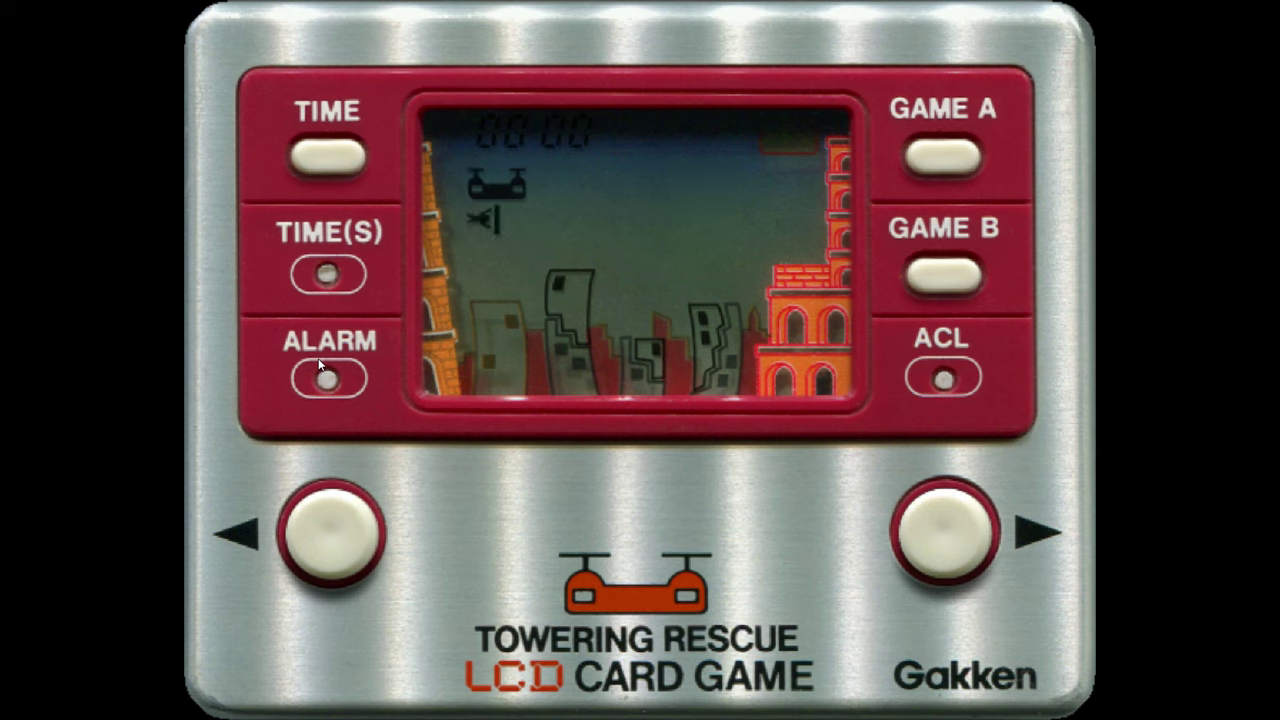
key(Right)
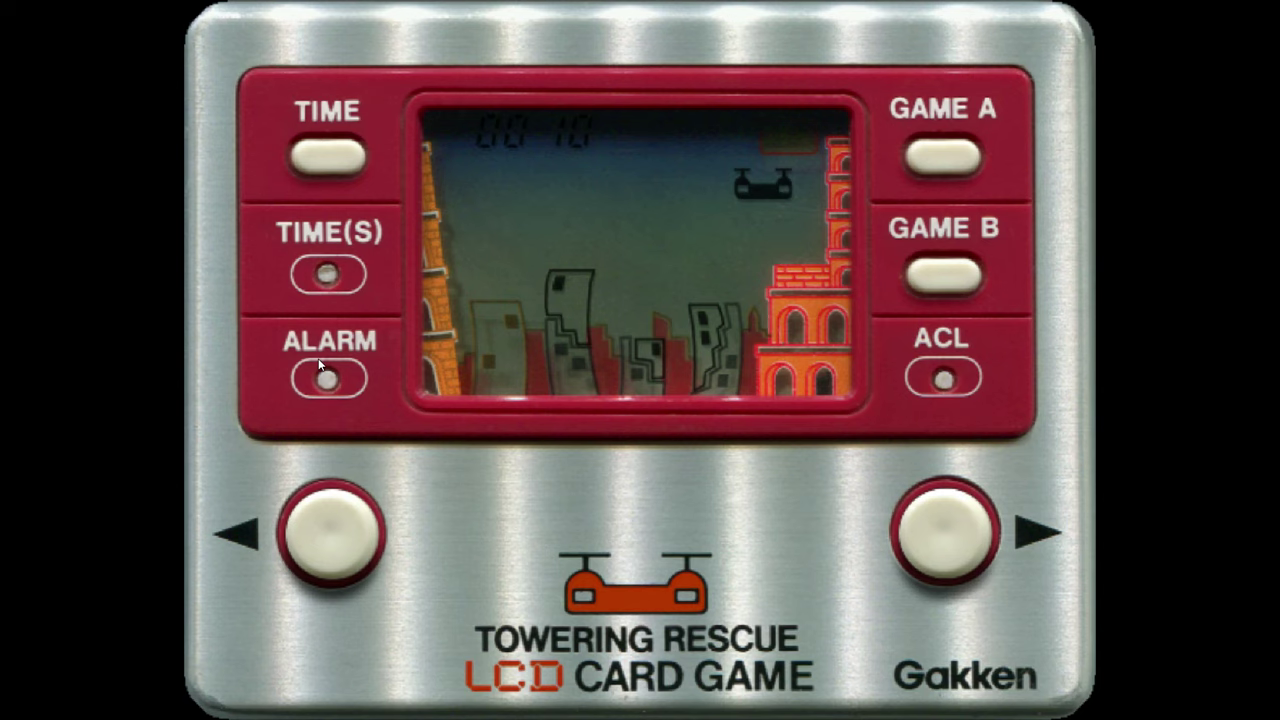
key(Left)
key(Left)
key(Left)
key(Left)
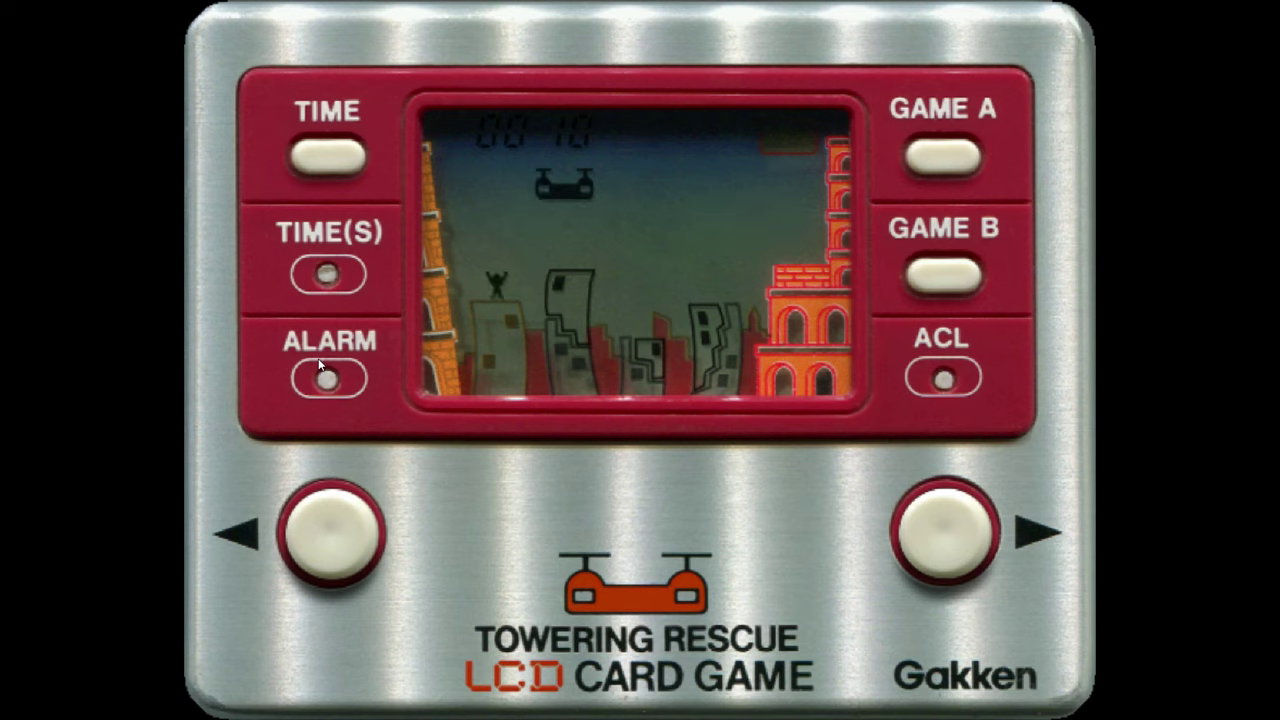
key(Right)
key(Right)
key(Right)
key(Right)
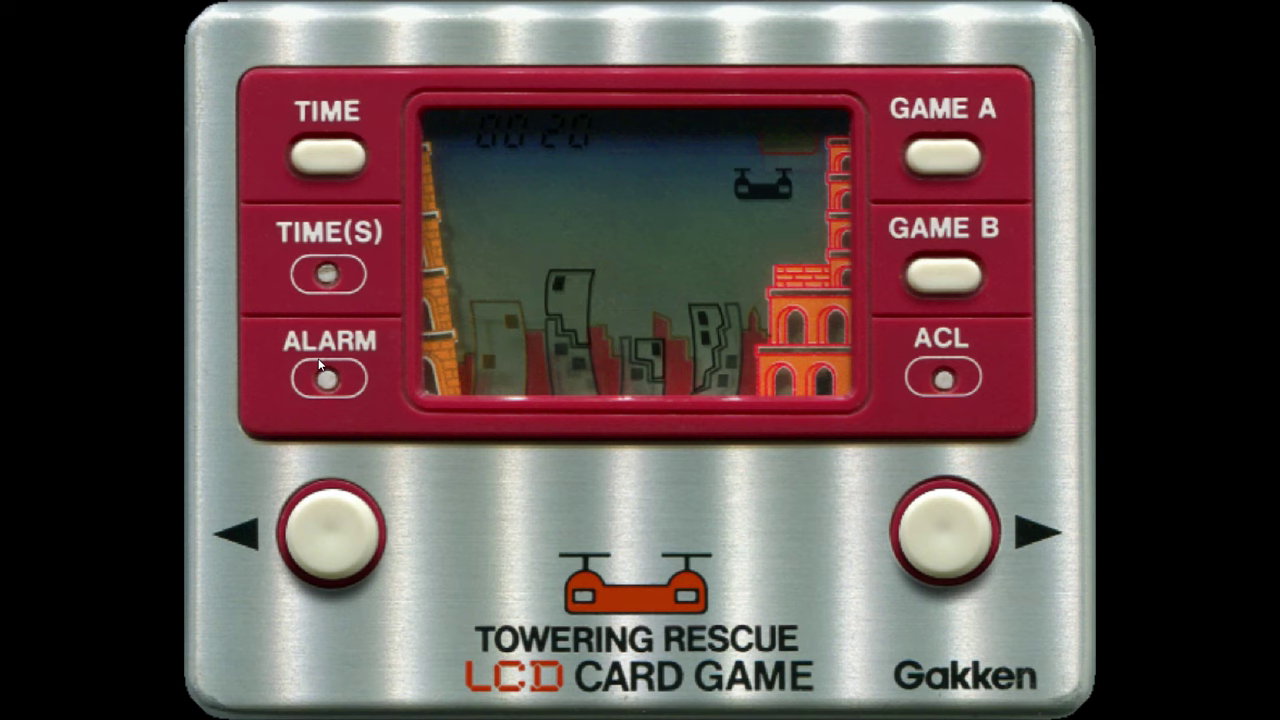
key(Left)
key(Left)
key(Left)
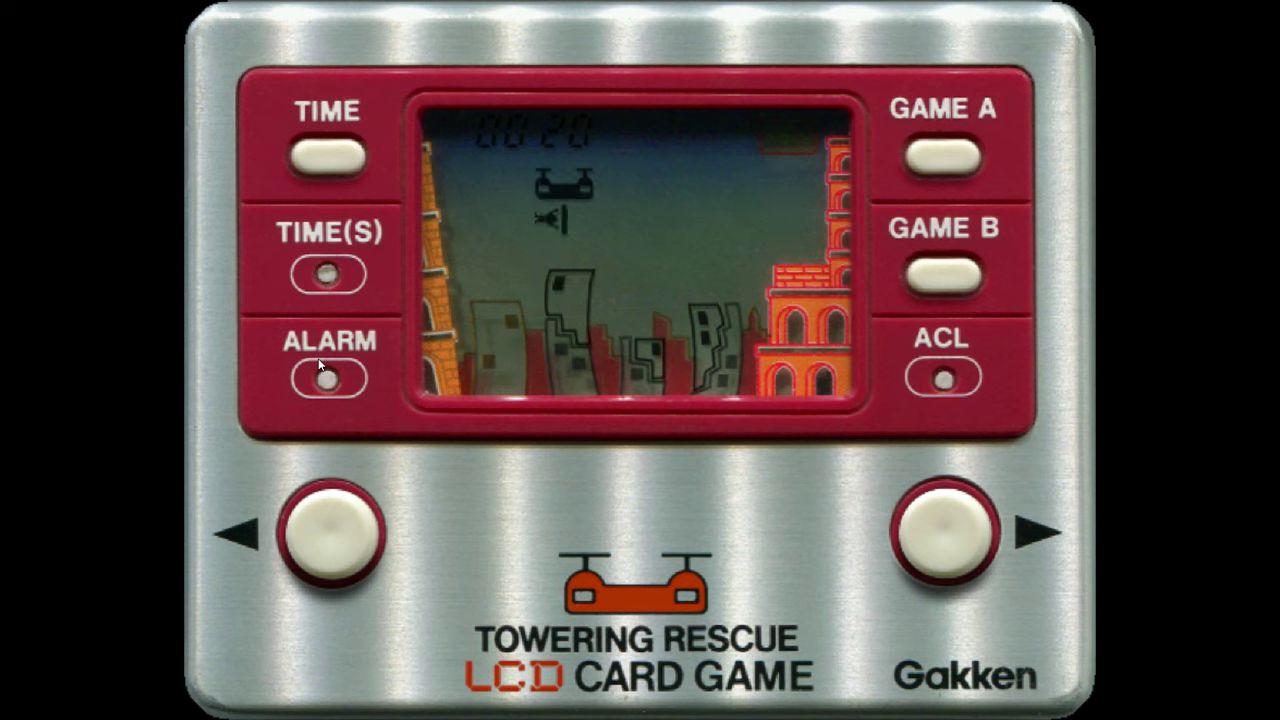
key(Right)
key(Right)
key(Right)
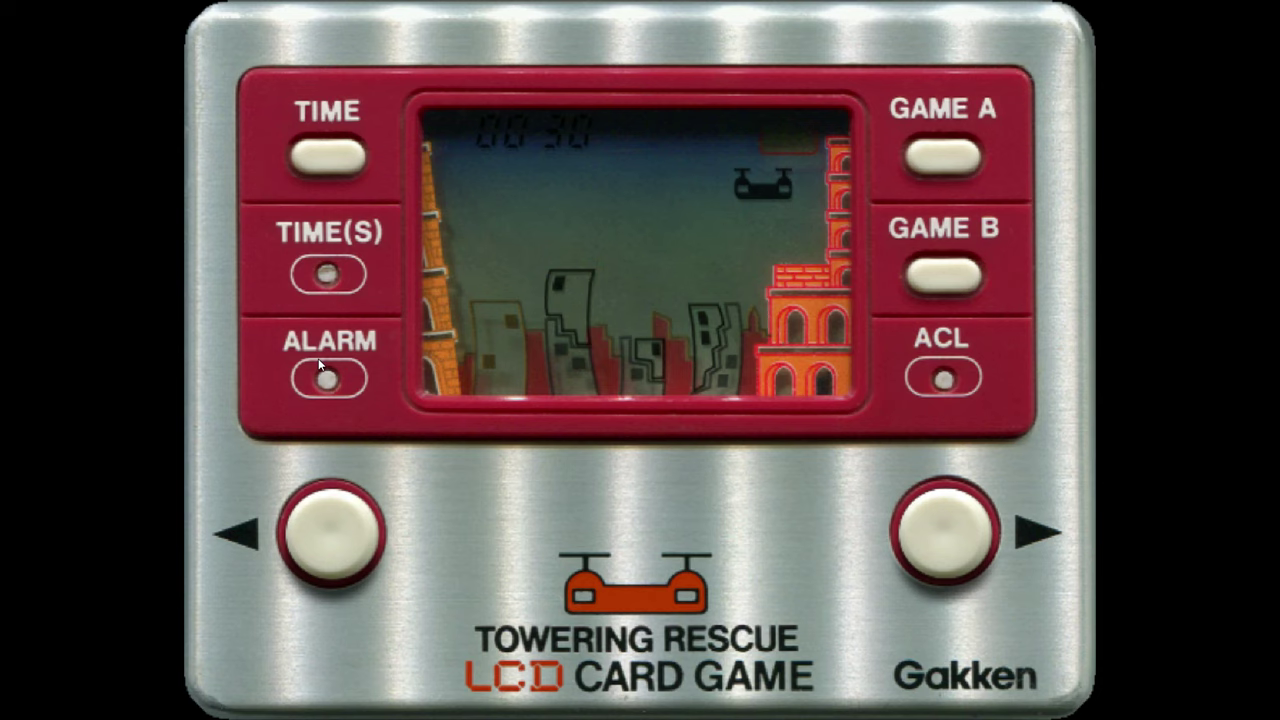
key(Left)
key(Left)
key(Left)
key(Left)
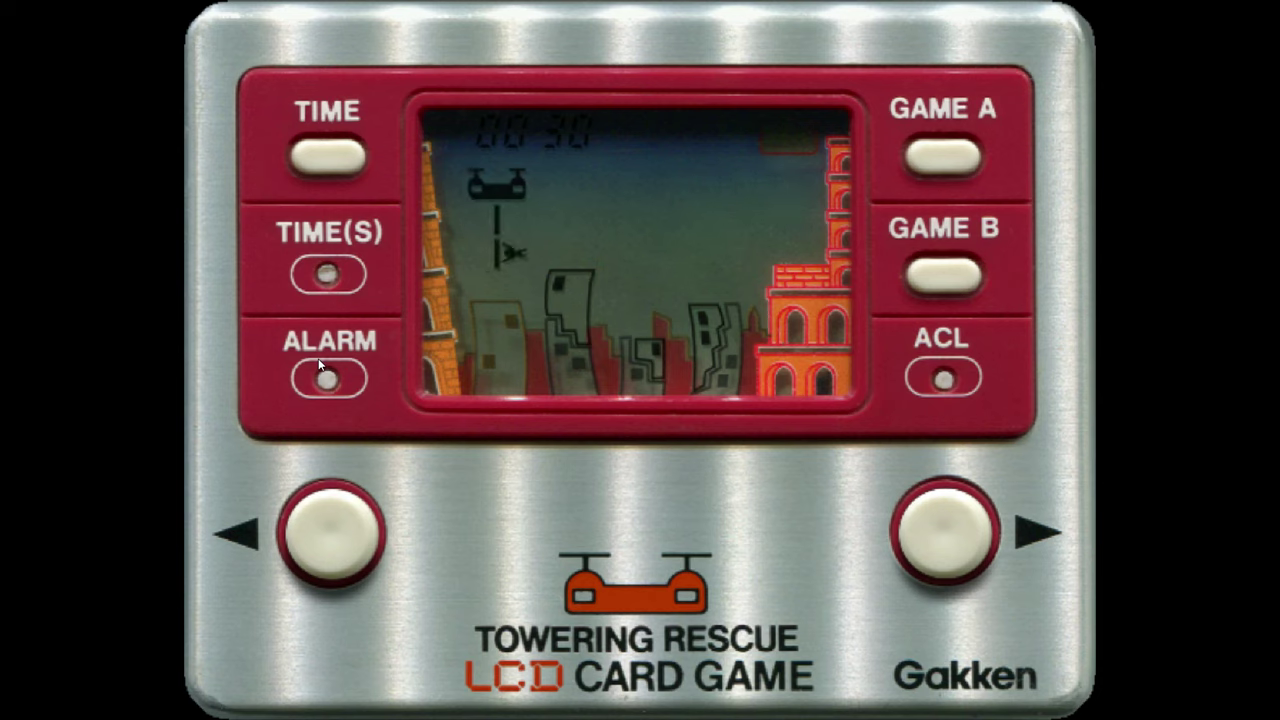
key(Right)
key(Right)
key(Right)
key(Right)
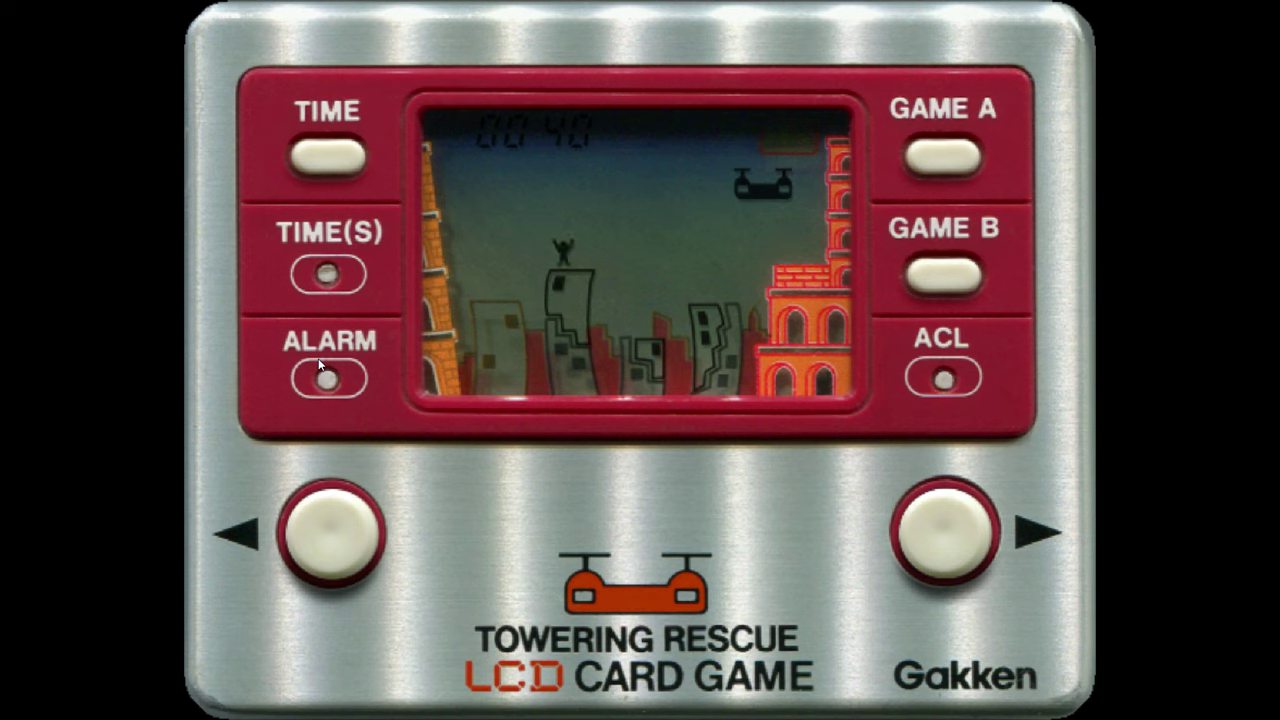
key(Left)
key(Left)
key(Left)
key(Right)
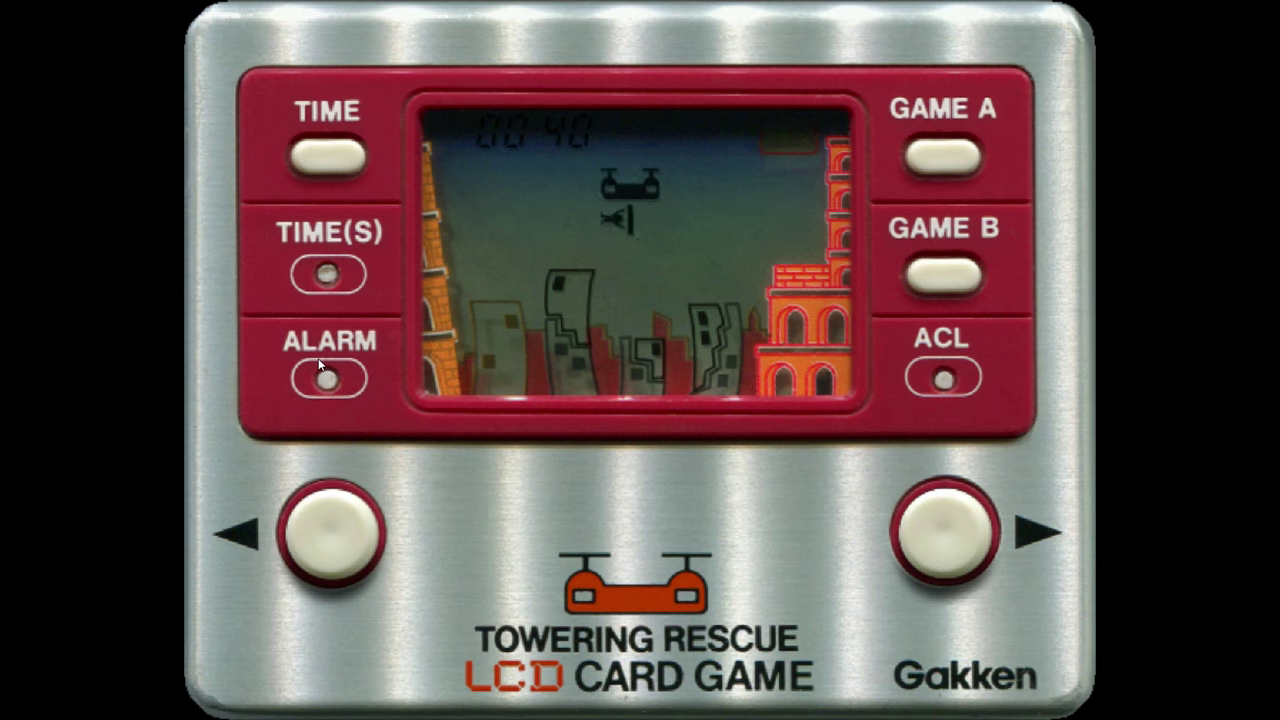
key(Right)
key(Right)
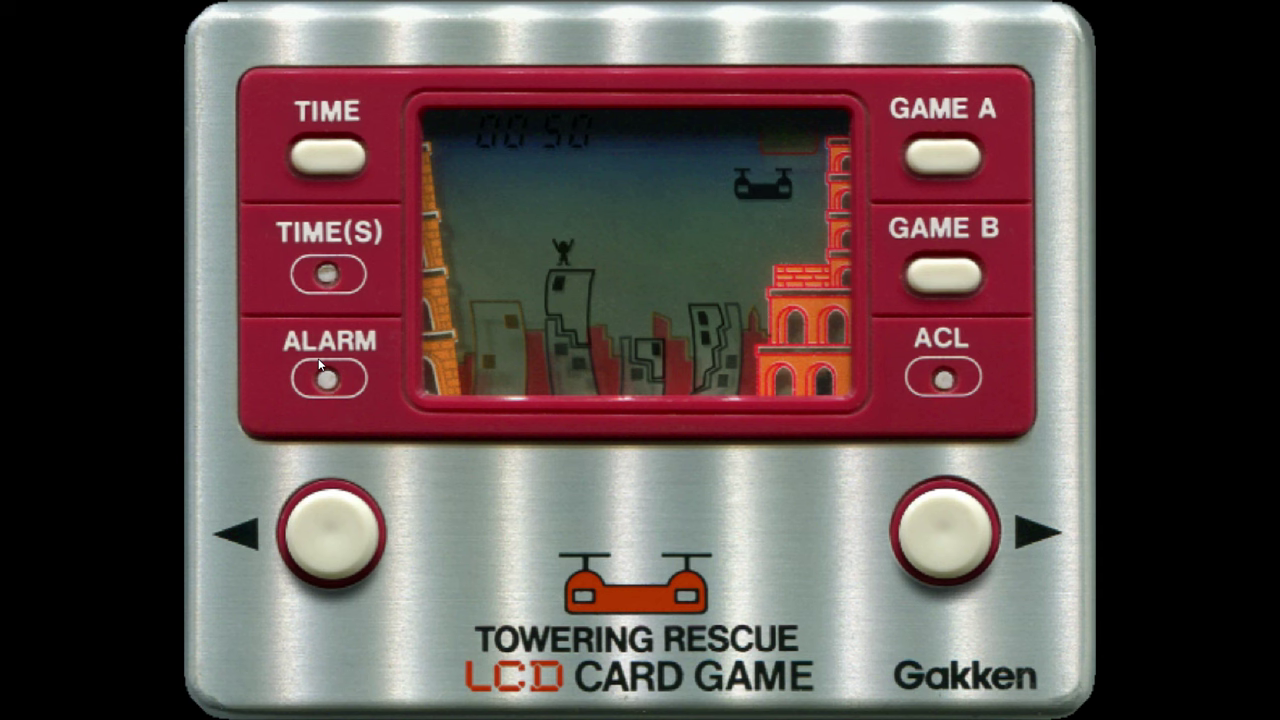
key(Escape)
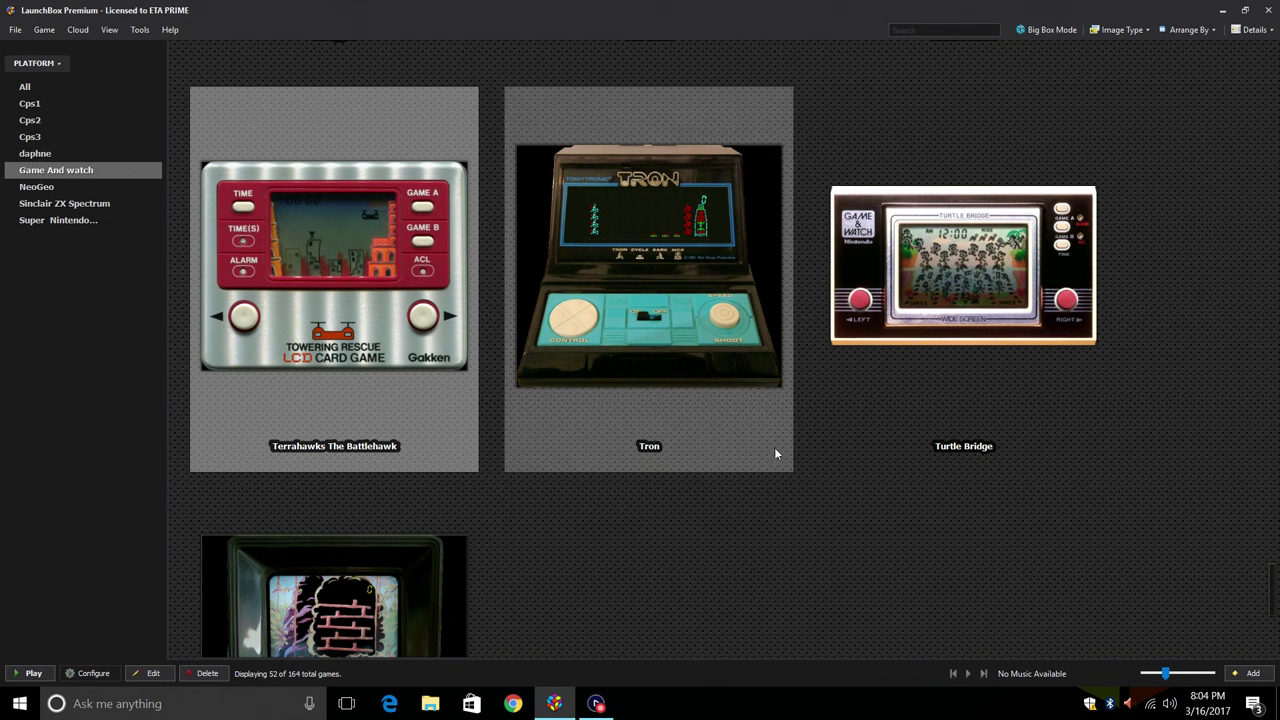
- Look back through the Game And watch box art from Turtle Bridge up to Bomb Fight
scroll(796, 467, down, 1)
scroll(797, 467, up, 3)
scroll(797, 467, up, 5)
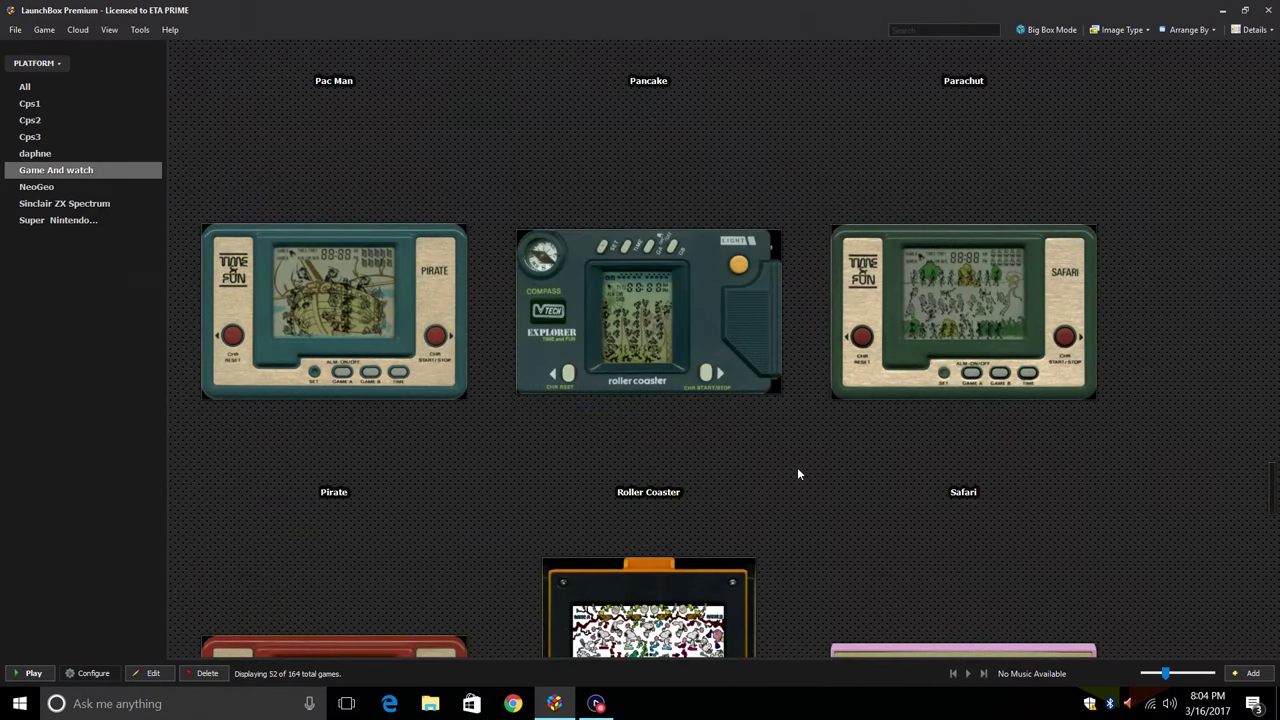
scroll(797, 467, up, 10)
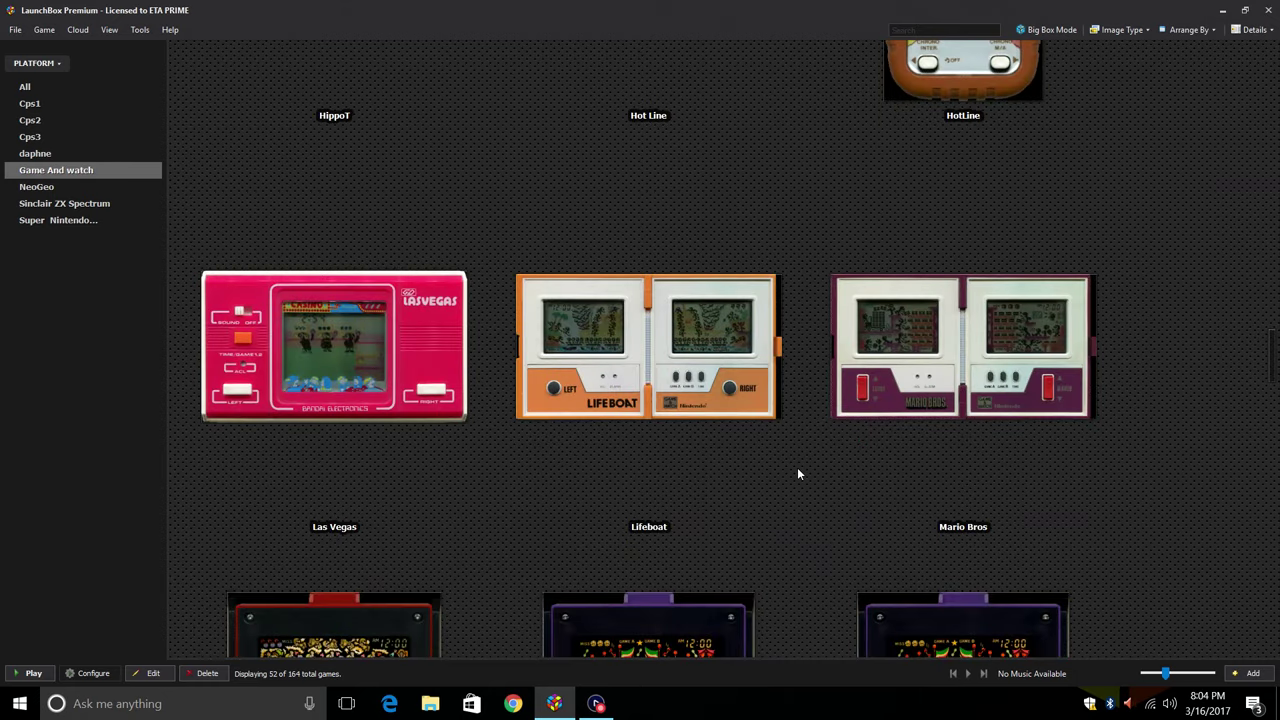
scroll(797, 467, up, 5)
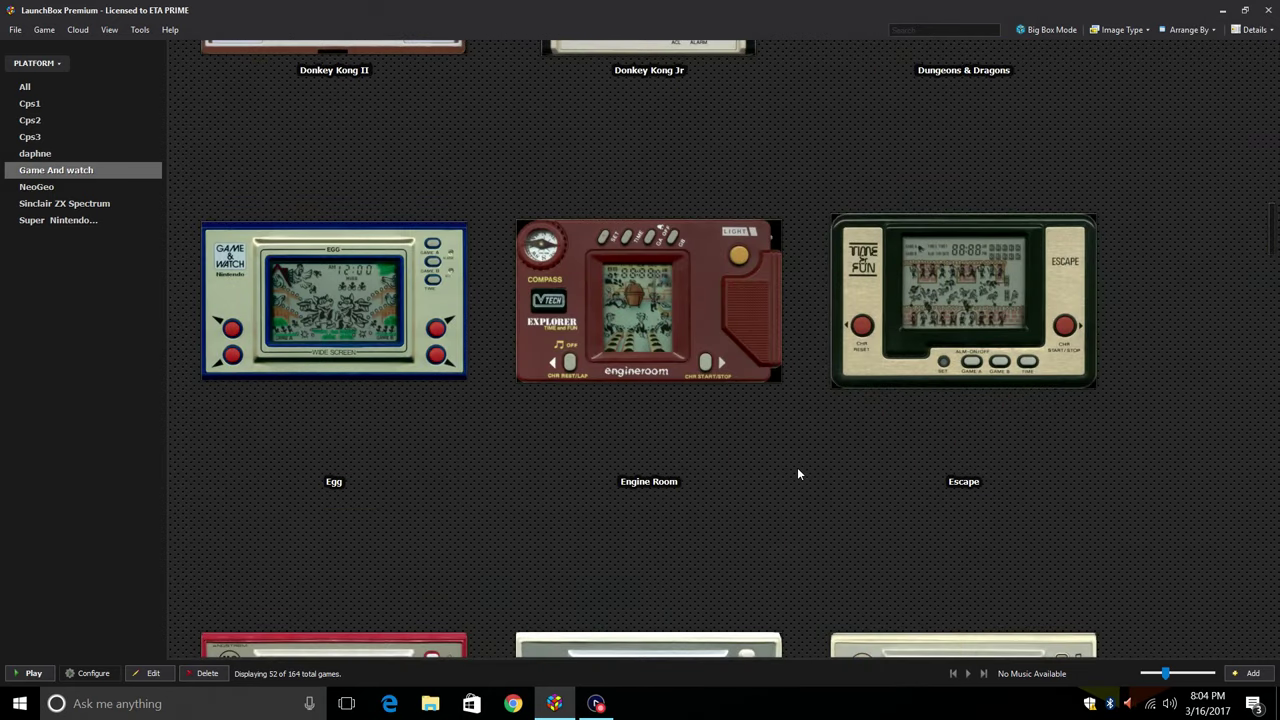
scroll(797, 467, up, 2)
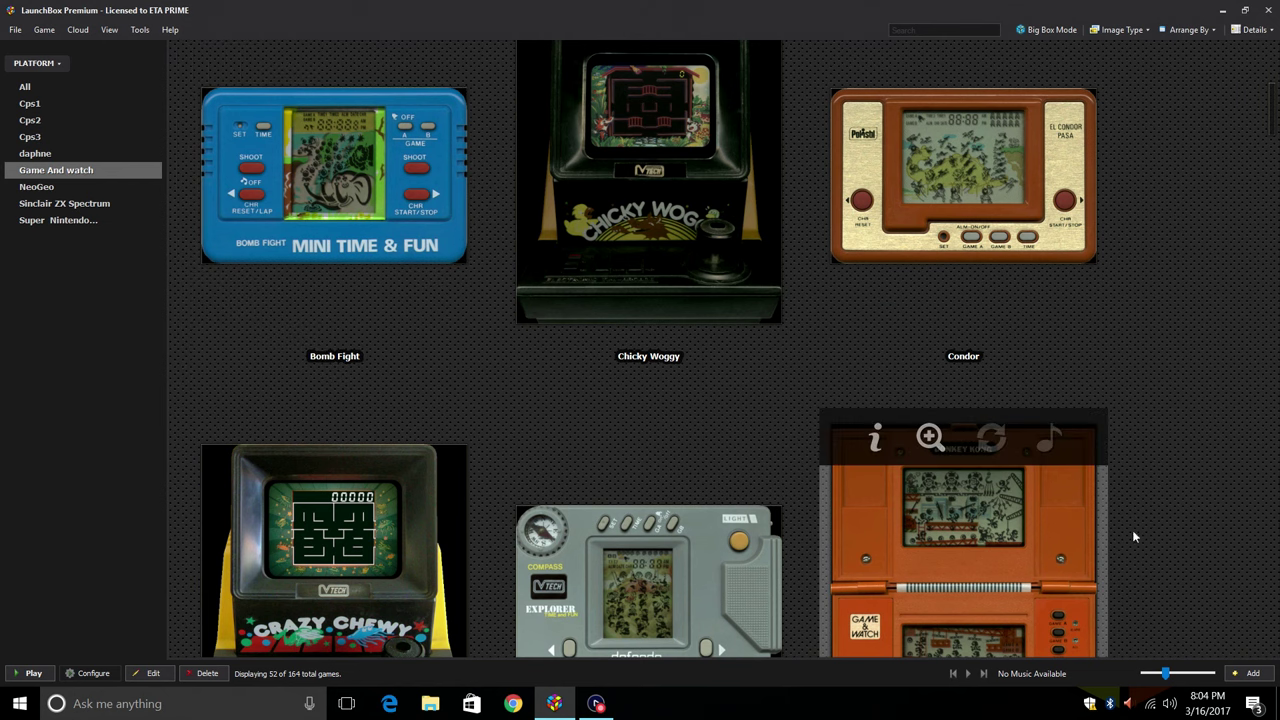
scroll(1229, 490, up, 1)
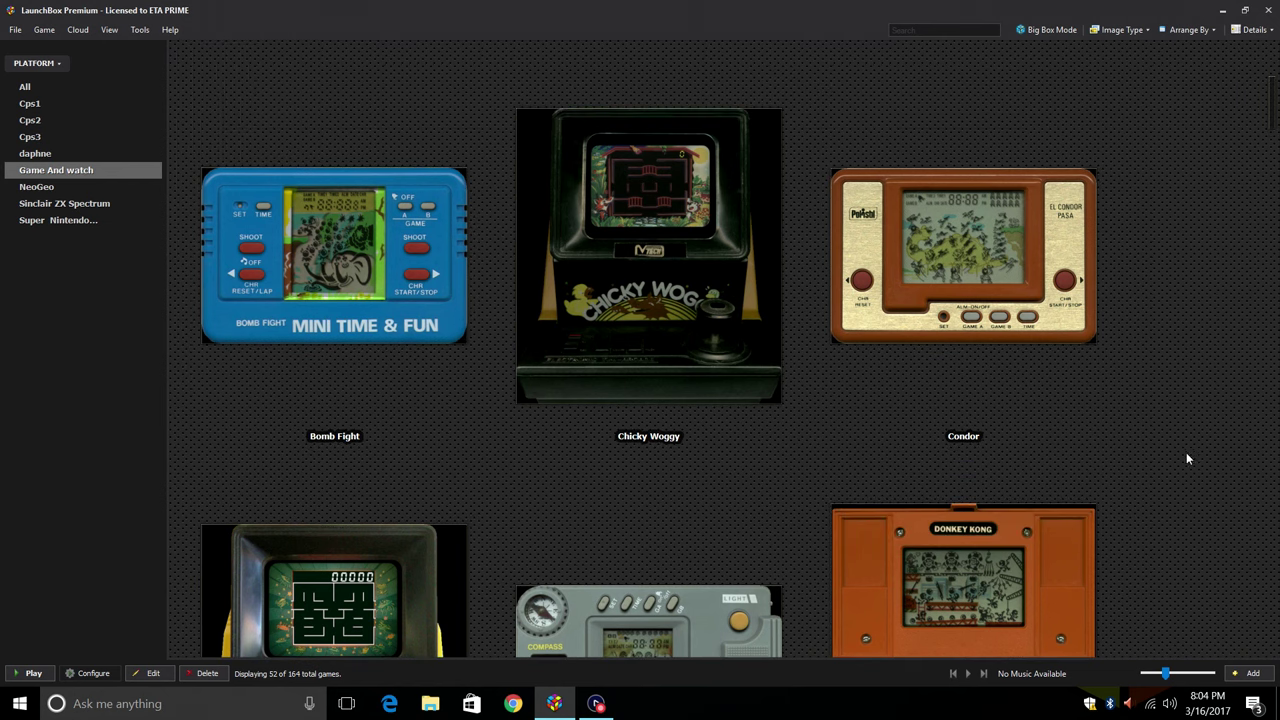
- Switch to Big Box mode and open the Game And watch platform
click(1041, 29)
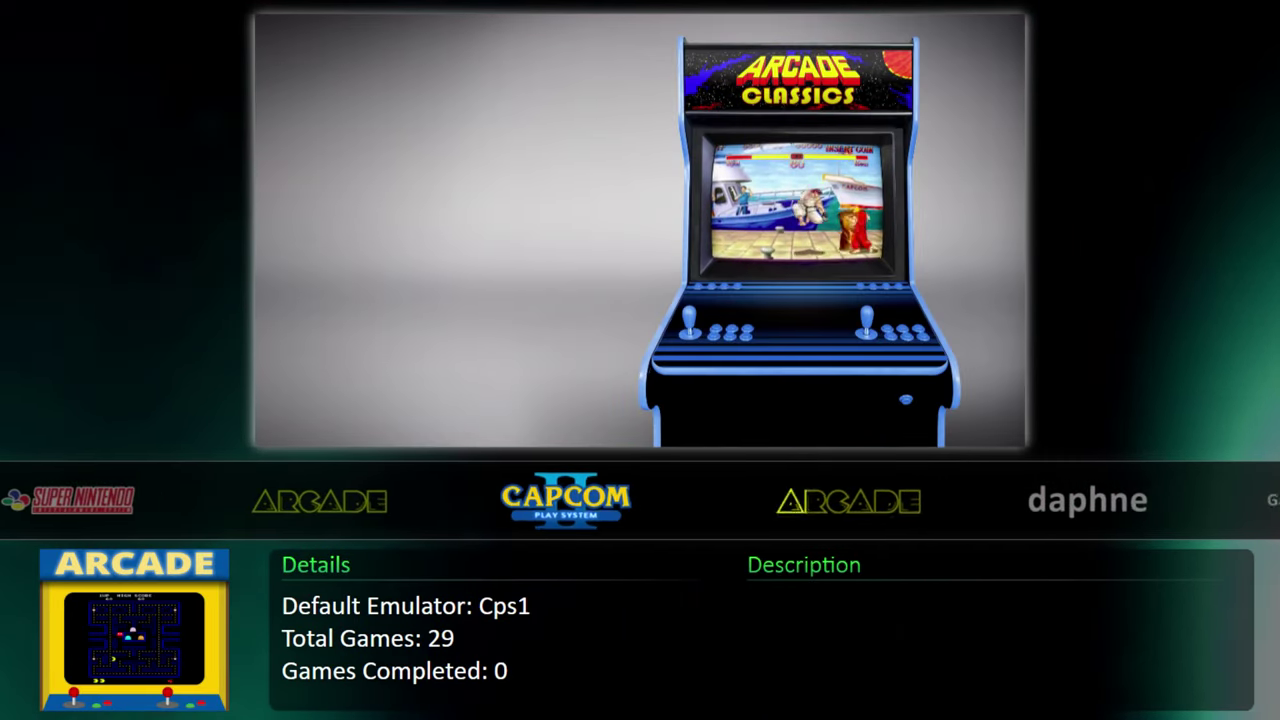
key(Right)
key(Right)
key(Right)
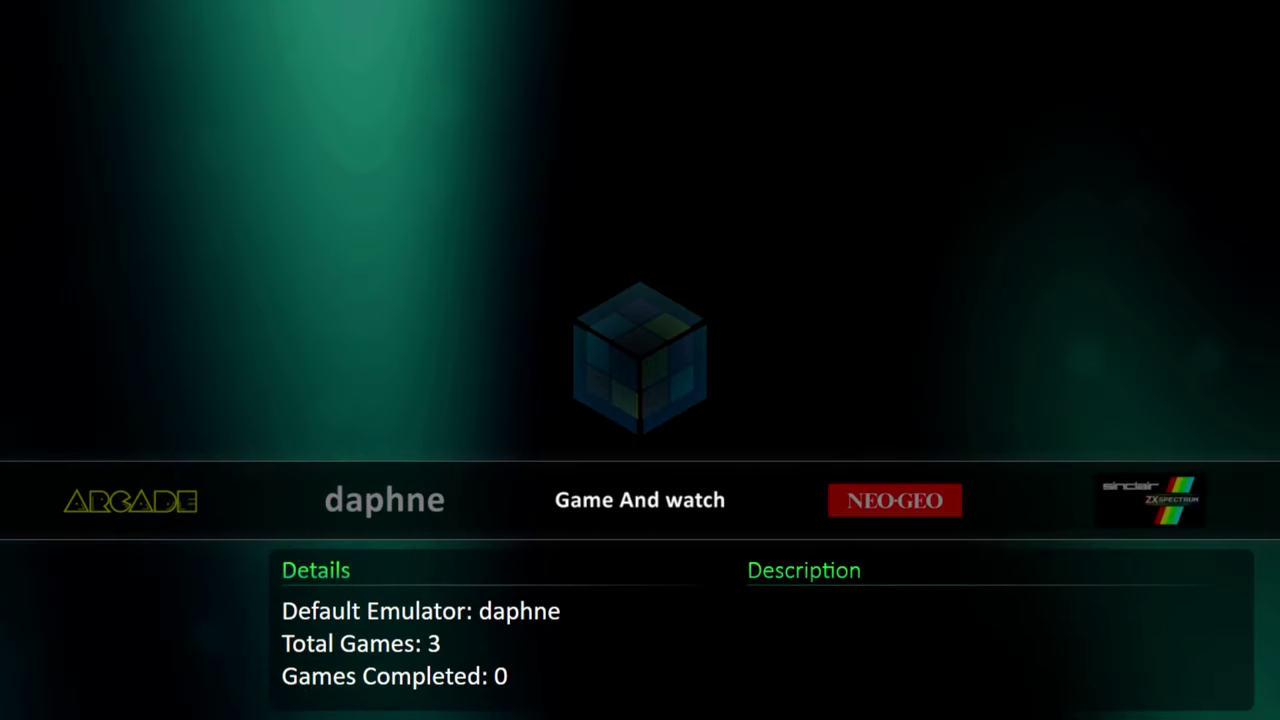
key(Return)
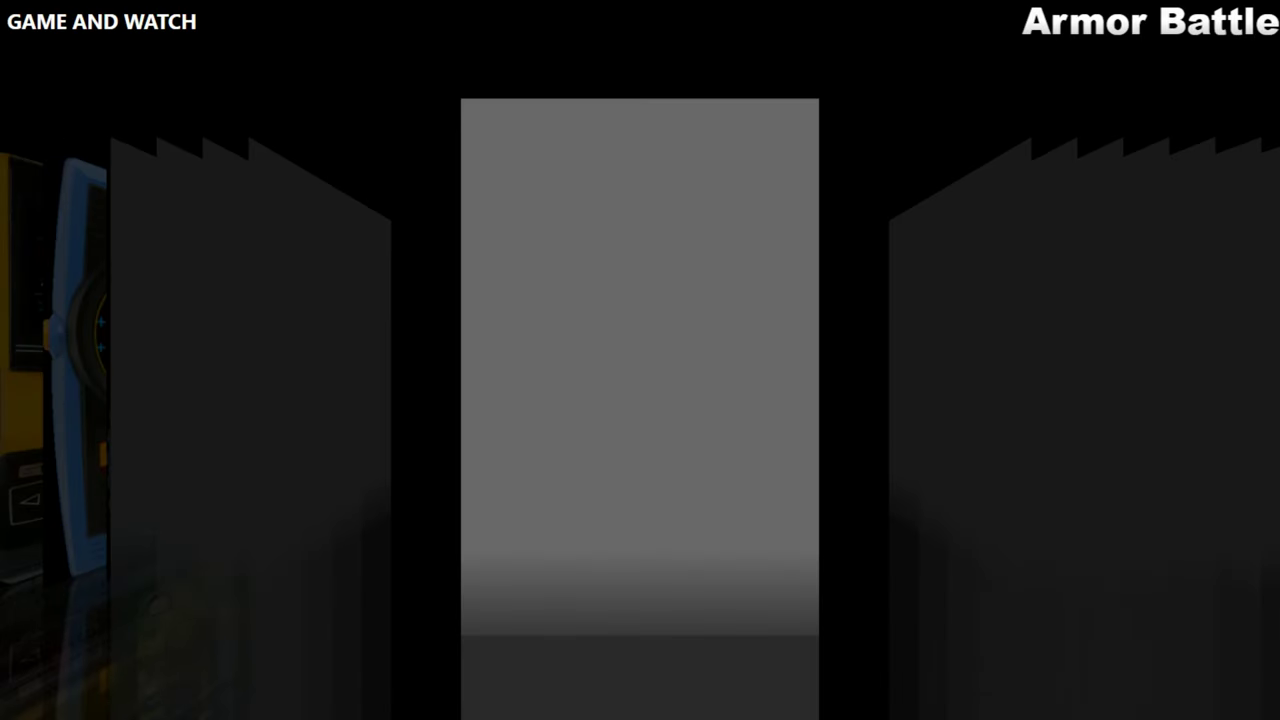
- Browse the Game And watch covers in Big Box backwards from Armor Battle through Wild Man Jump and Pac Man to MickeyMP
key(Left)
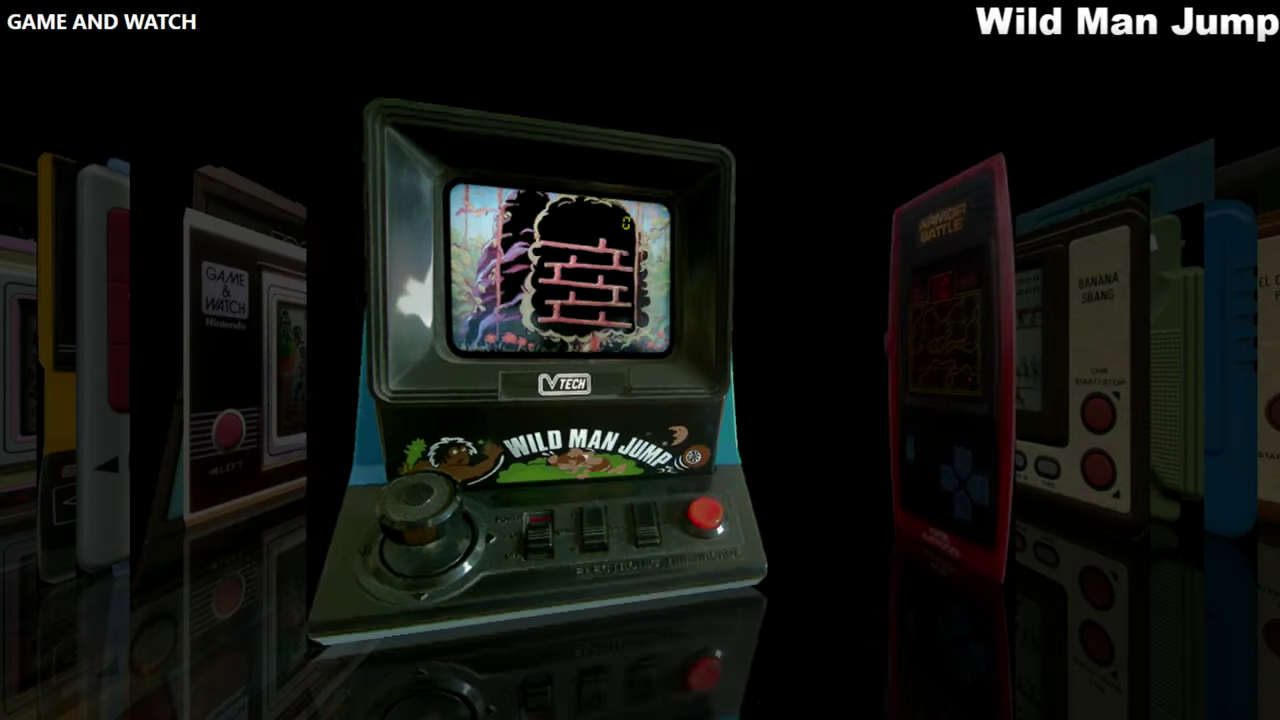
key(Left)
key(Left)
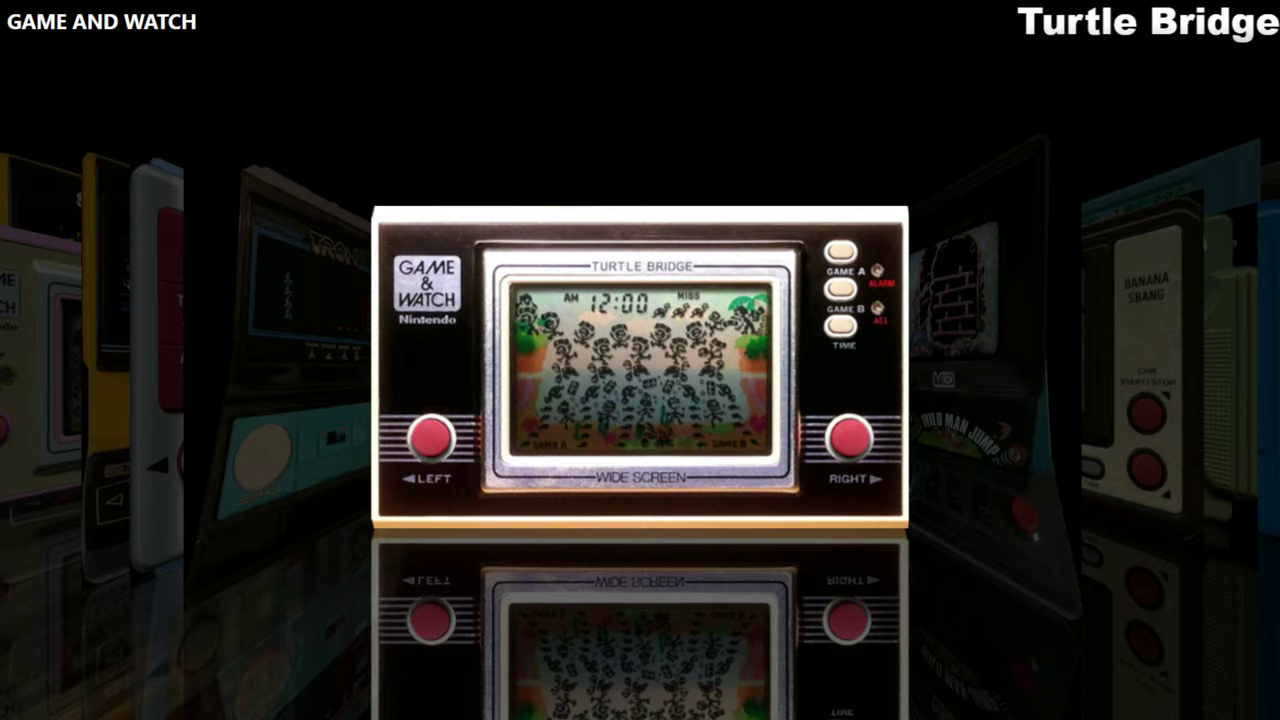
key(Left)
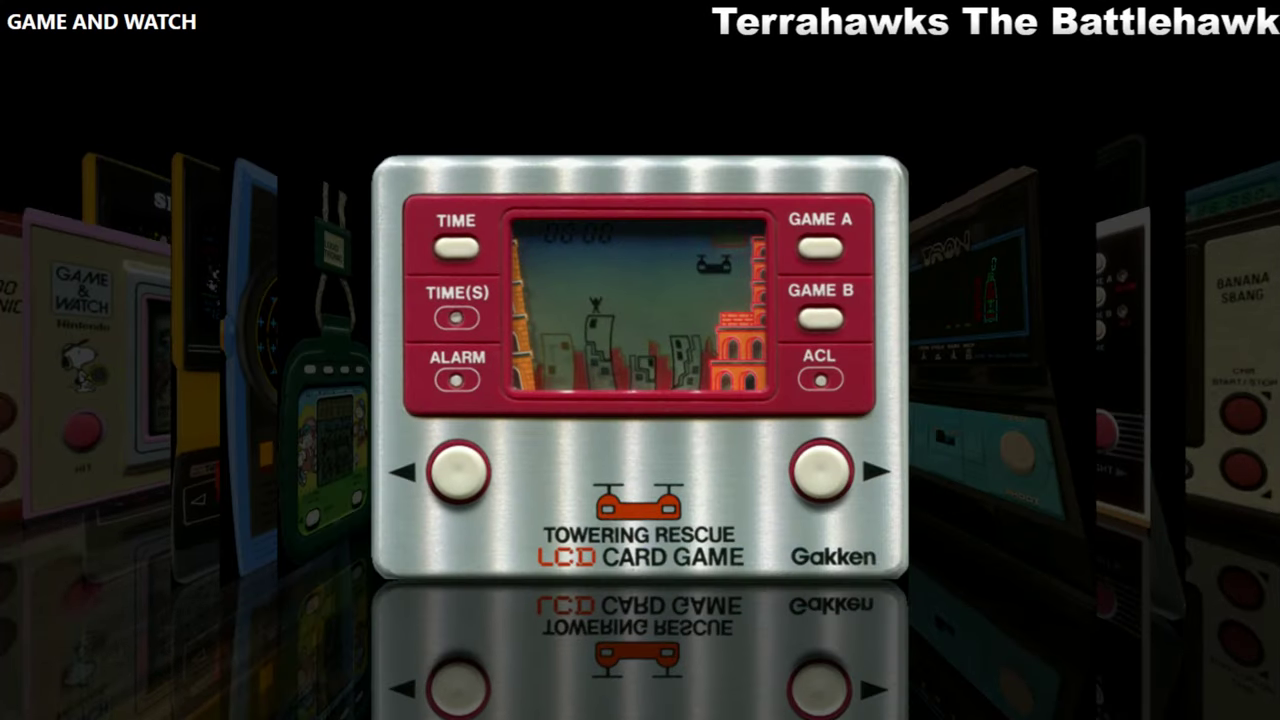
key(Left)
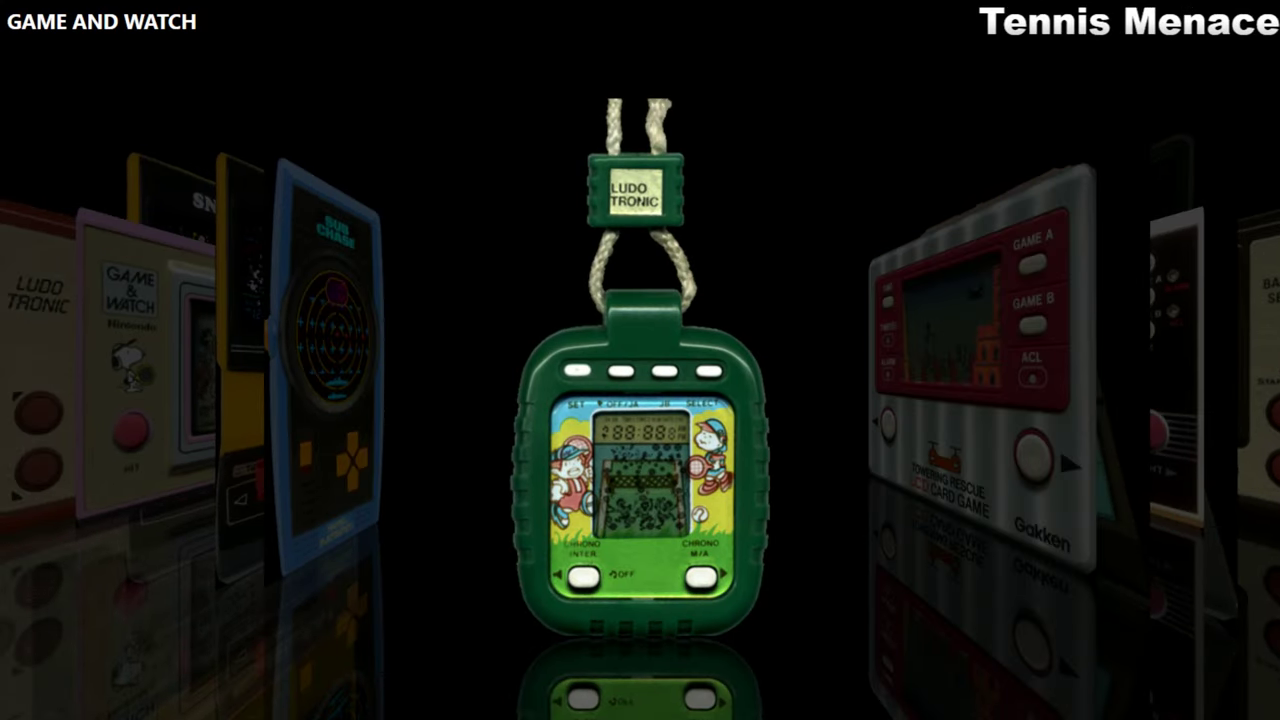
key(Left)
key(Left)
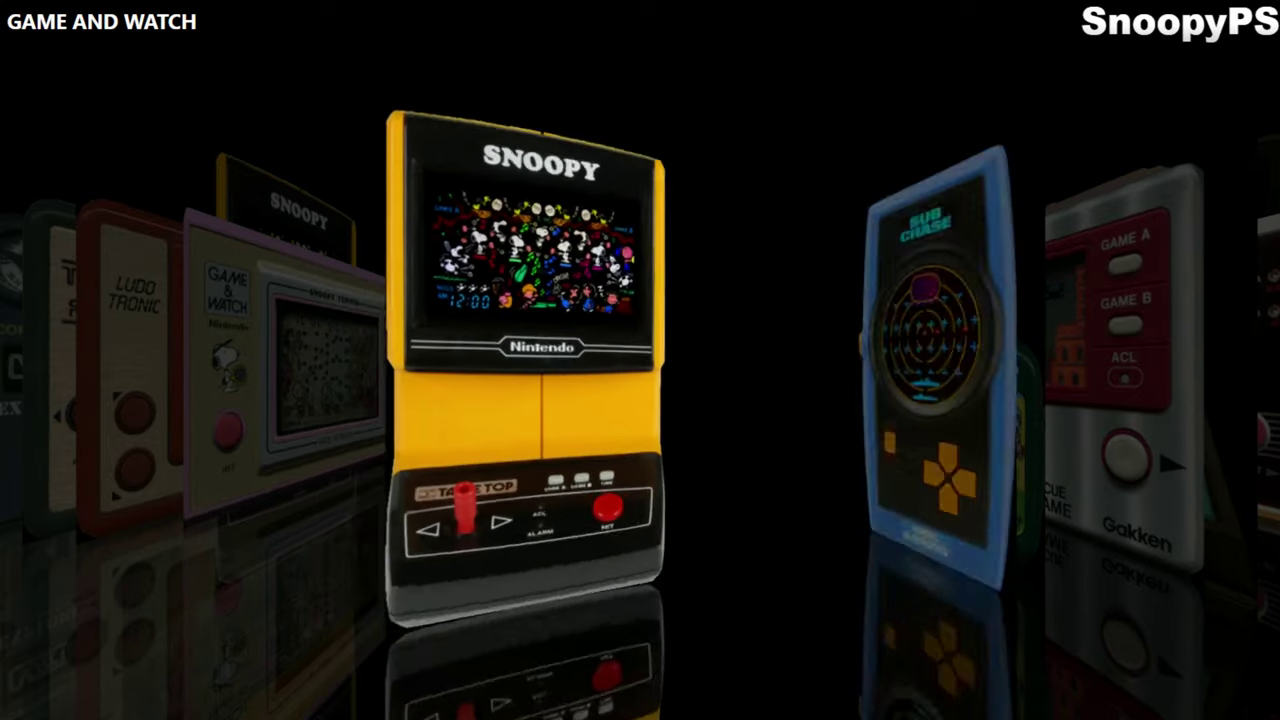
key(Left)
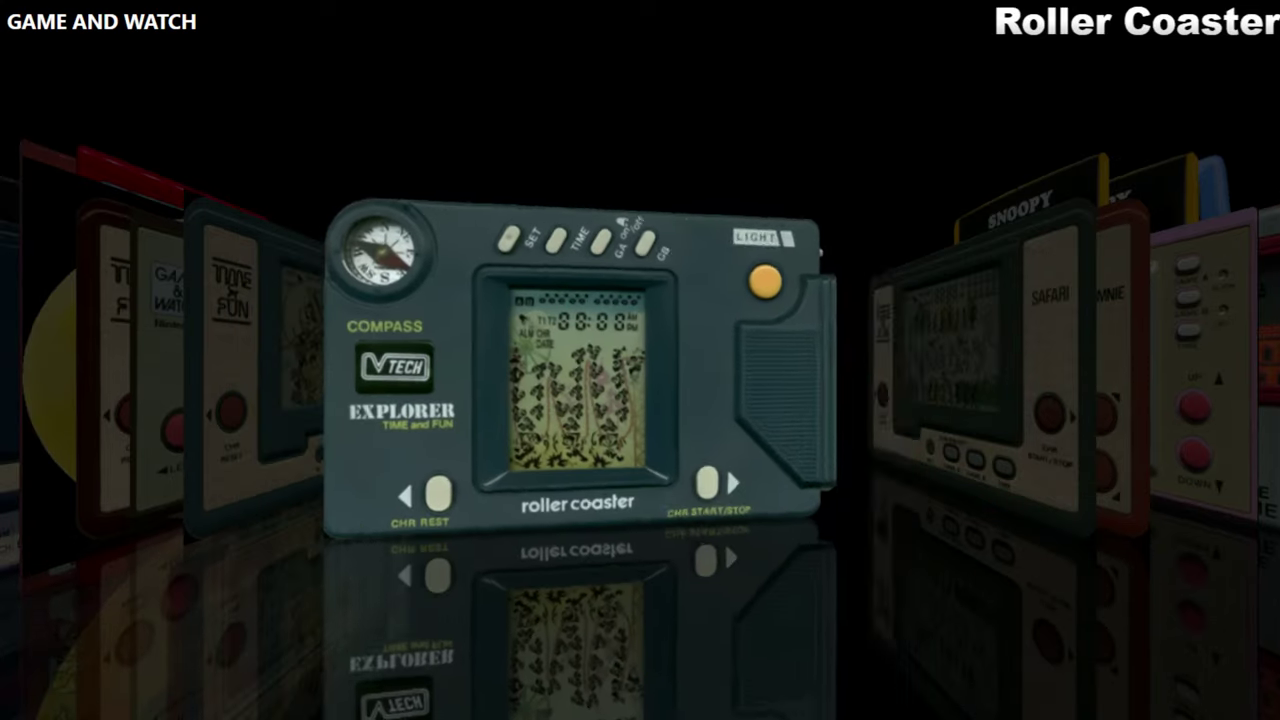
key(Left)
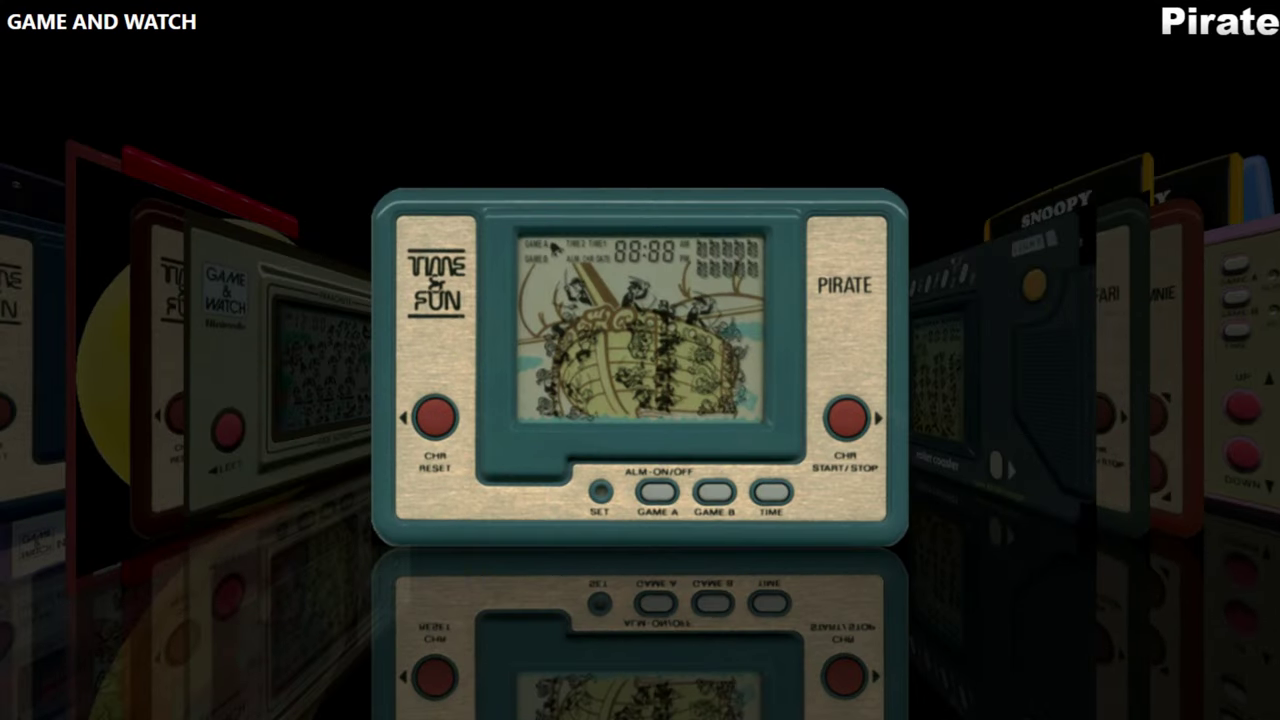
key(Left)
key(Left)
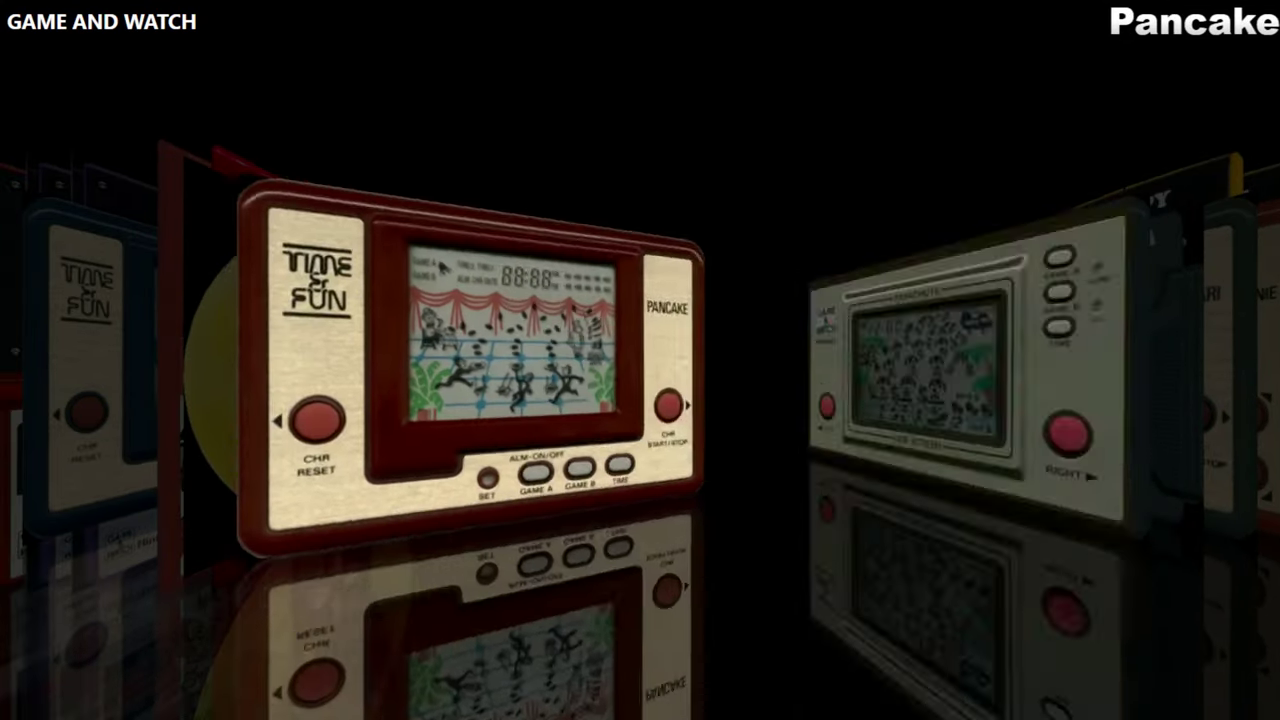
key(Left)
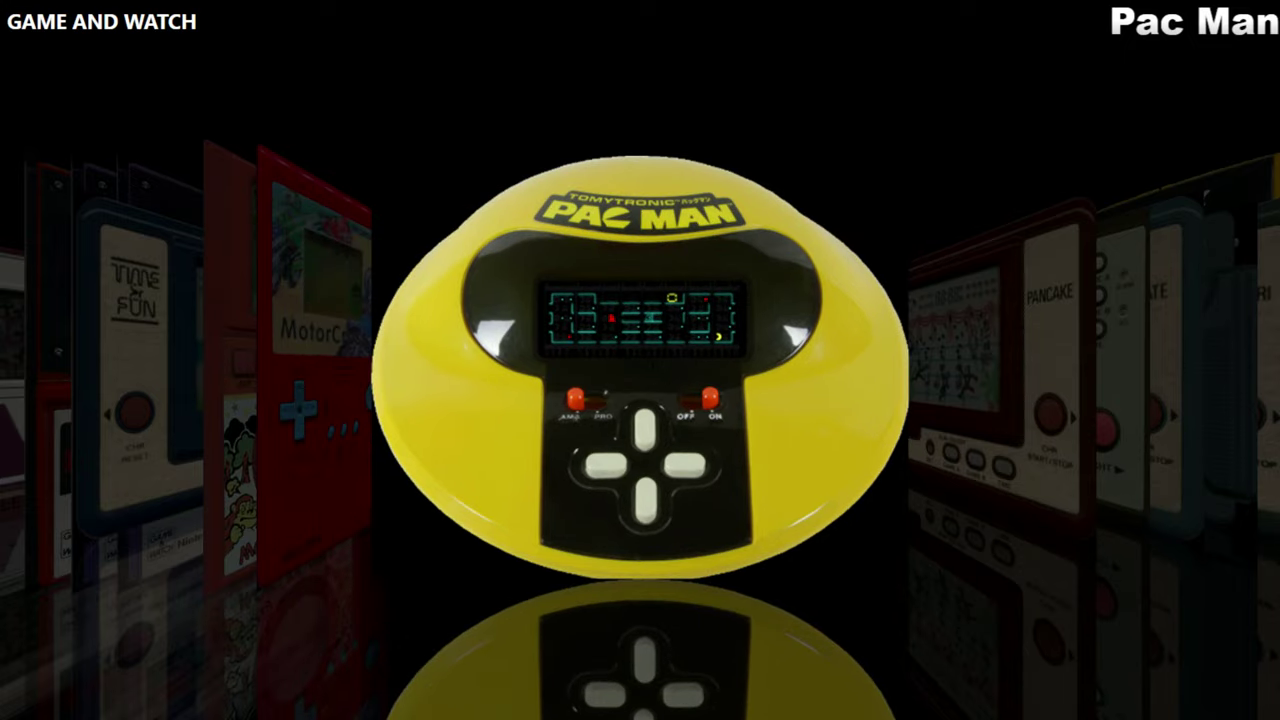
key(Left)
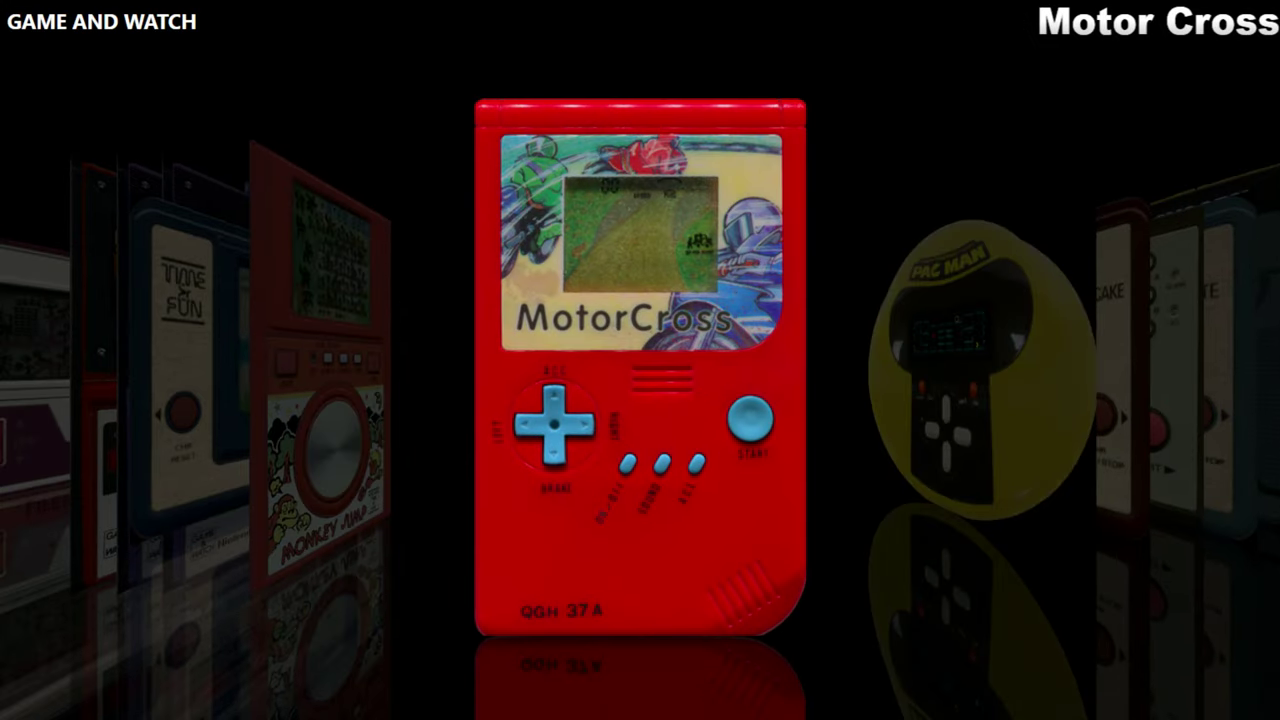
key(Left)
key(Left)
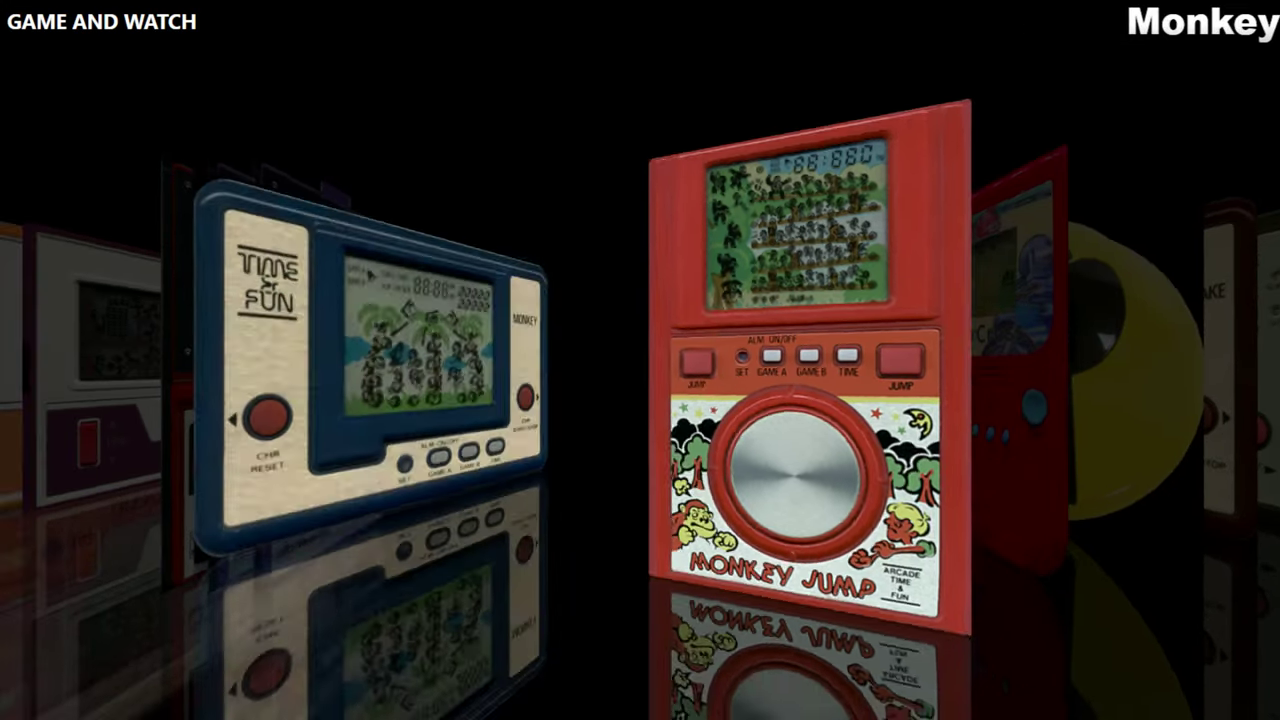
key(Left)
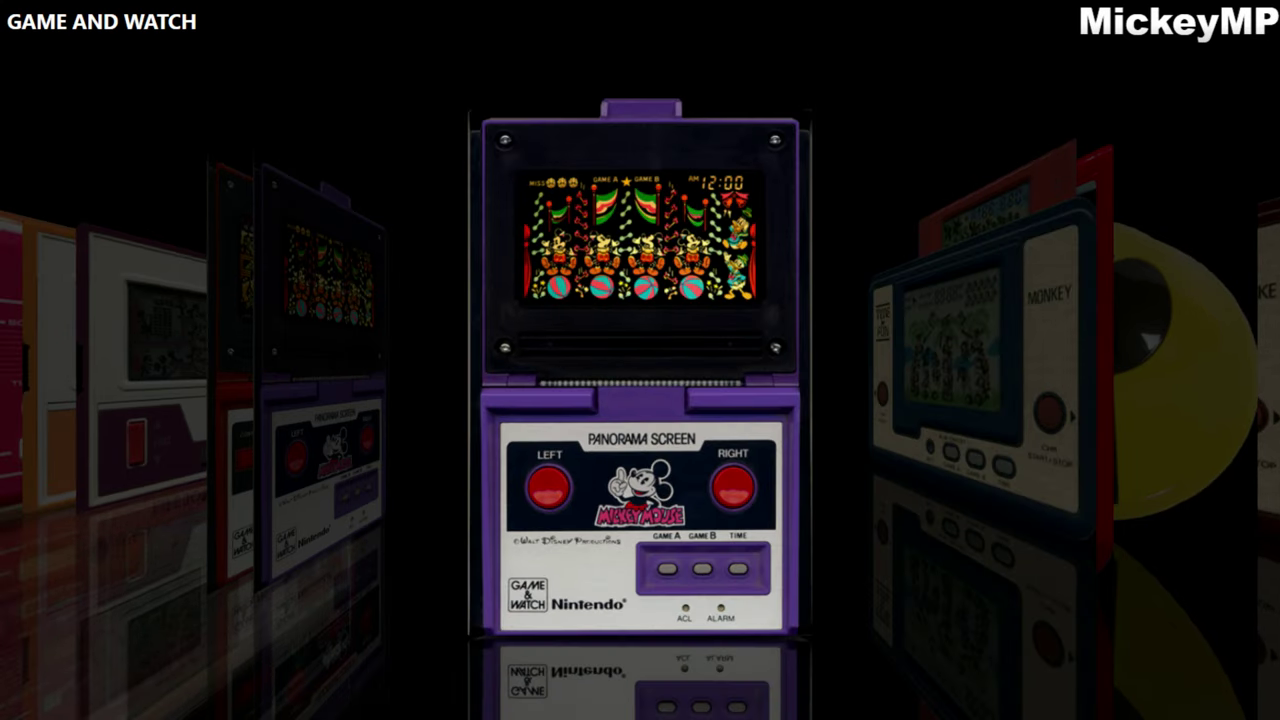
- Continue browsing the Game And watch covers backwards from MickeyMP through Mario Bros, Las Vegas and Fowling to Egg
key(Left)
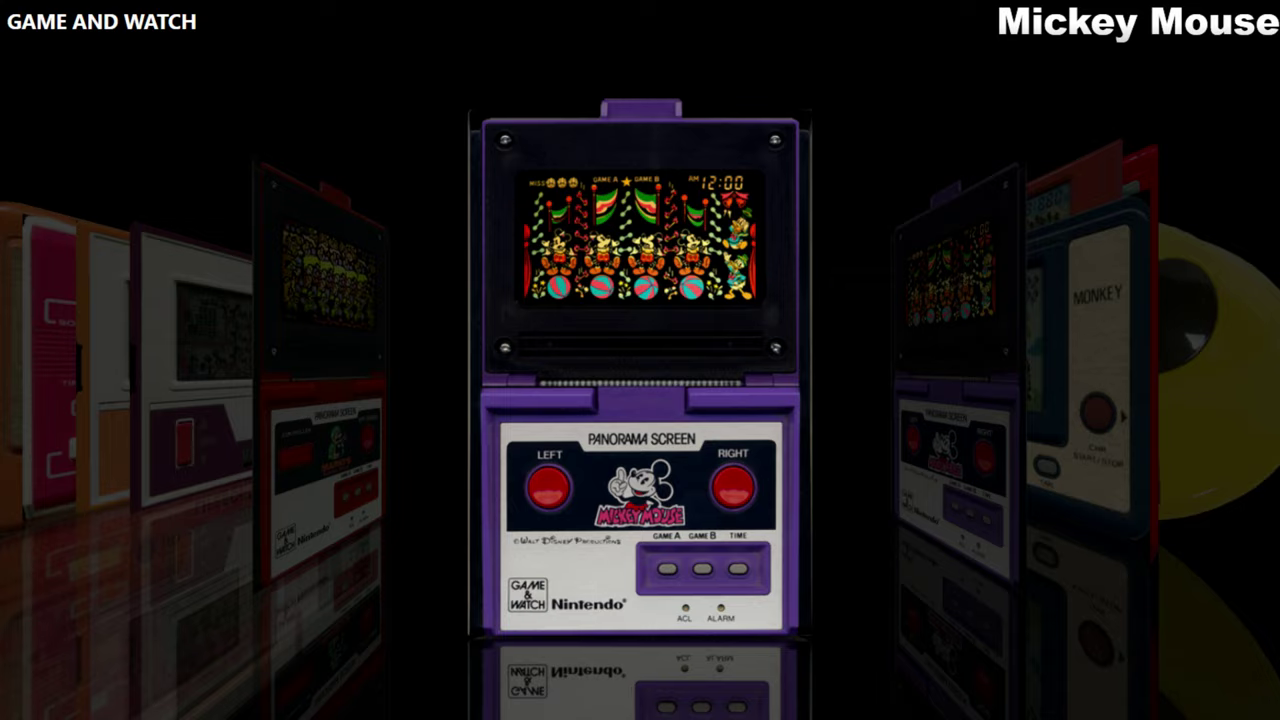
key(Left)
key(Left)
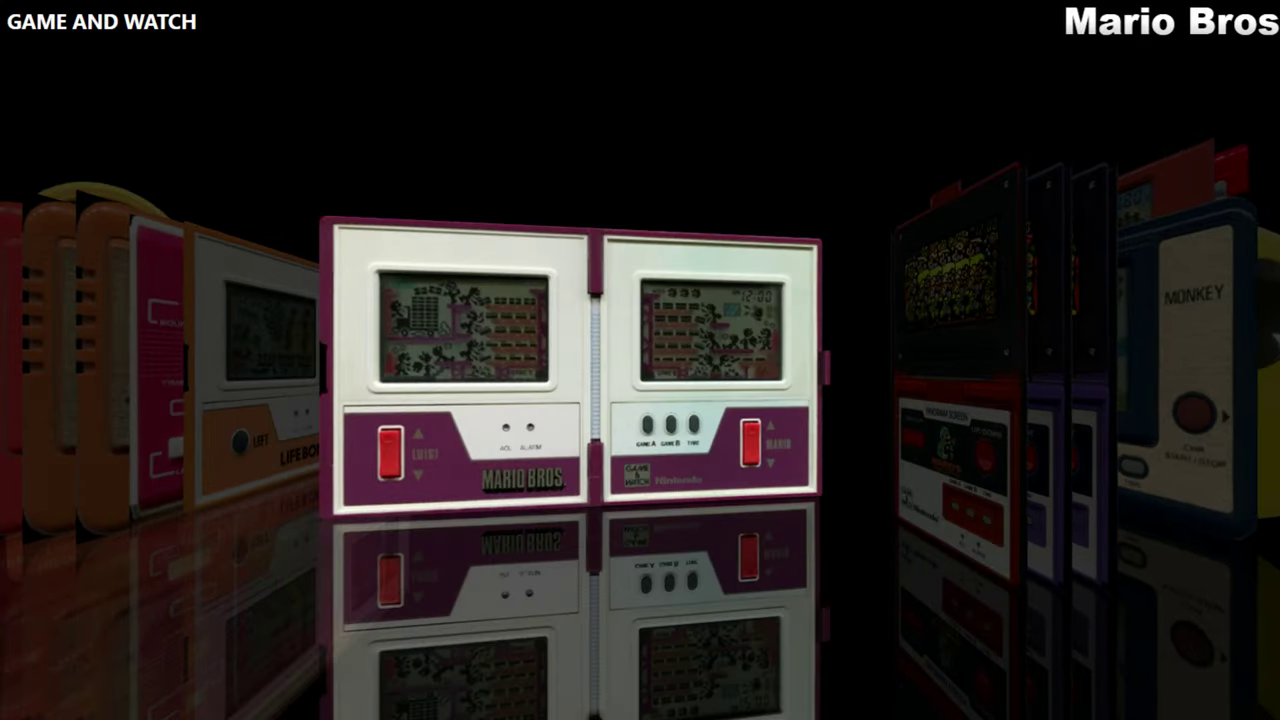
key(Left)
key(Left)
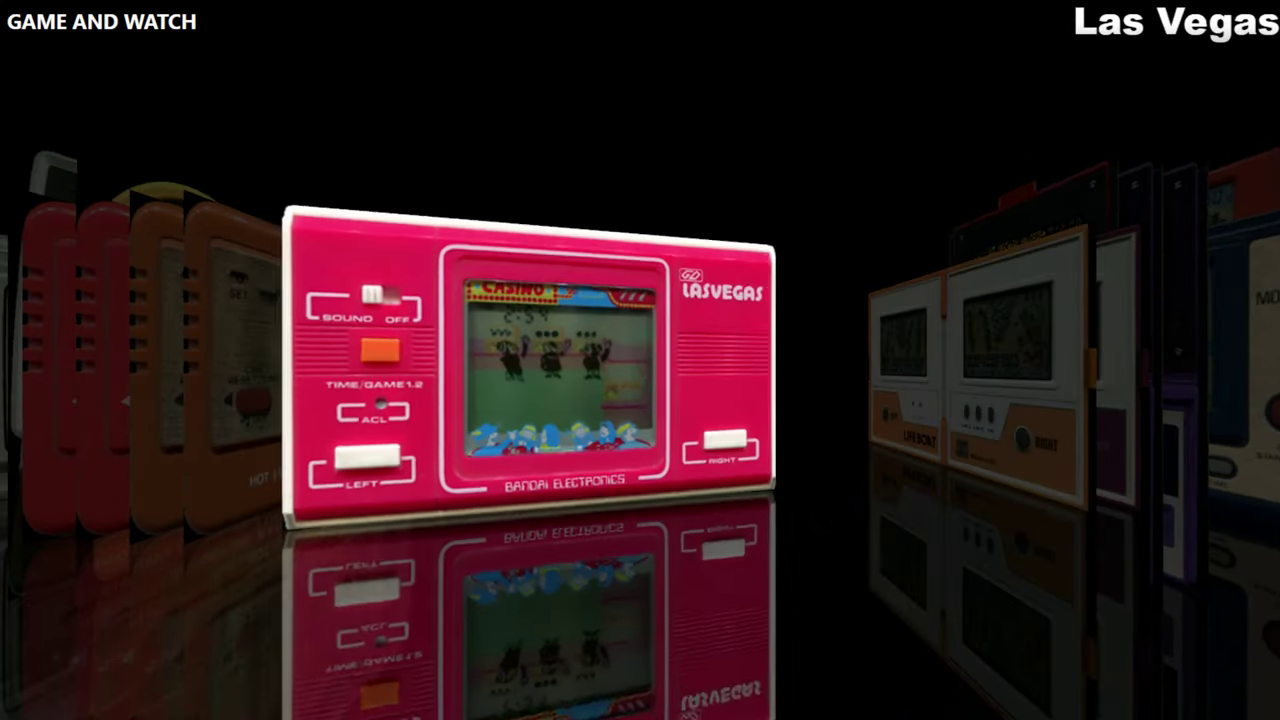
key(Left)
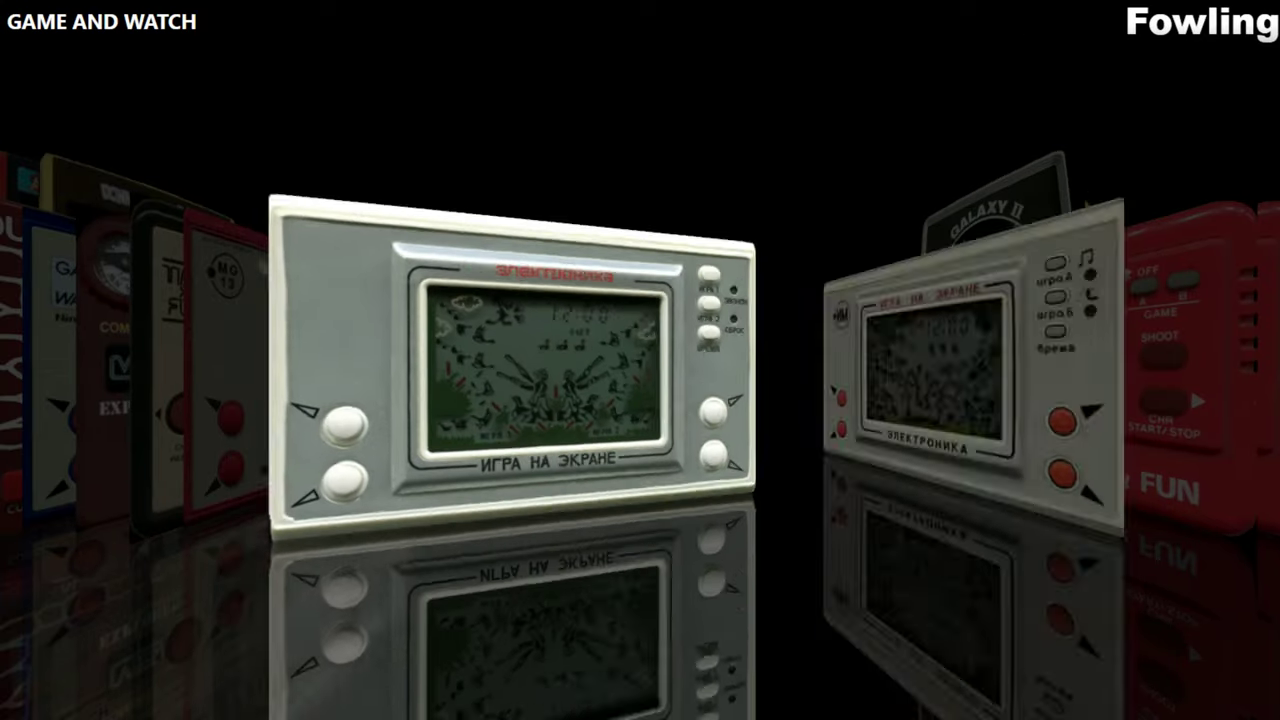
key(Left)
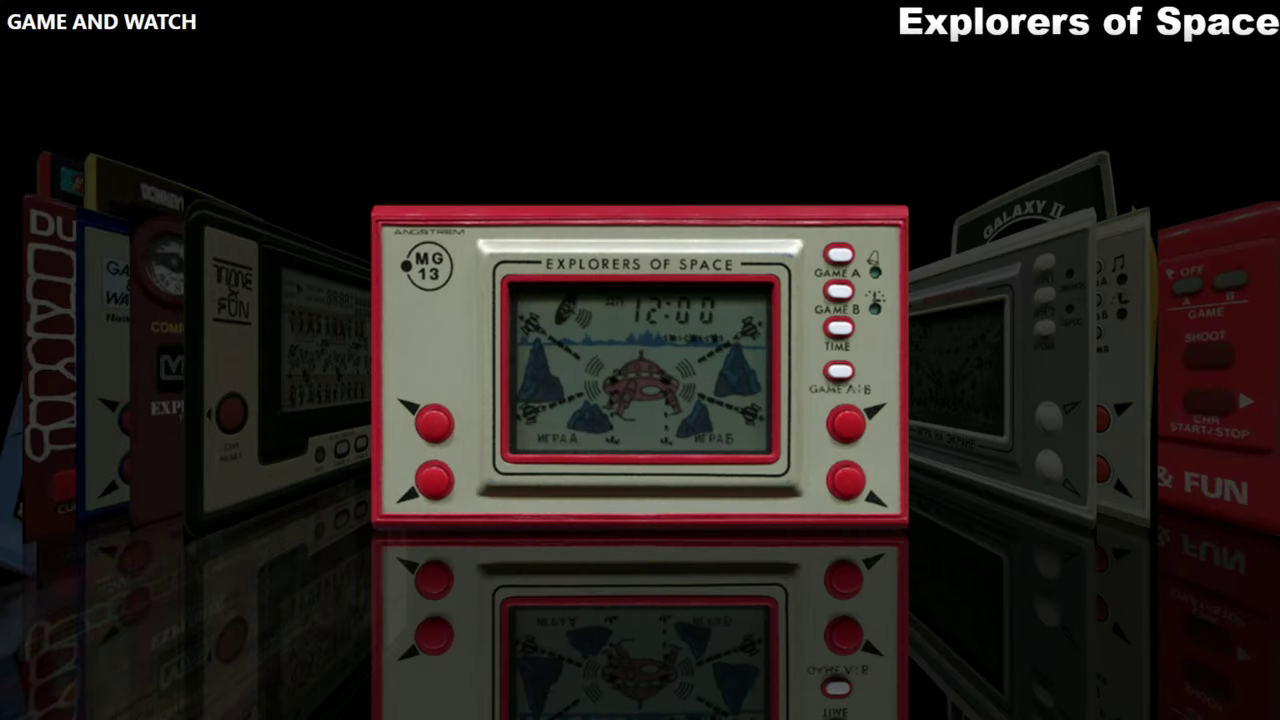
key(Left)
key(Left)
key(Left)
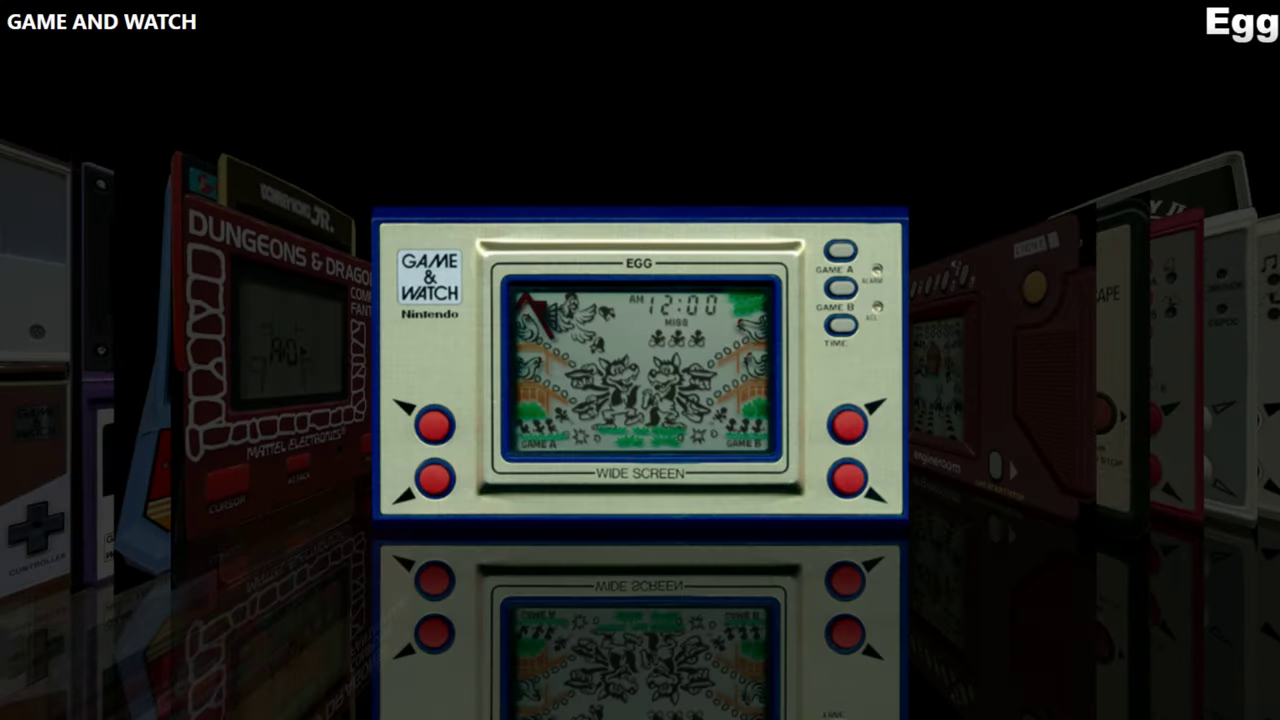